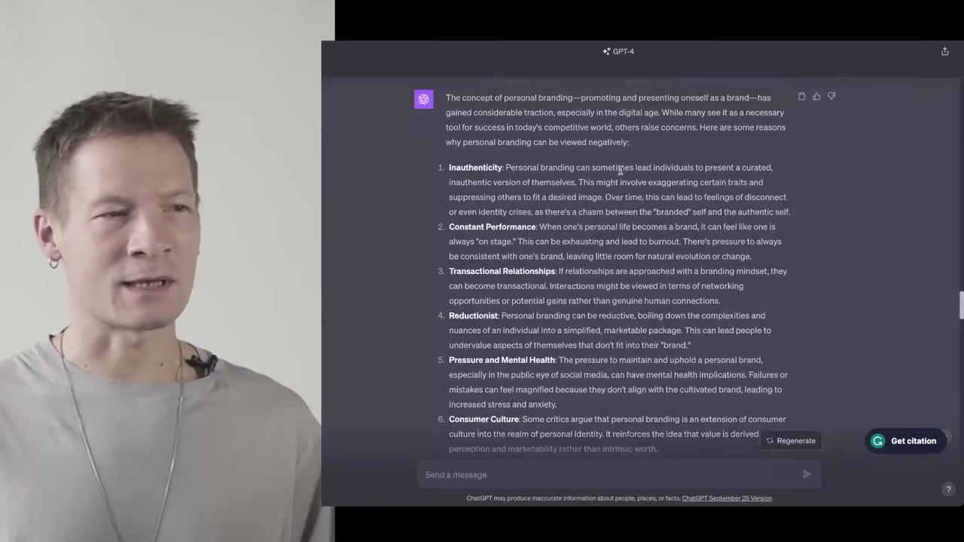
scroll(620, 170, "down", 10)
scroll(603, 166, "down", 10)
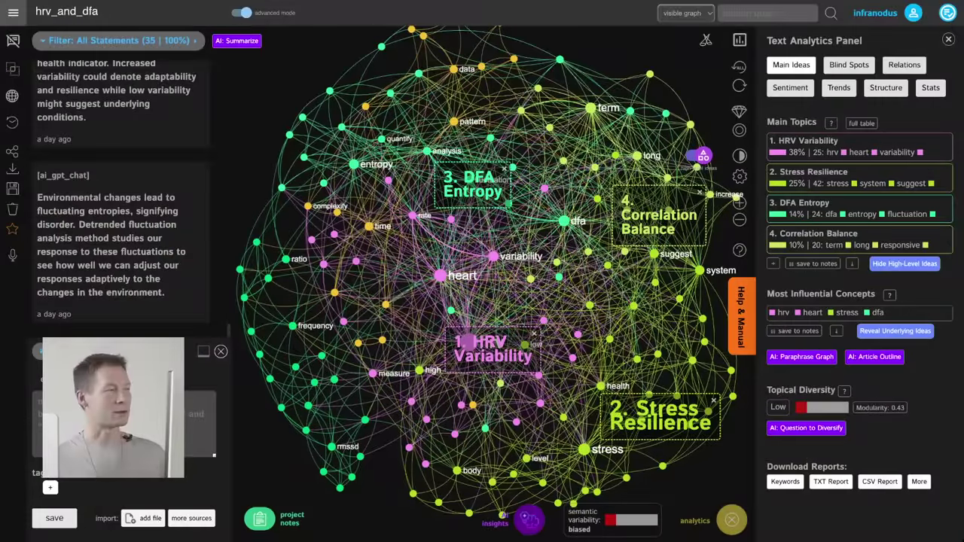
Open the Live AI Ideation app from the GPT3/4 AI import sources in Apps & Import
left_click(13, 12)
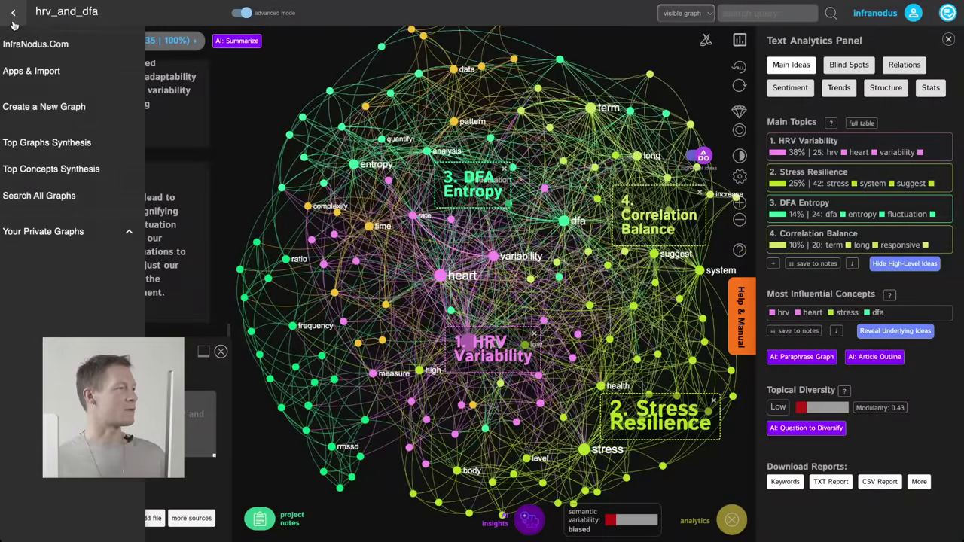
left_click(81, 76)
scroll(299, 316, "down", 1)
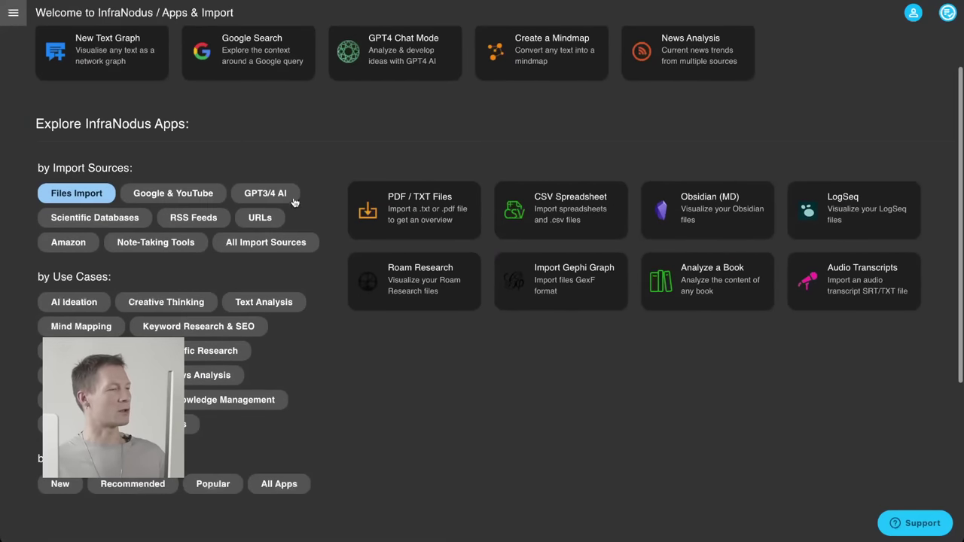
left_click(290, 198)
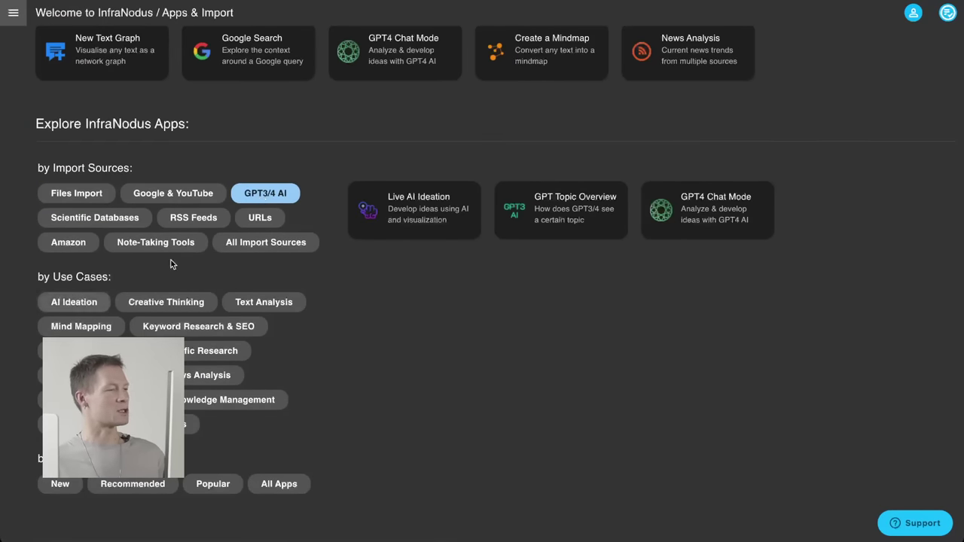
left_click(71, 302)
left_click(267, 197)
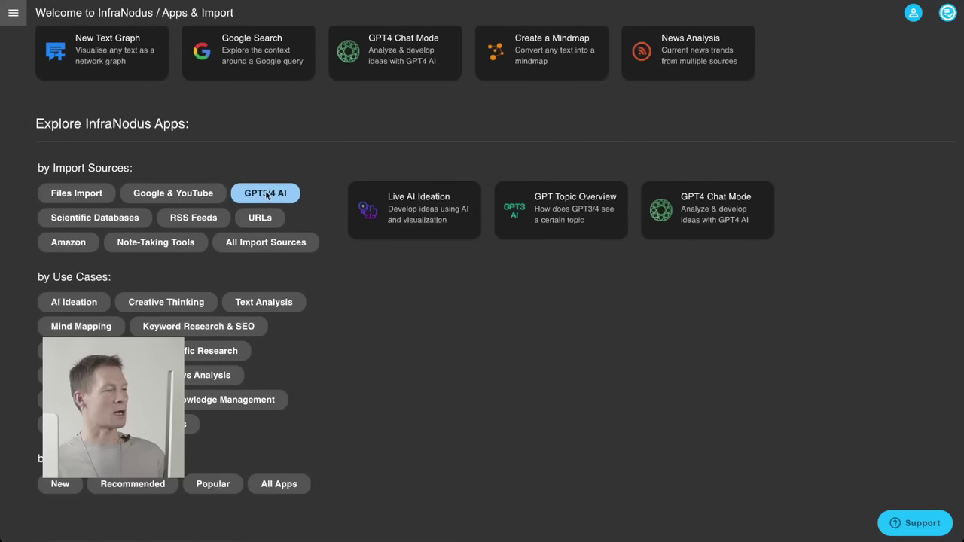
left_click(430, 210)
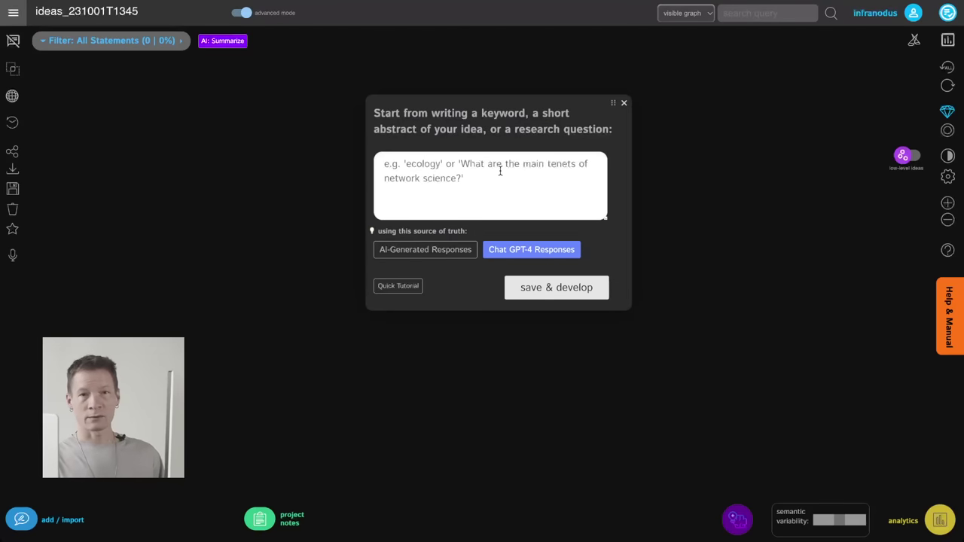
Start developing the idea "heart rate variability" with Chat GPT-4 Responses and save the first response to the graph
type("heart rate ")
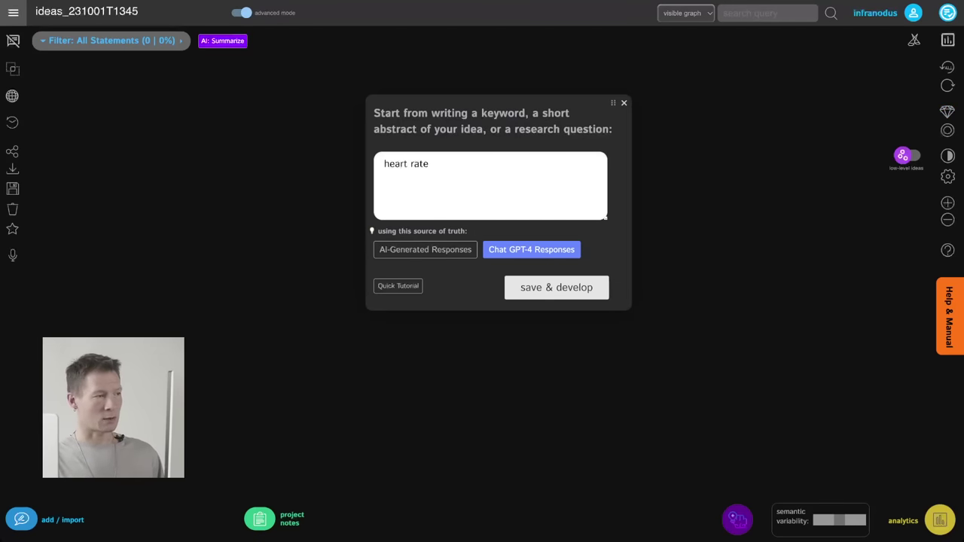
type("variabb")
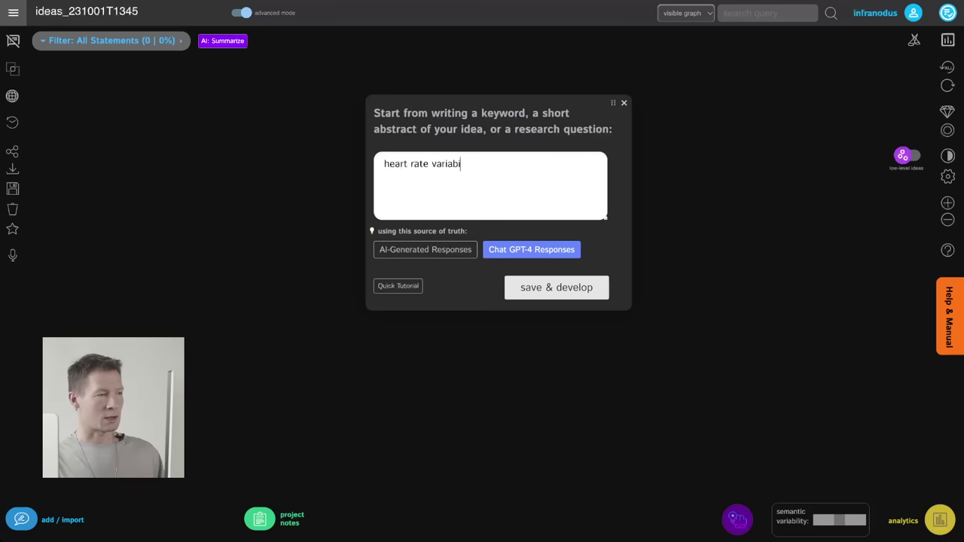
type("lity")
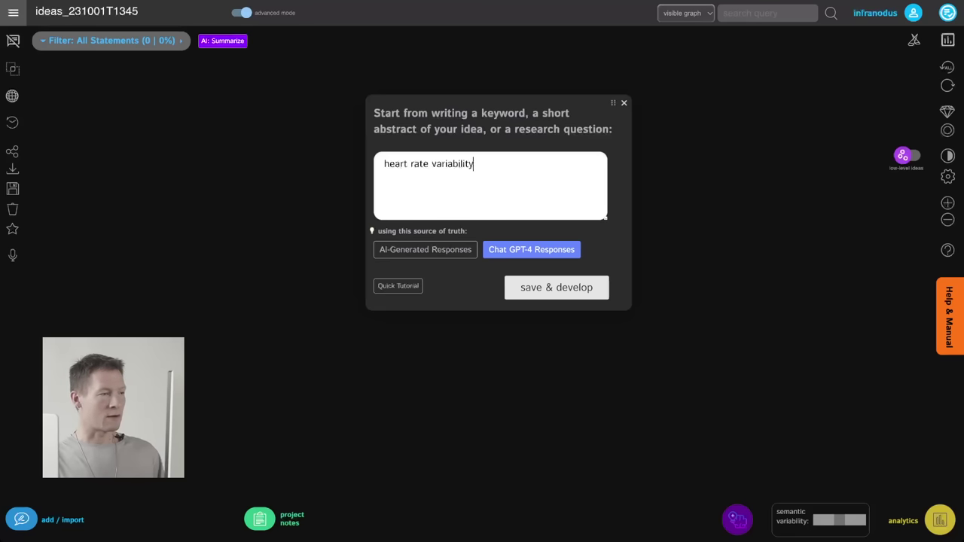
left_click(537, 295)
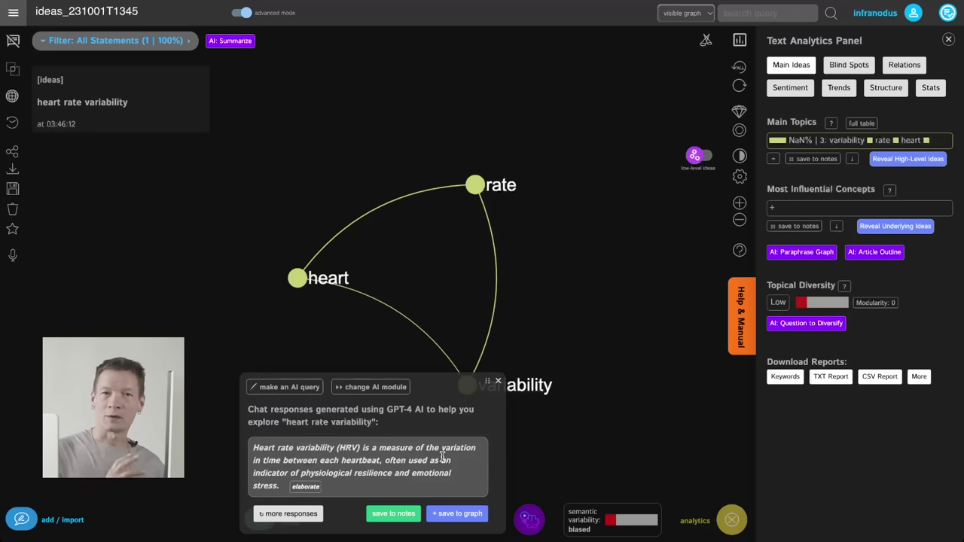
left_click(461, 514)
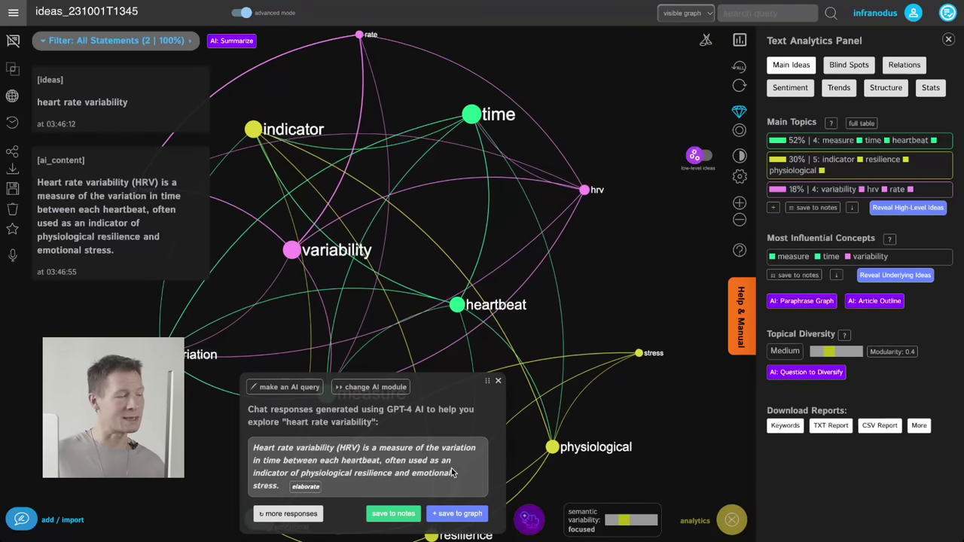
left_click_drag(391, 317, 447, 302)
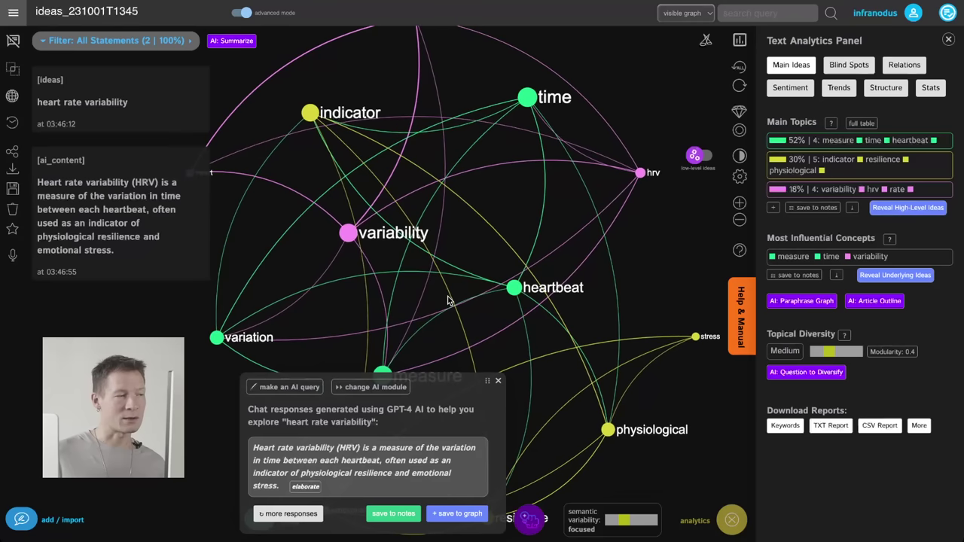
Generate two more responses on heart rate variability, save the latest to the graph and close the AI response window
left_click(298, 518)
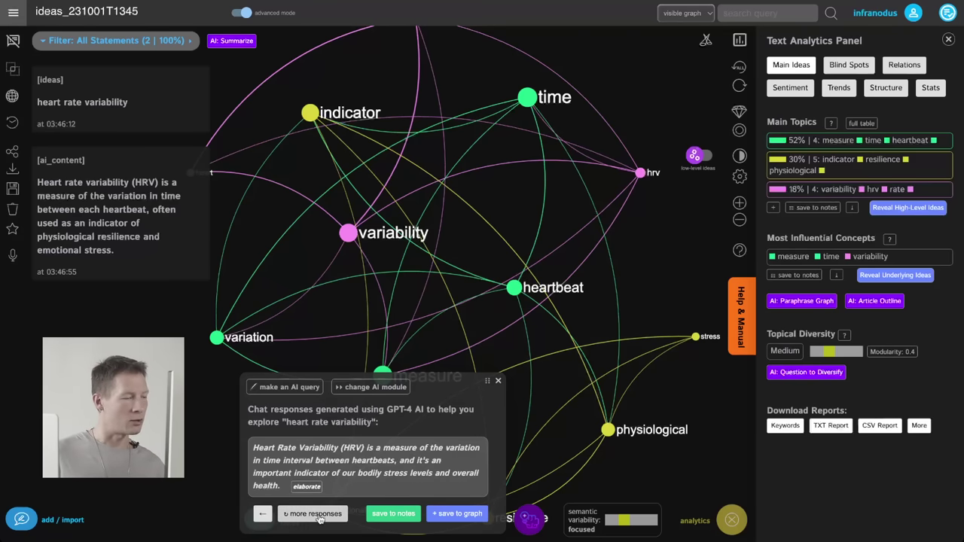
left_click(343, 522)
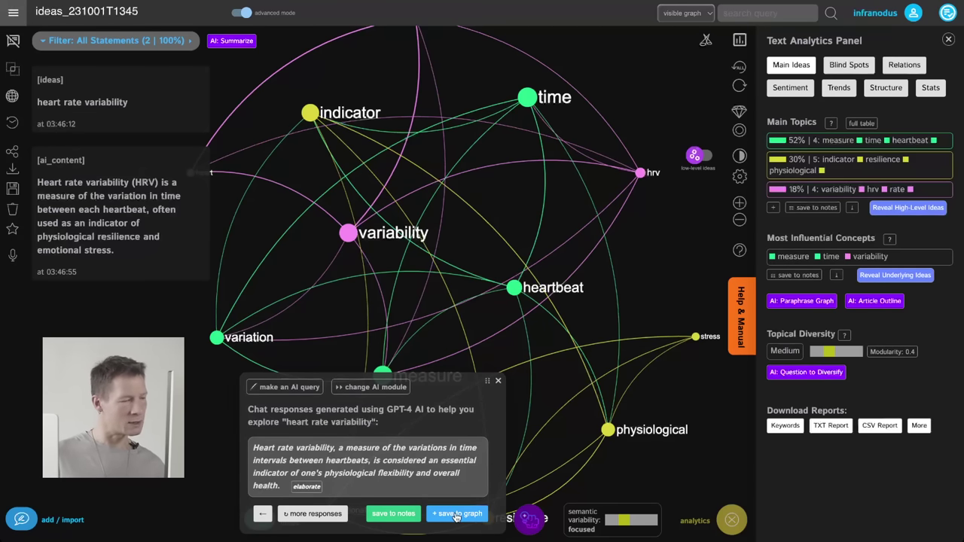
left_click(456, 515)
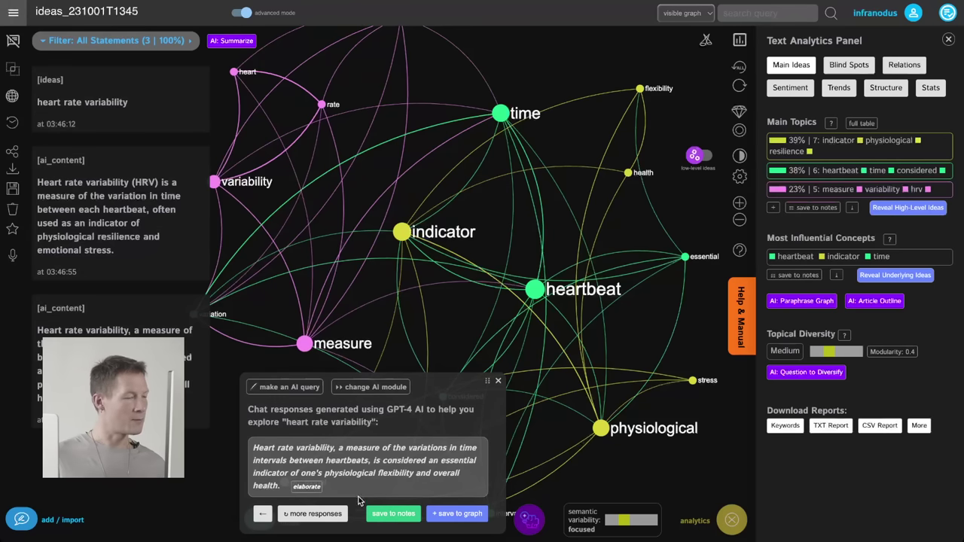
left_click(497, 384)
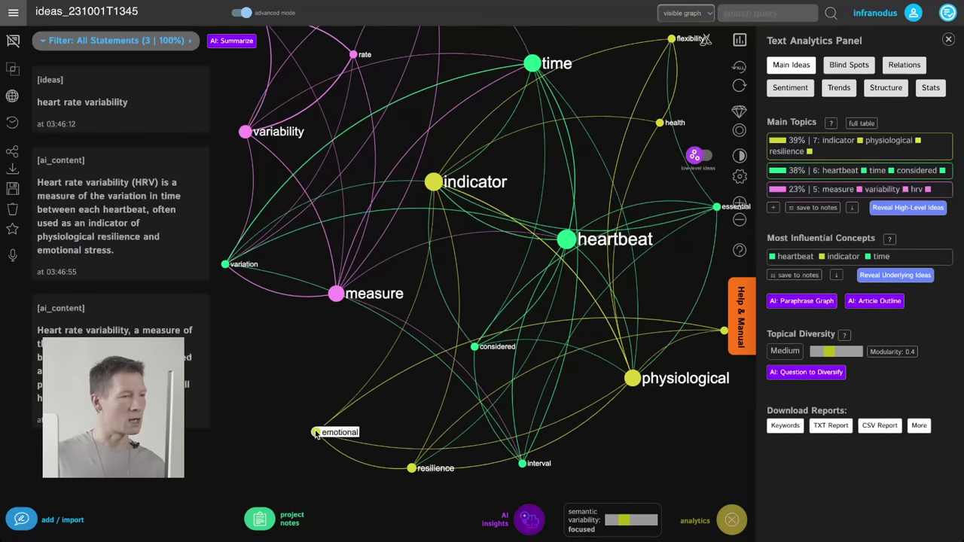
Select the emotional, resilience, heartbeat and variability nodes in the graph
left_click(316, 434)
left_click(411, 468)
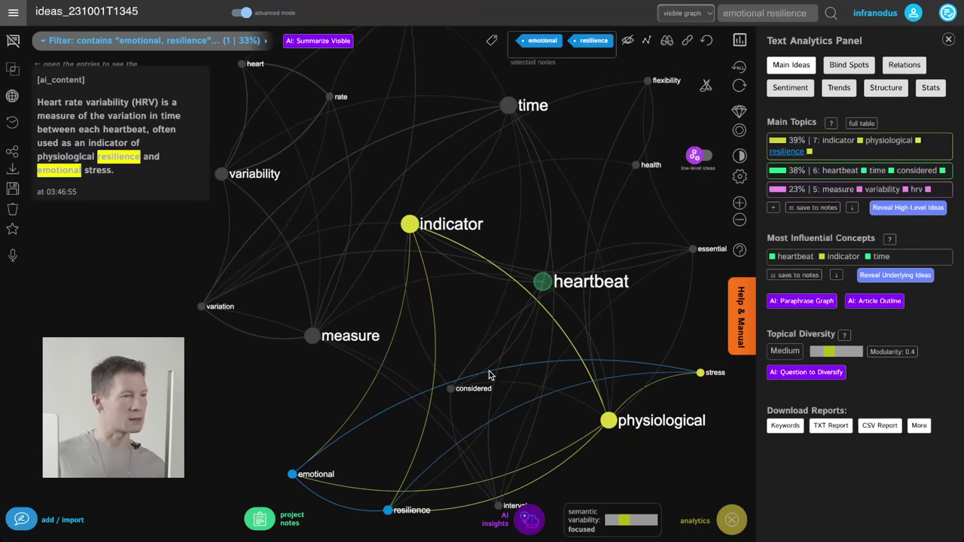
left_click(539, 292)
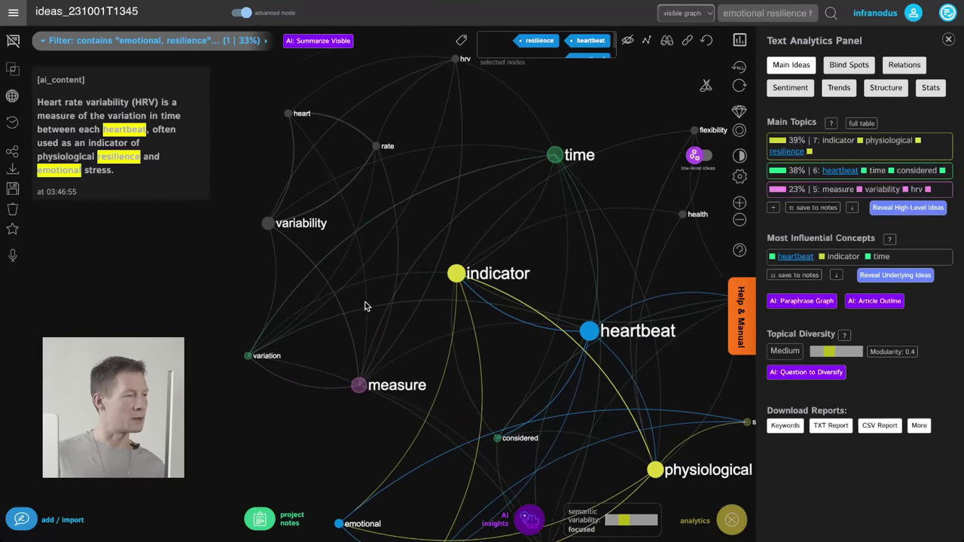
left_click(278, 232)
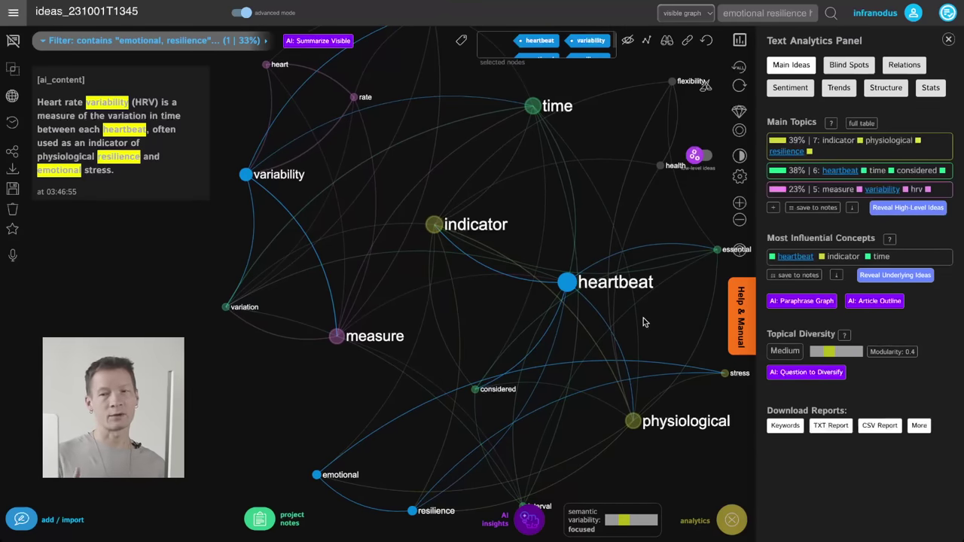
Generate GPT4 Chat content related to the four selected nodes and save the response to the graph
left_click(528, 520)
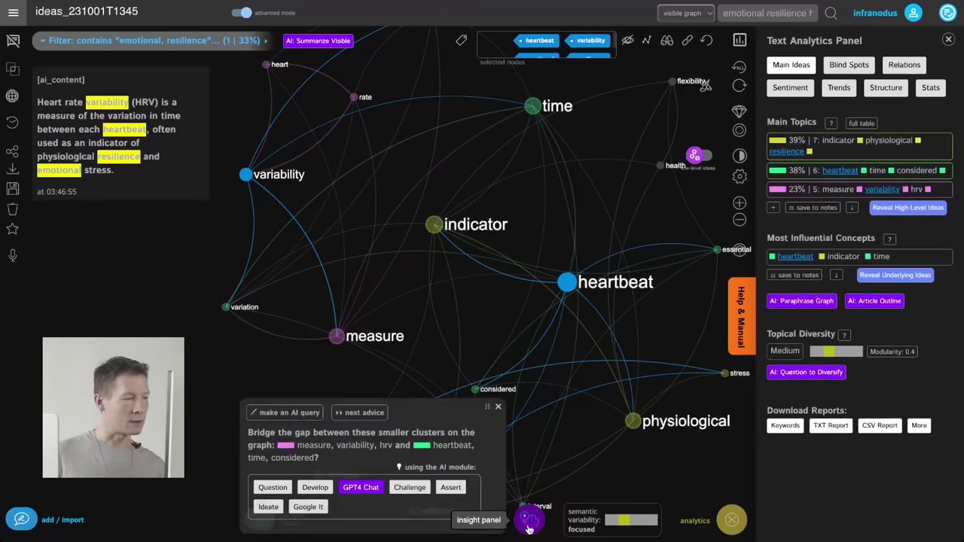
left_click(245, 174)
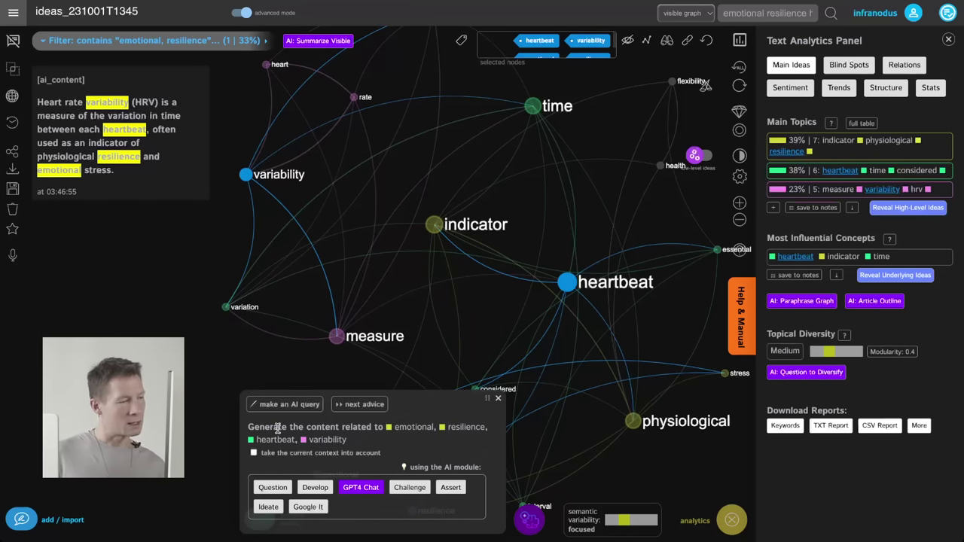
left_click(360, 489)
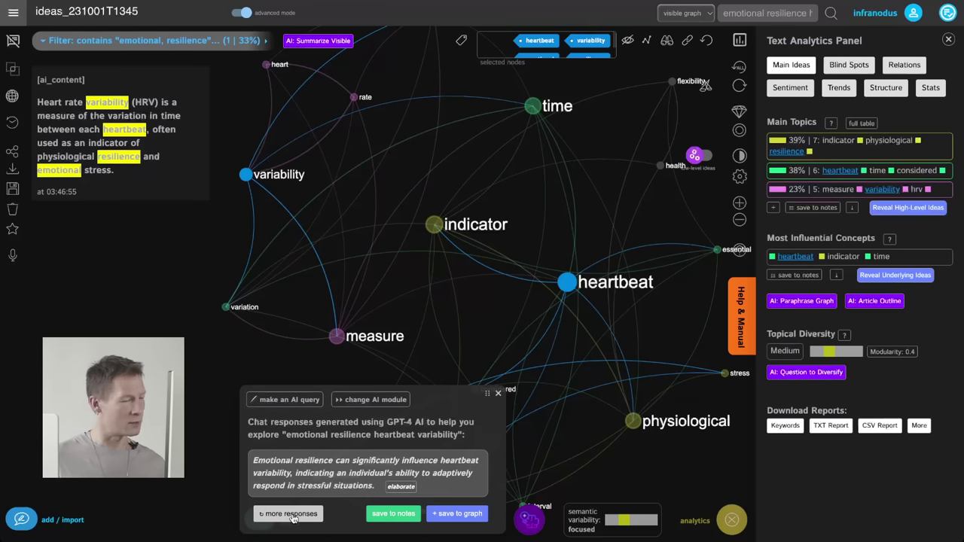
left_click(458, 514)
Review two alternative responses on emotional resilience and heartbeat variability, going back to the first of them
left_click(289, 514)
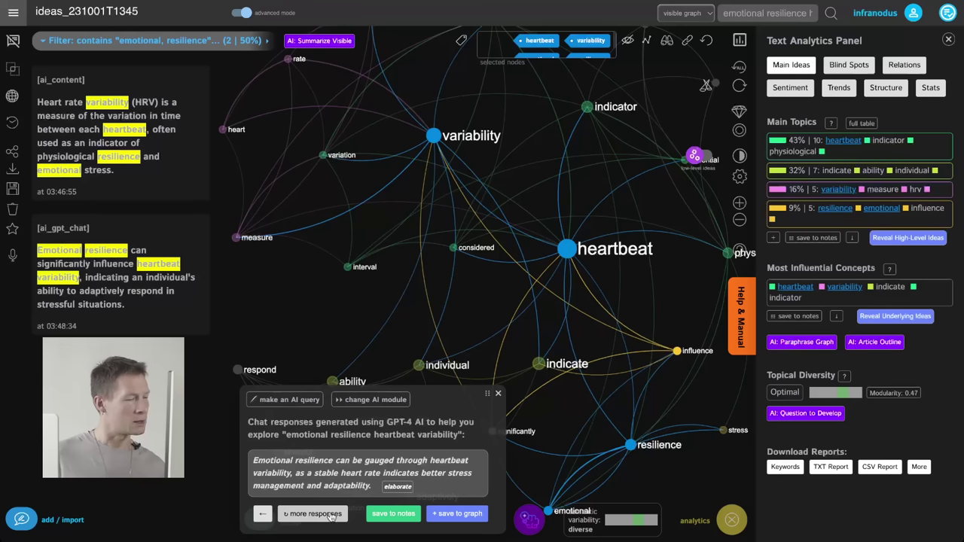
left_click(329, 514)
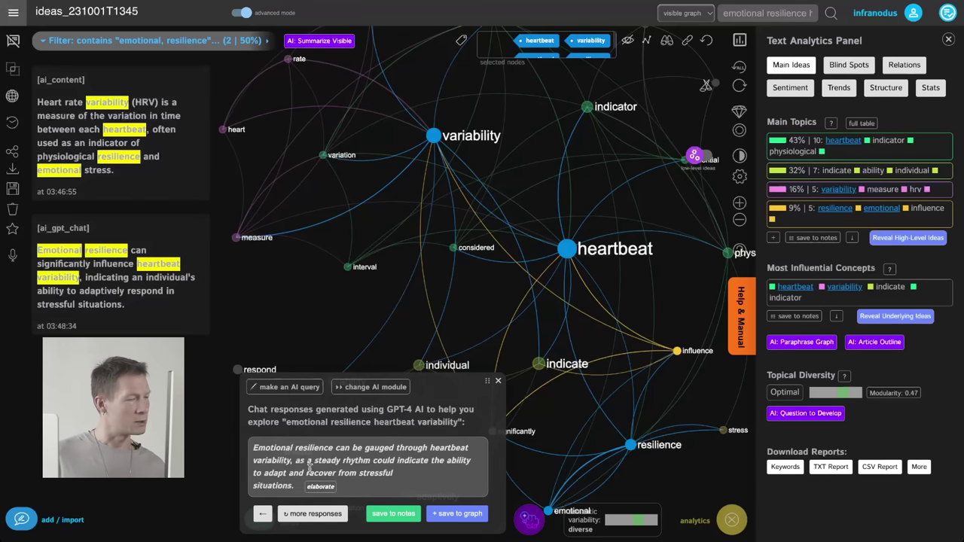
left_click(263, 514)
triple_click(294, 471)
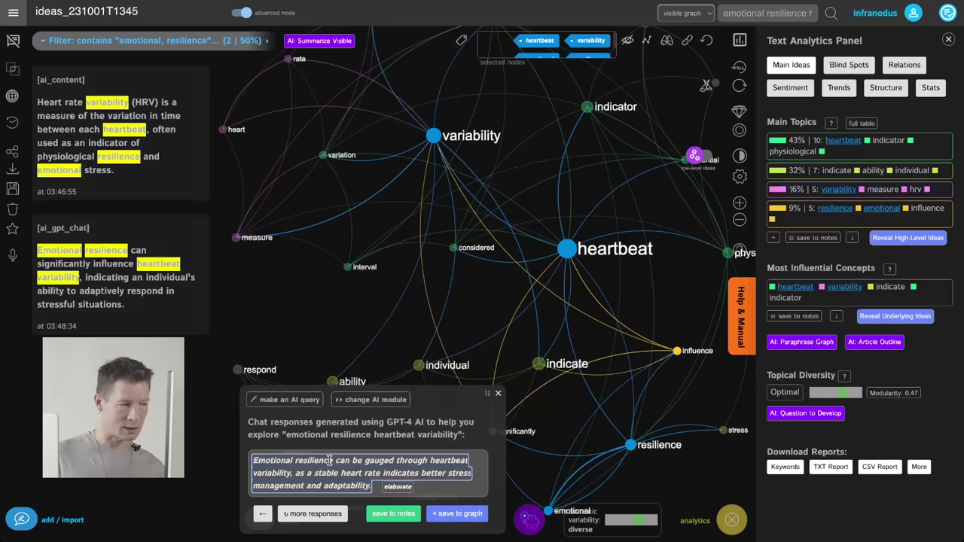
Ask GPT4 Chat "What's the connection between HRV and emotional and physiological resilience?" and save the answer to the graph
left_click(277, 406)
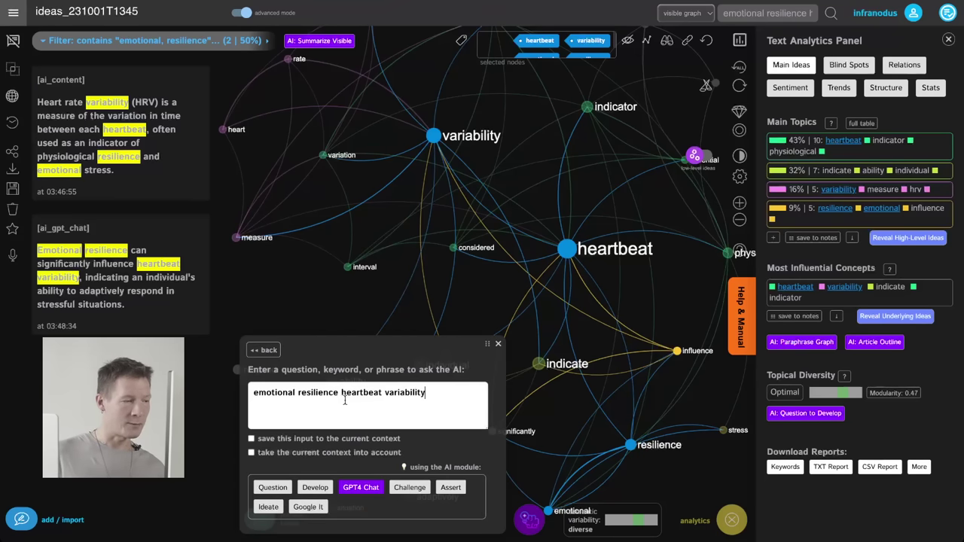
triple_click(455, 385)
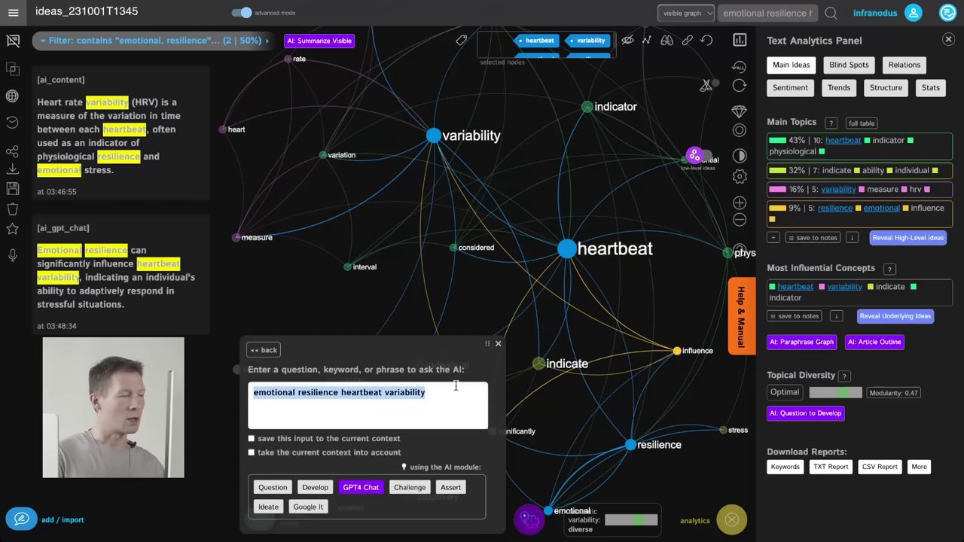
type("What's the ")
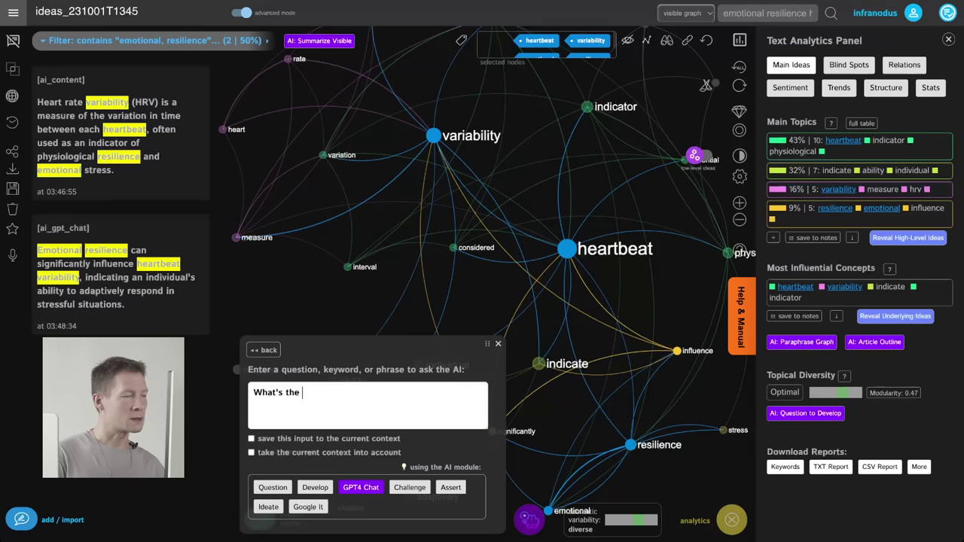
type("connection between ")
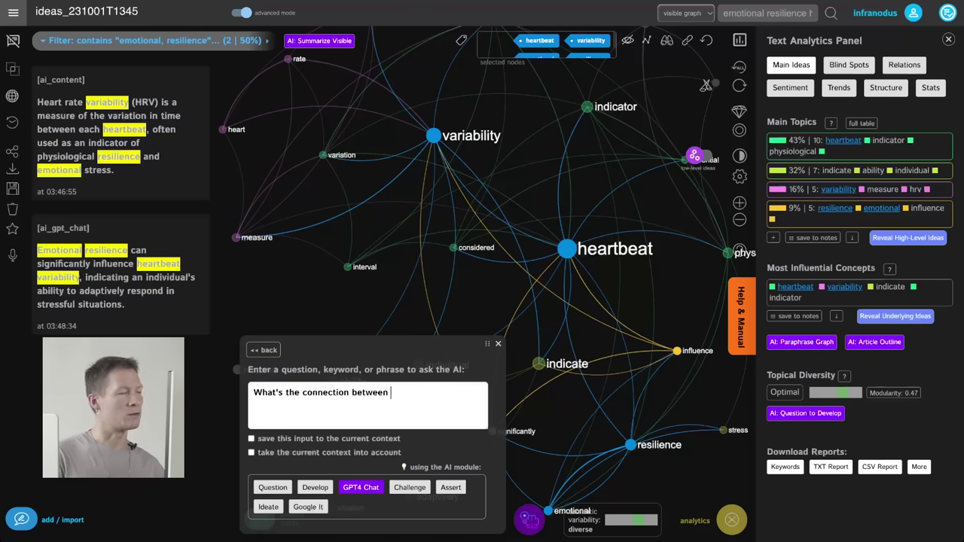
type("HRV and emotio")
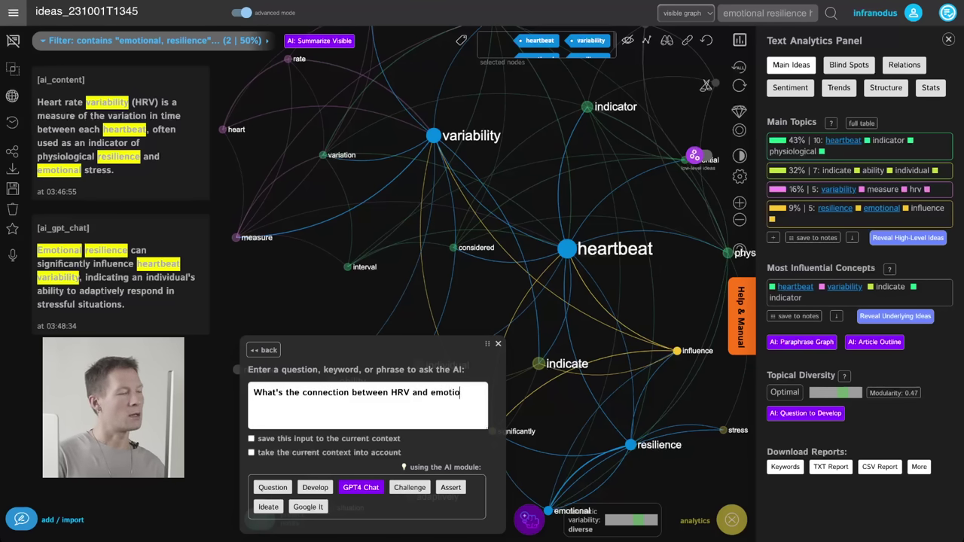
type("nal and physi")
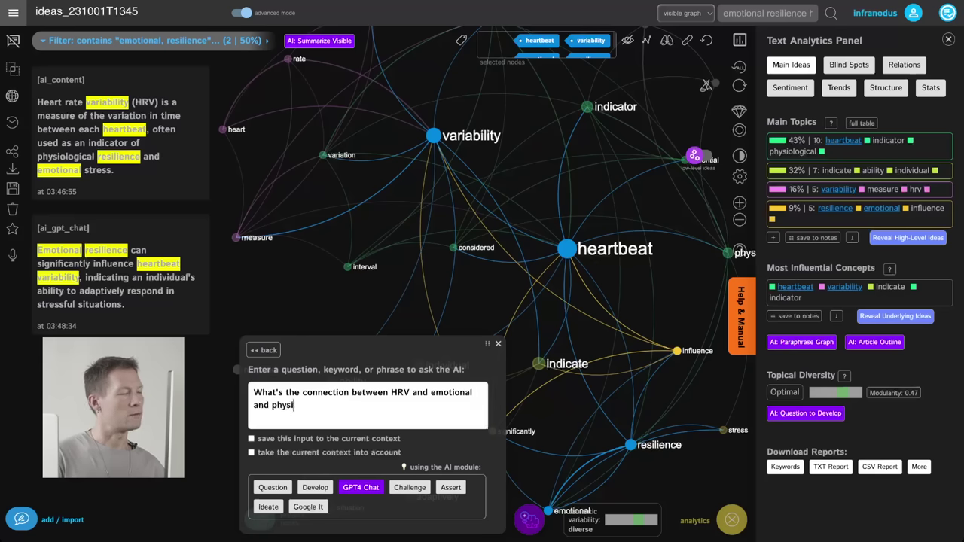
type("ological reso")
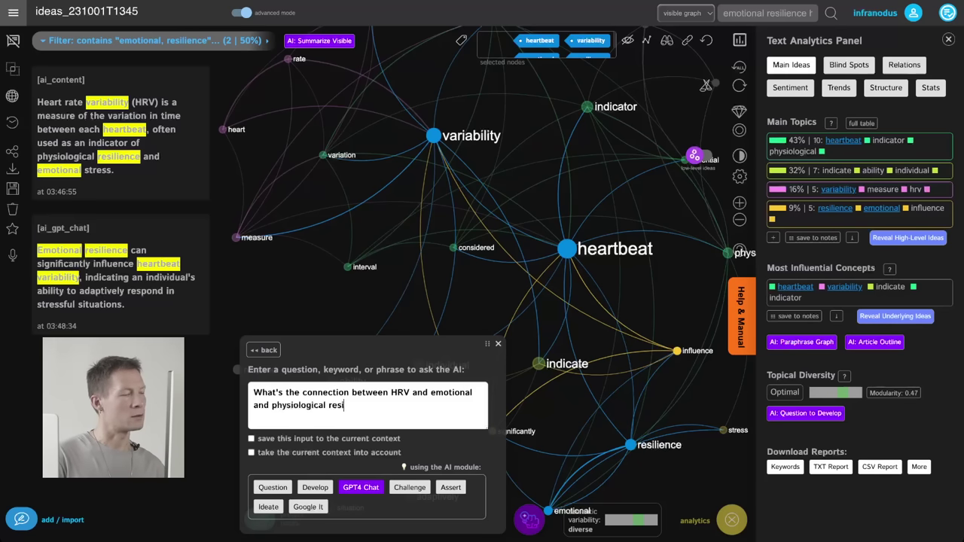
type("lience?")
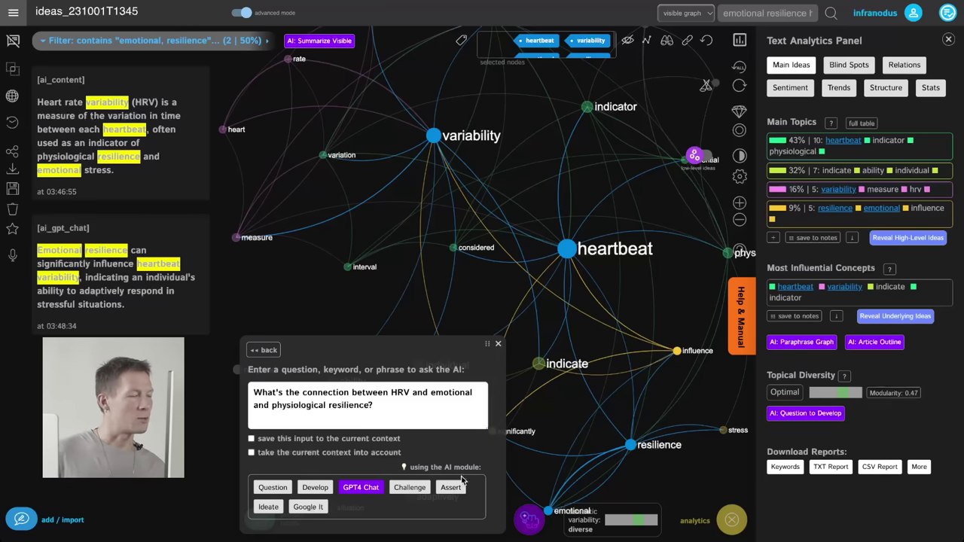
left_click(361, 488)
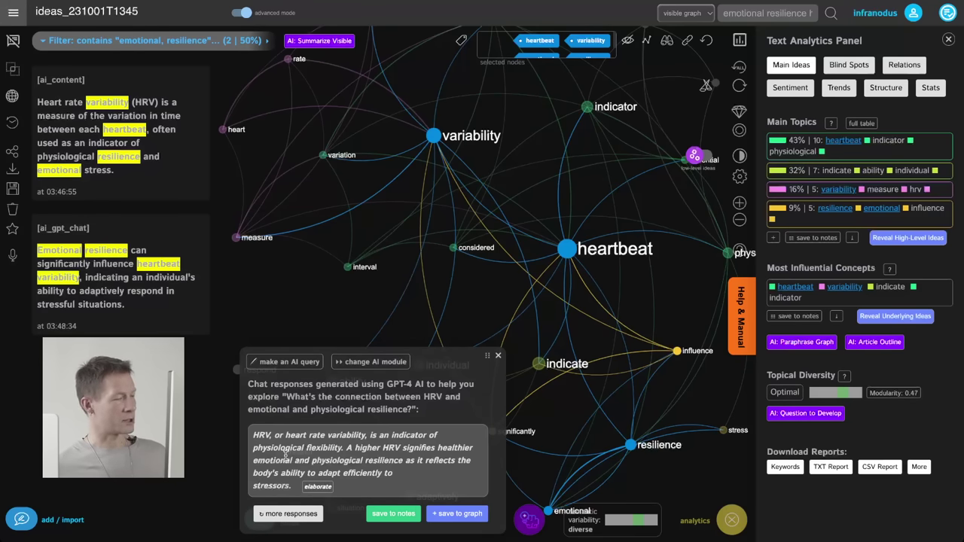
left_click(466, 516)
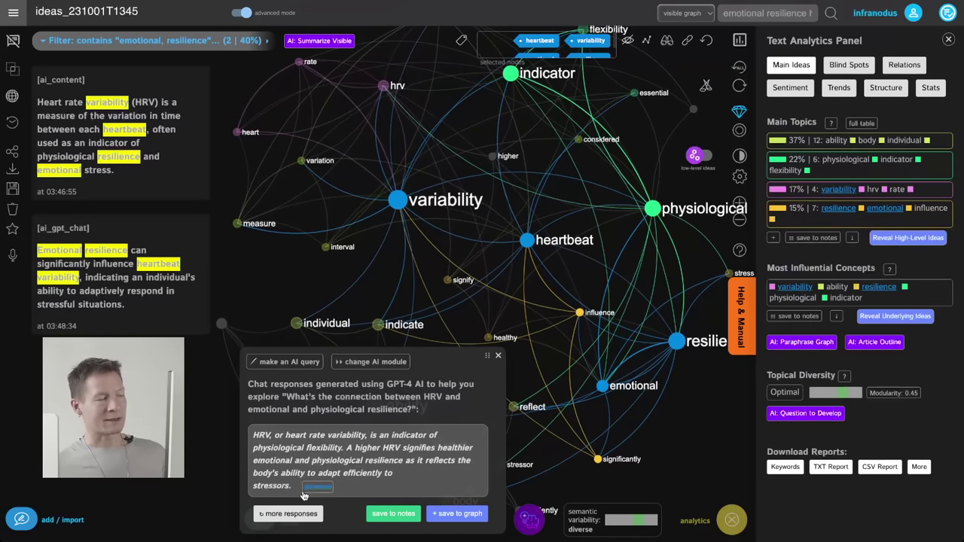
Elaborate on the HRV answer with GPT4 Chat using the prompt "Explain why this is the case scientifically:" and save the response to the graph
left_click(319, 488)
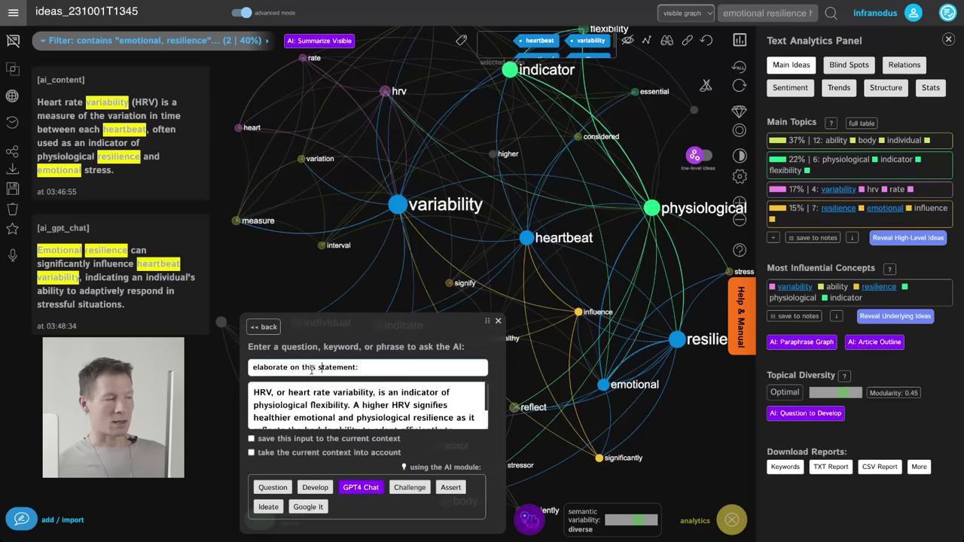
triple_click(373, 370)
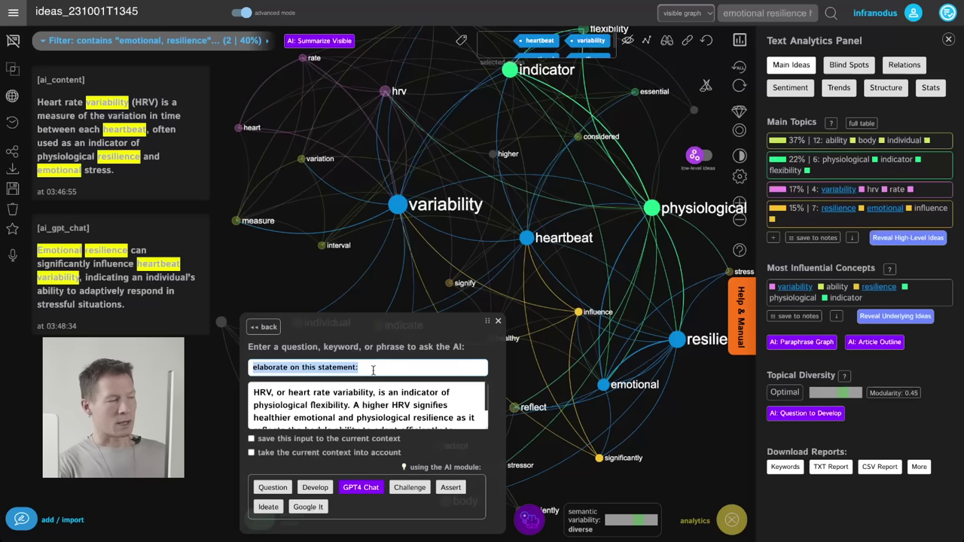
type("Explain why")
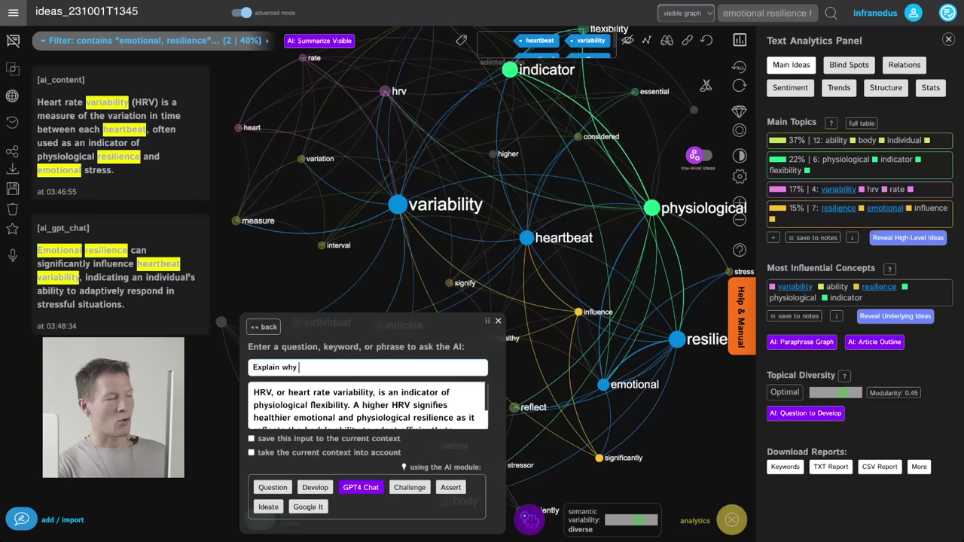
type(" this is the case scientifically:")
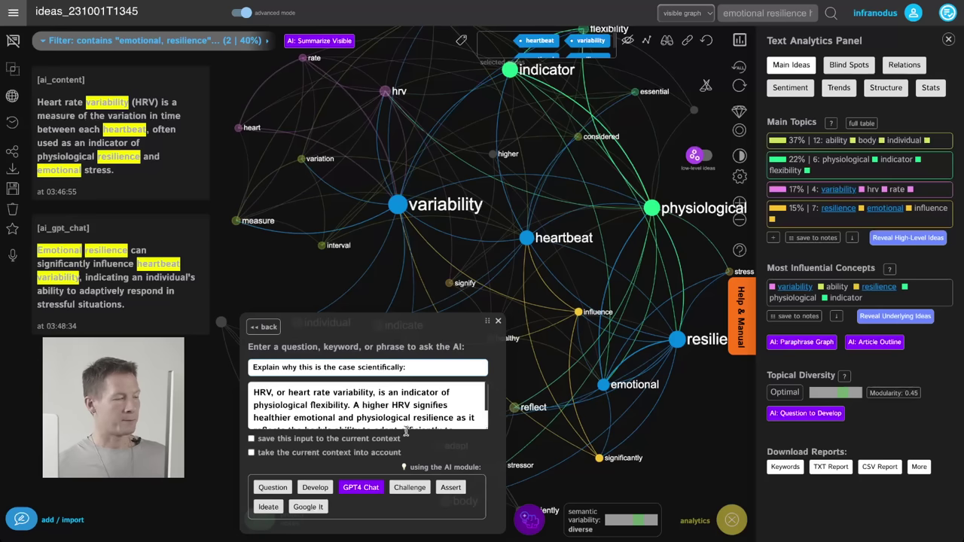
left_click(353, 488)
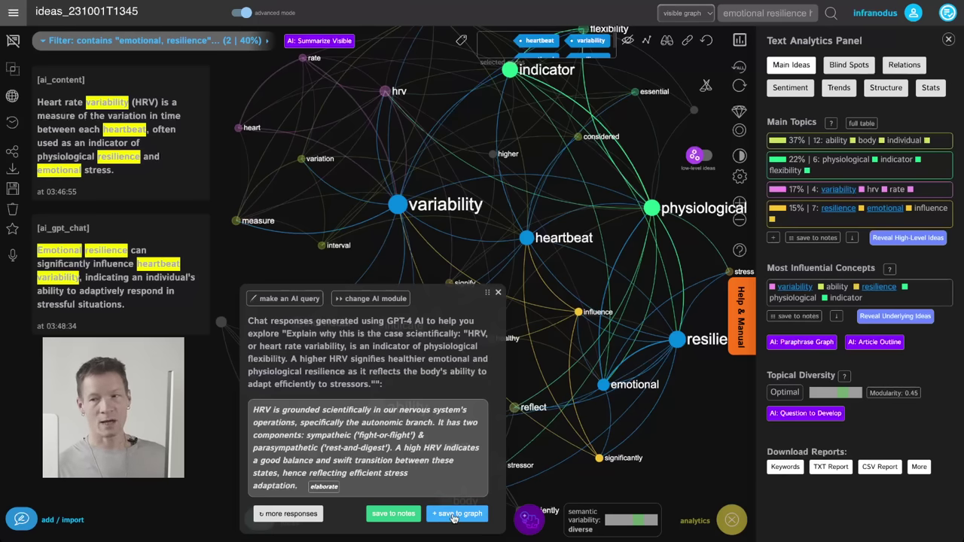
left_click(455, 514)
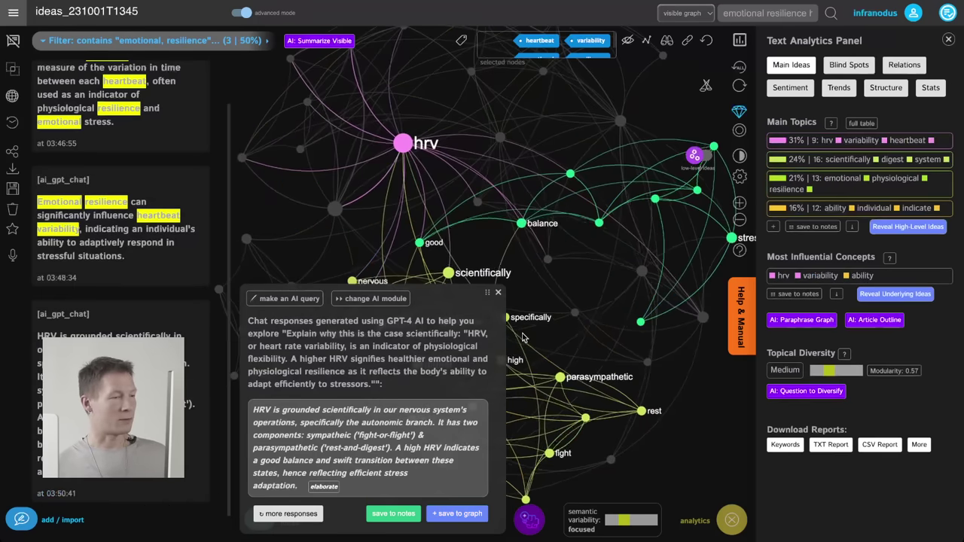
left_click(497, 297)
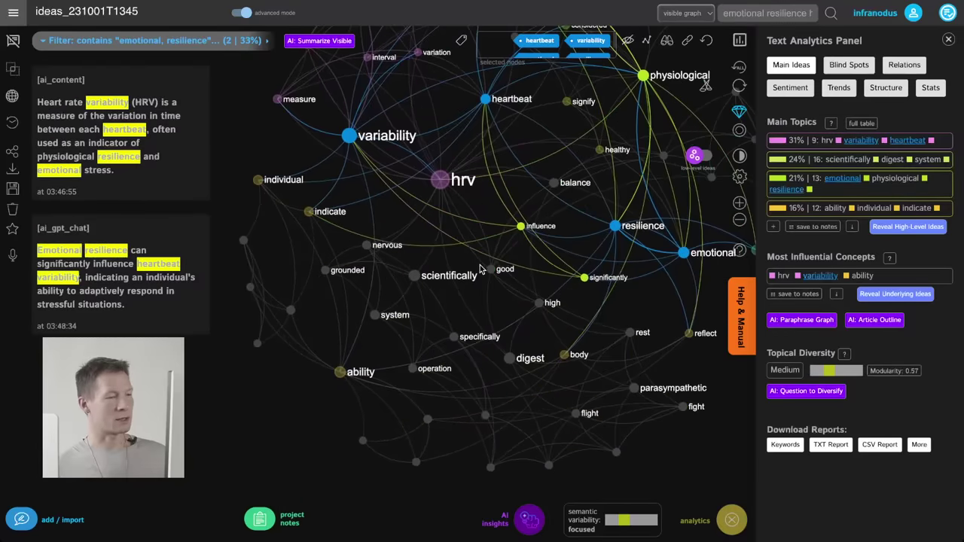
Replace the node selection with parasympathetic, sympatheic and hrv, and generate GPT4 Chat content related to these three nodes
left_click(539, 424)
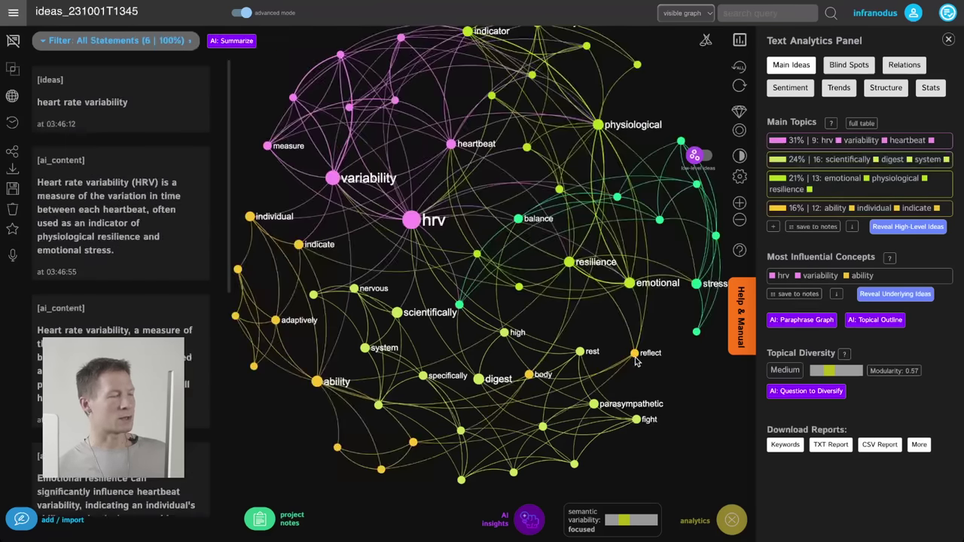
left_click(594, 404)
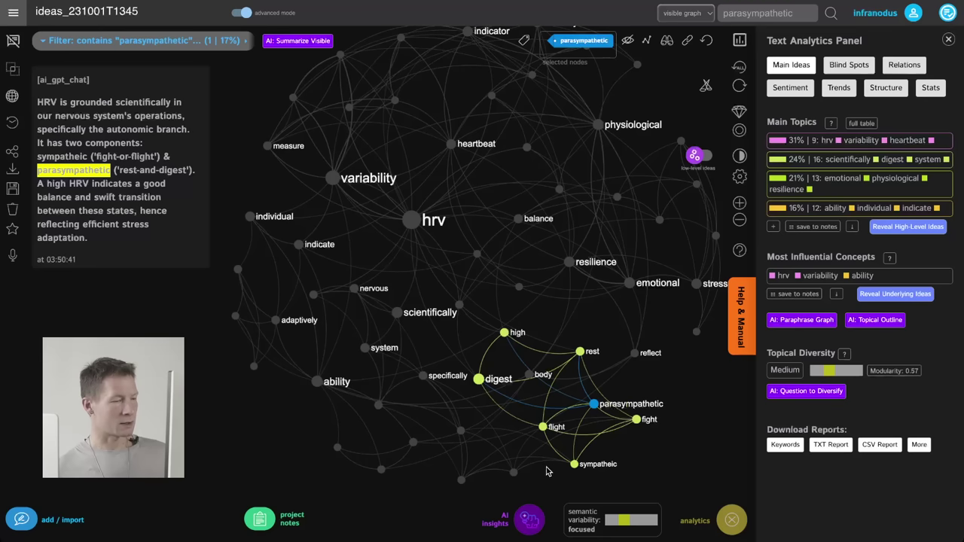
left_click(574, 465)
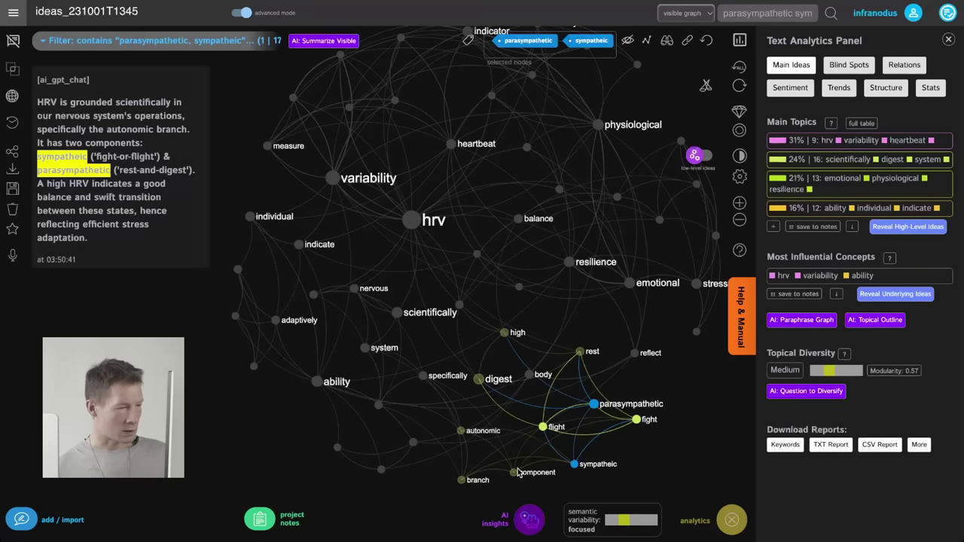
left_click(412, 219)
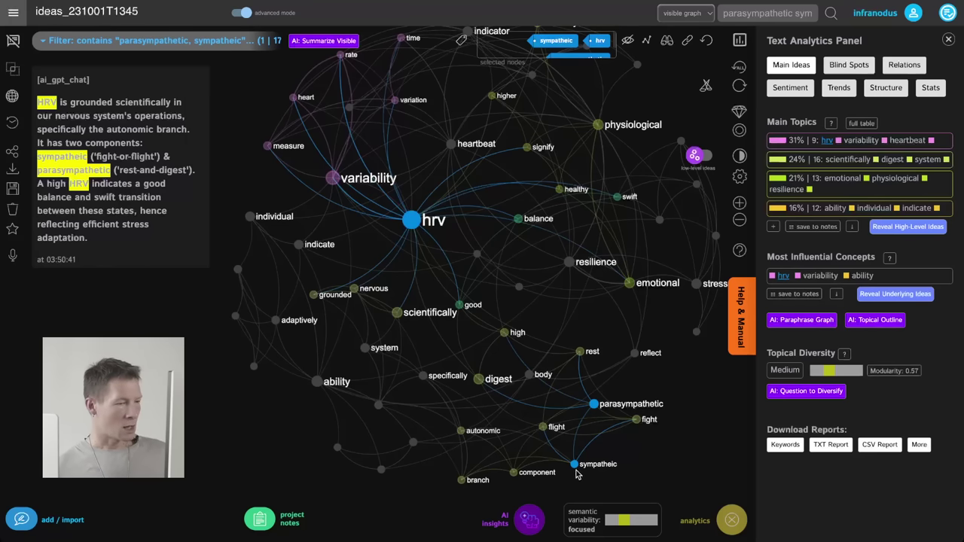
left_click(530, 519)
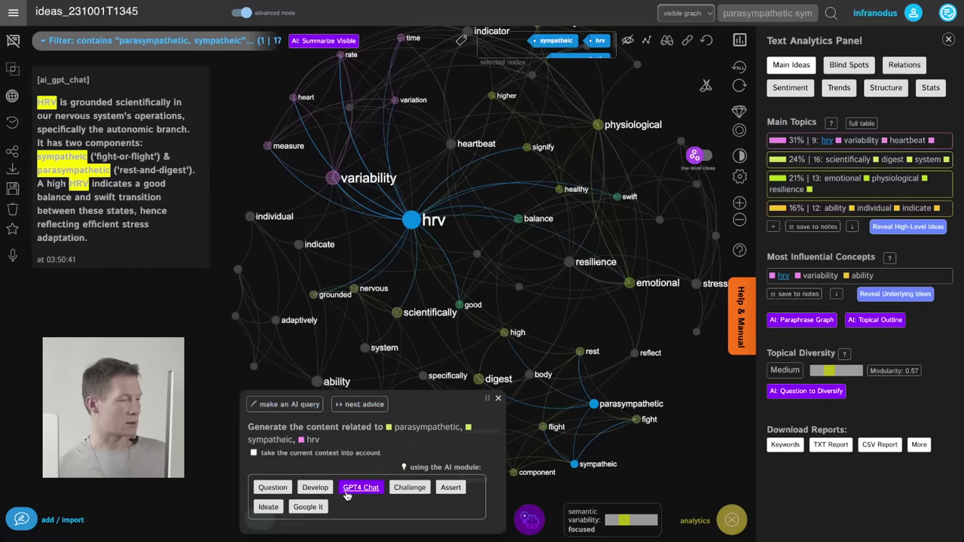
left_click(354, 490)
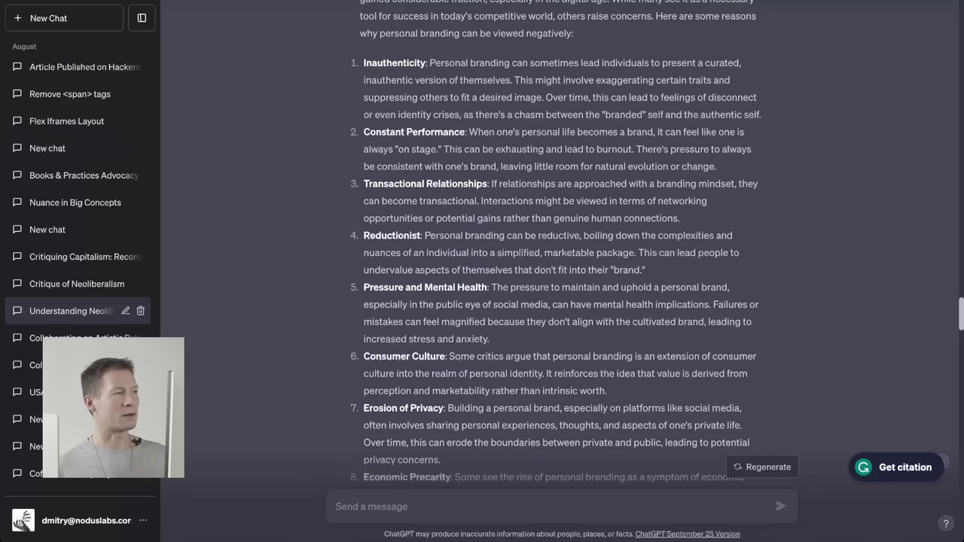
In ChatGPT, find the earlier "HRV, DFA, and ANS" conversation in the history and read through its long answer
scroll(128, 151, "up", 5)
scroll(128, 156, "up", 5)
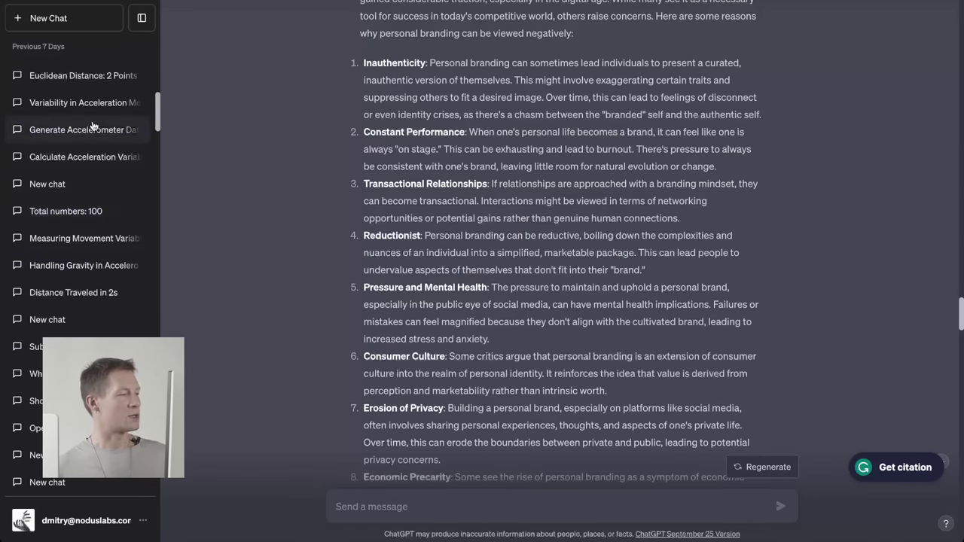
scroll(70, 121, "up", 5)
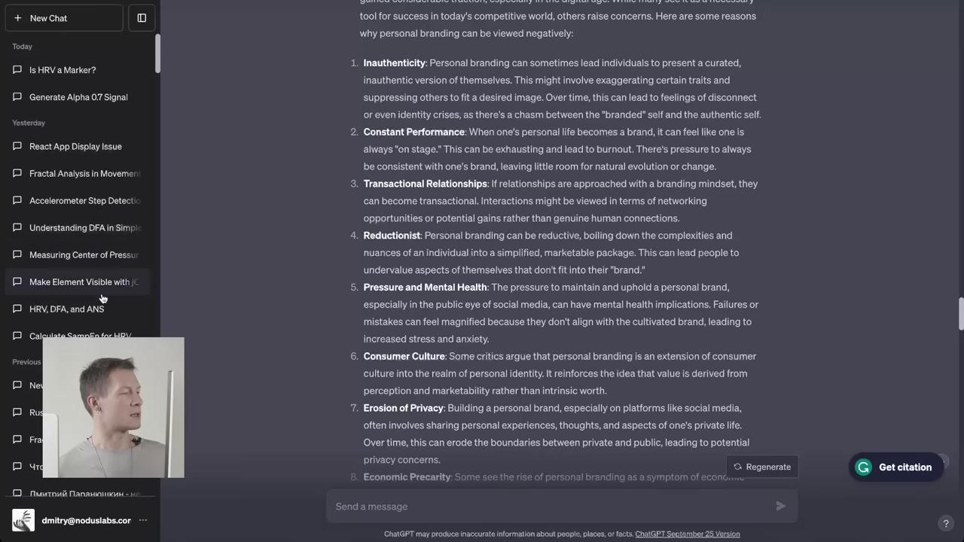
scroll(60, 206, "down", 2)
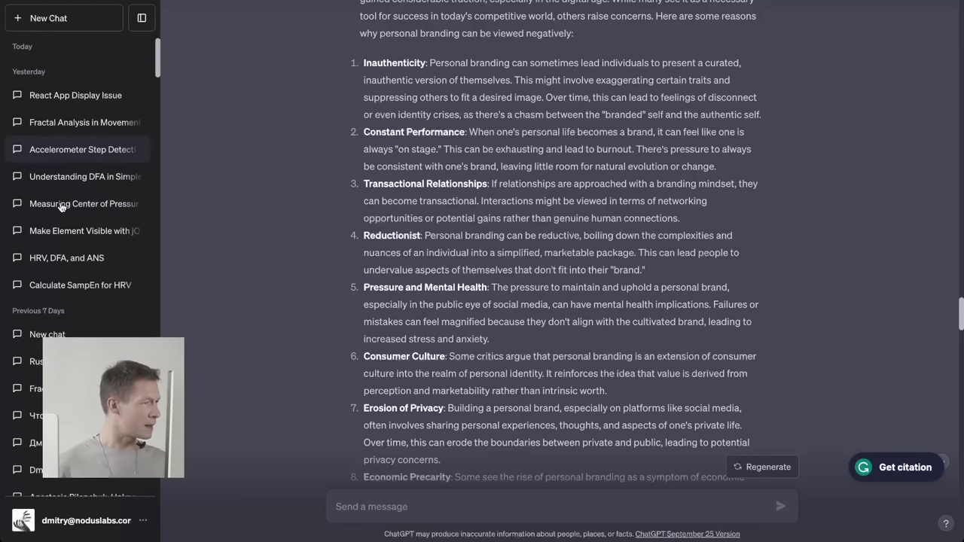
left_click(82, 257)
scroll(459, 186, "up", 10)
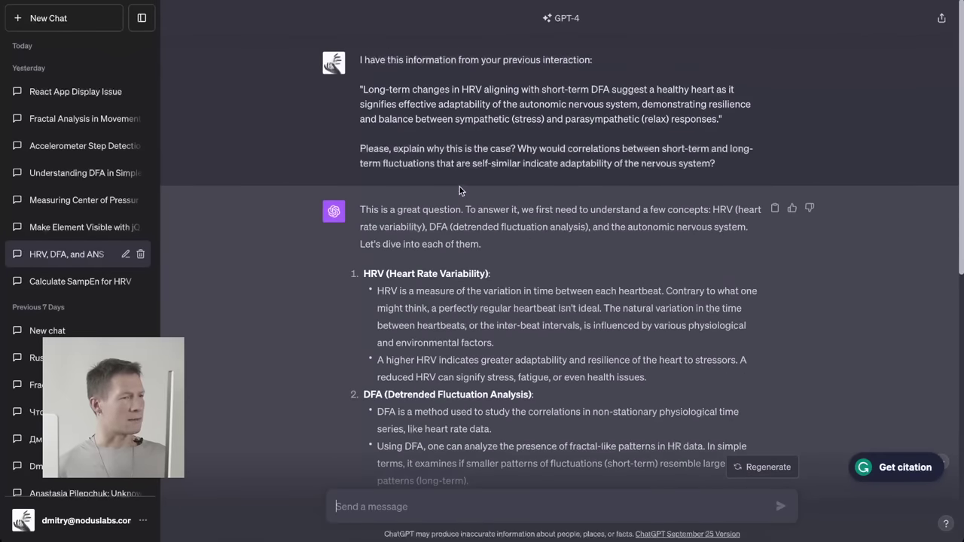
scroll(527, 151, "down", 7)
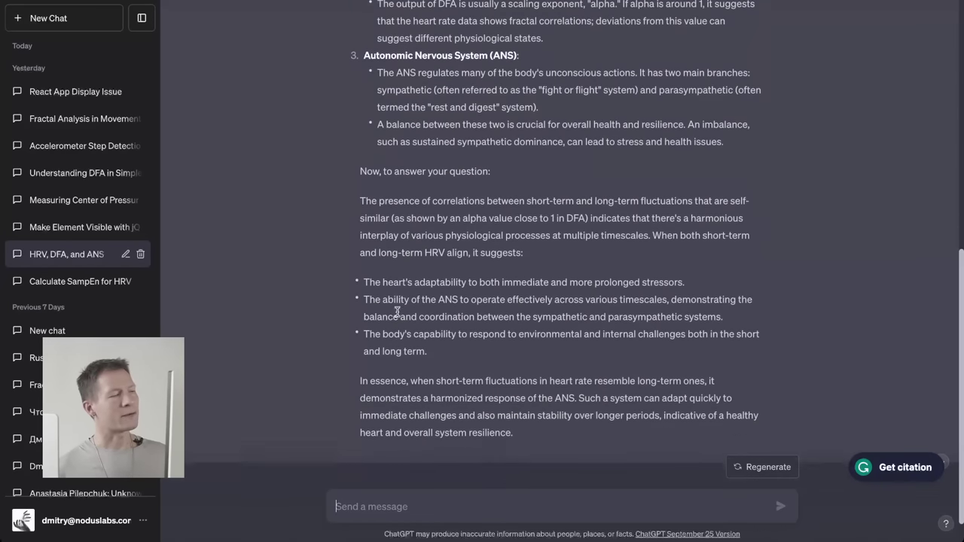
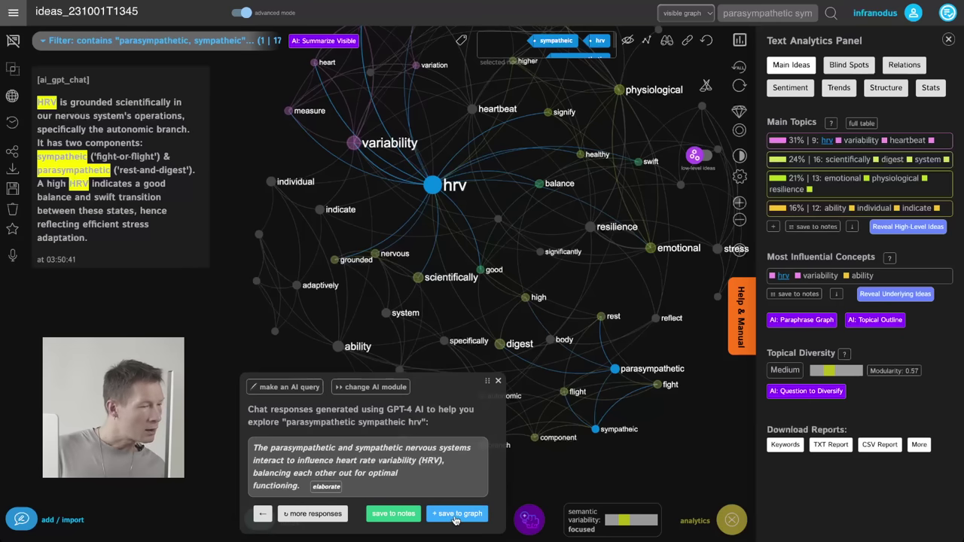
Back in InfraNodus, save the nervous systems response to the graph and set its elaboration prompt to "Please, explain how it works biologically:"
left_click(455, 517)
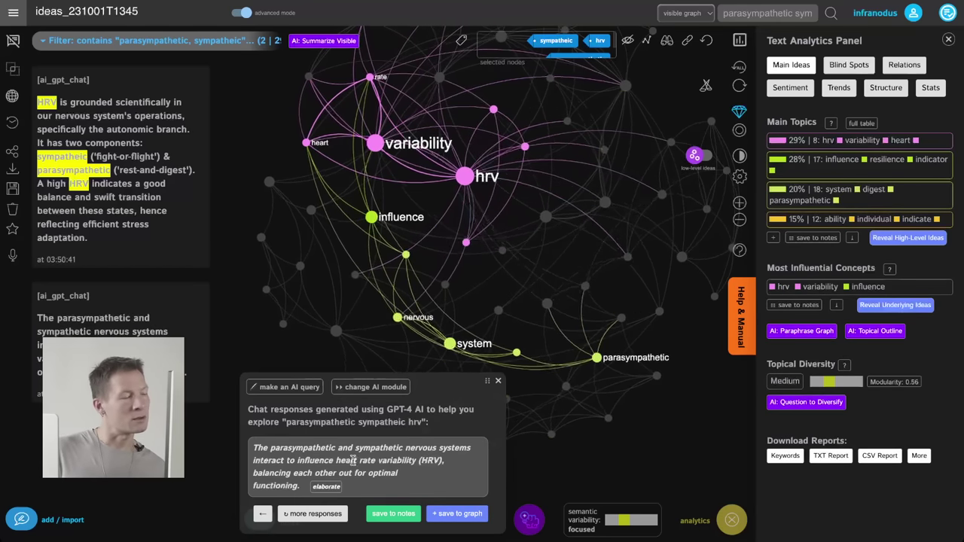
left_click(326, 491)
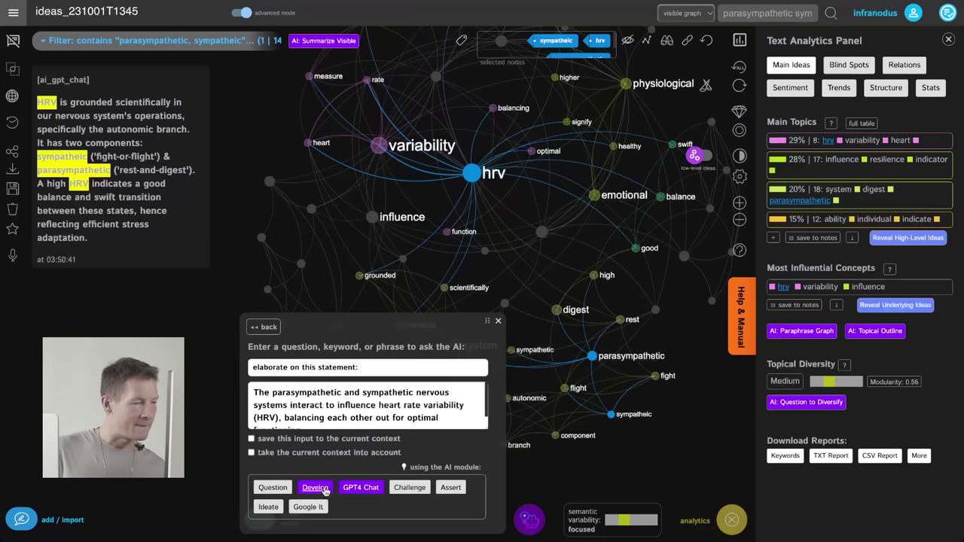
triple_click(311, 366)
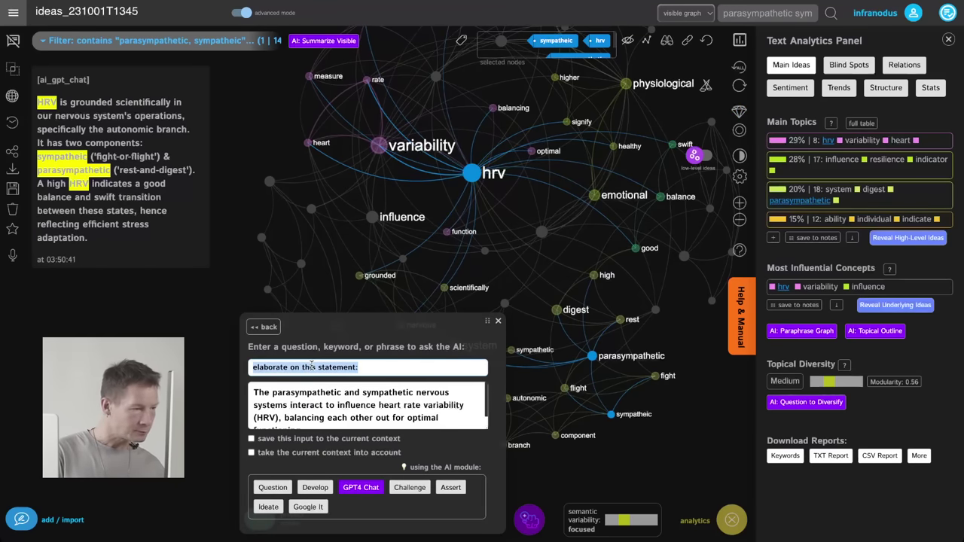
type("Please, explain how ")
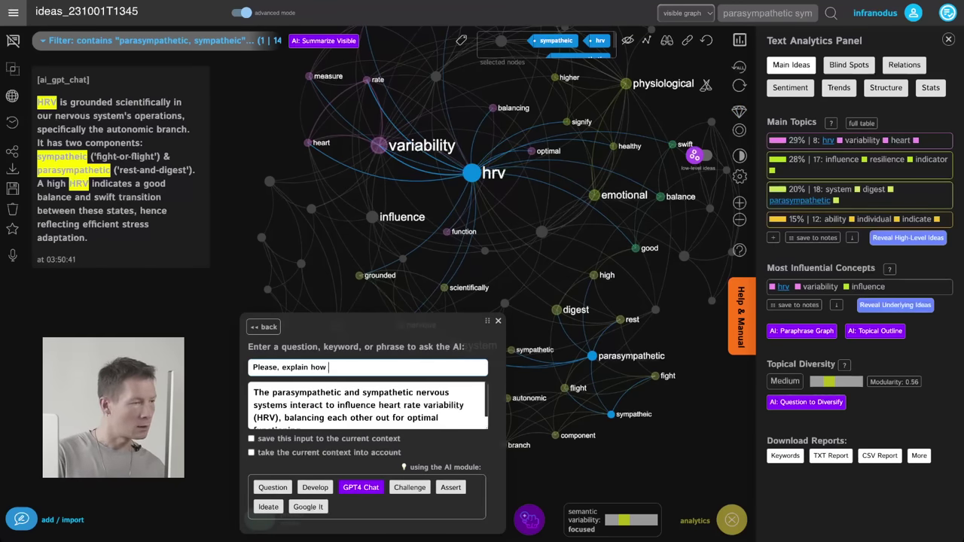
type("it works biologically?")
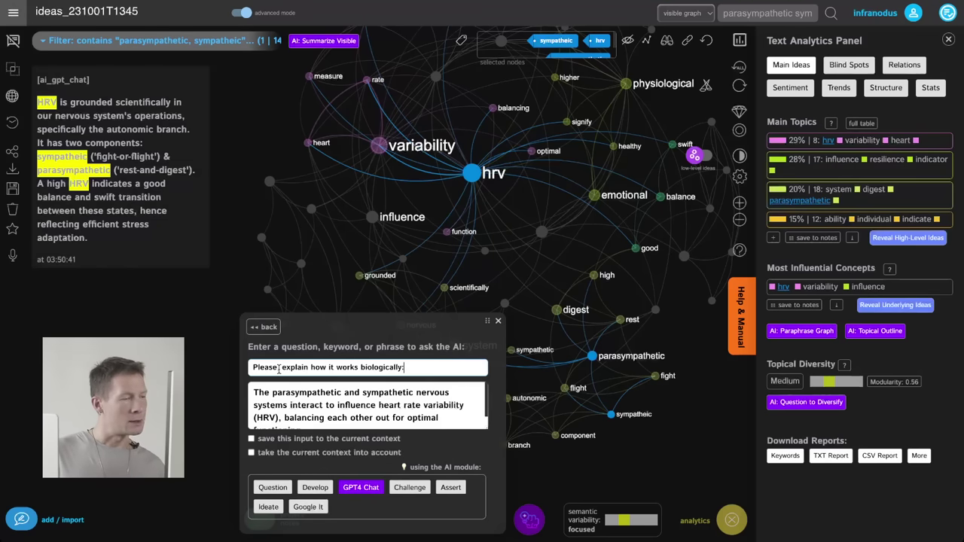
left_click_drag(281, 367, 253, 368)
triple_click(388, 365)
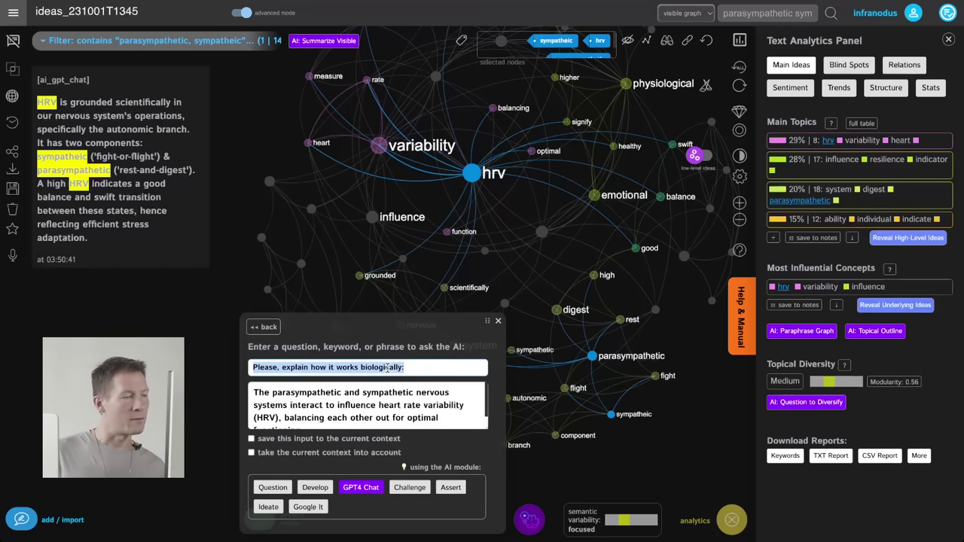
Review the statement under the prompt, generate its biological explanation with GPT4 Chat, and save the answer to the graph
left_click(373, 413)
scroll(374, 413, "down", 1)
scroll(373, 413, "up", 1)
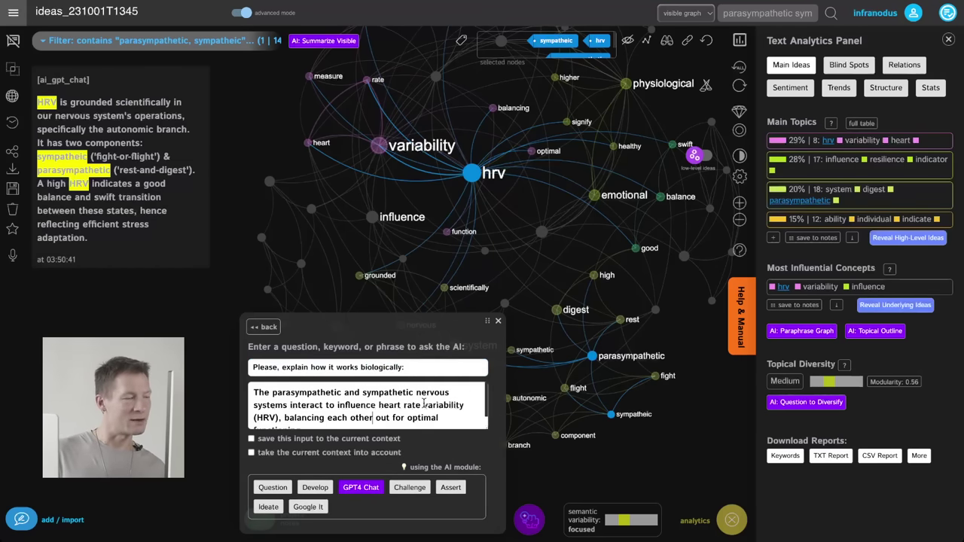
left_click(375, 488)
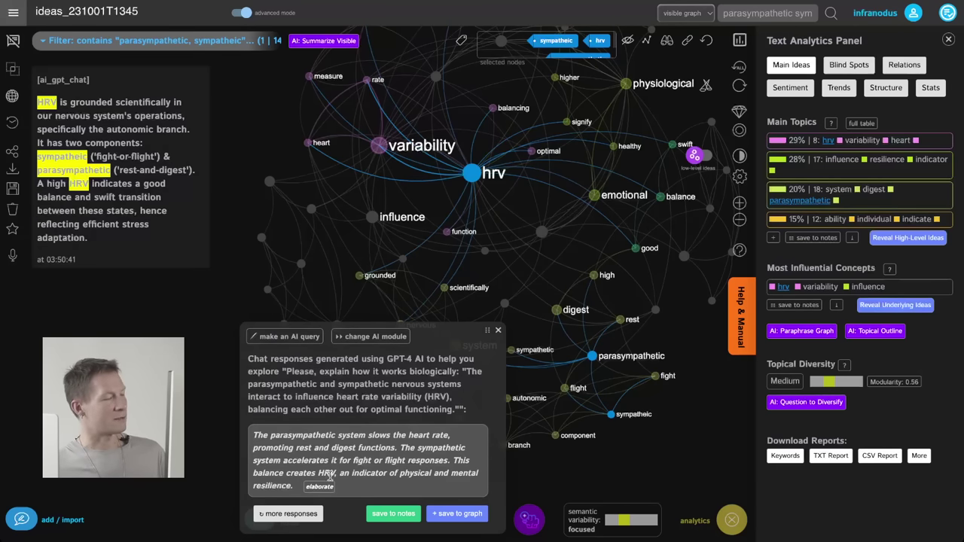
left_click(455, 515)
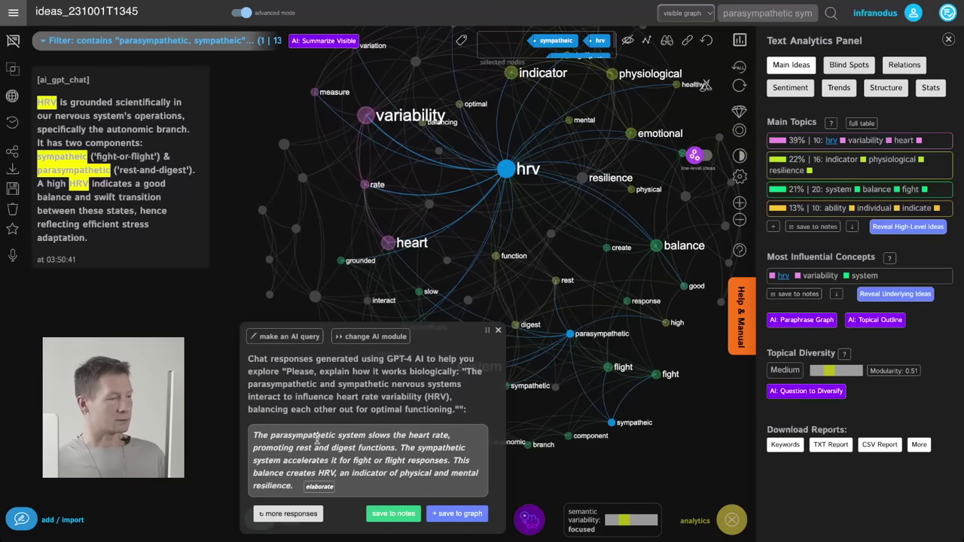
Save an alternative biological explanation mentioning PNS and SNS to the graph, and look at further alternative responses
left_click(294, 515)
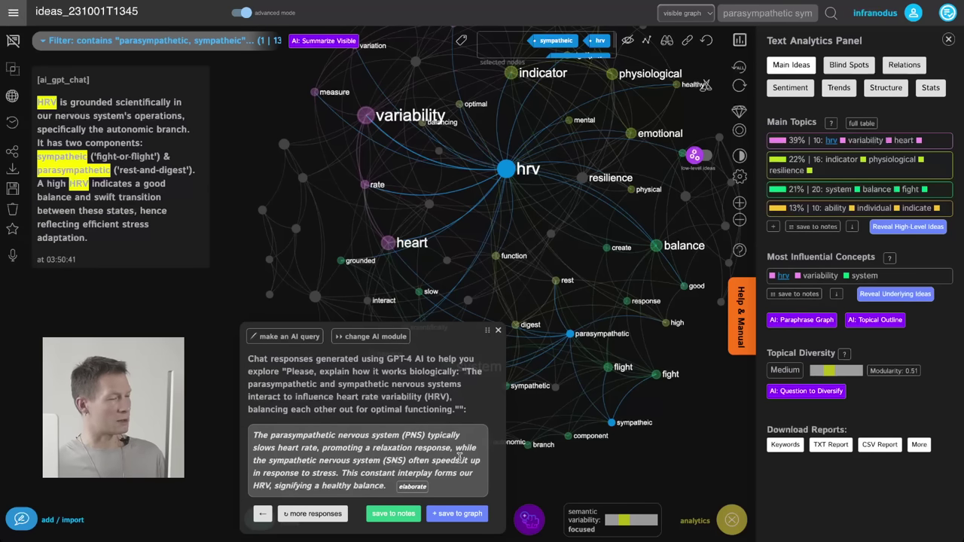
left_click(457, 515)
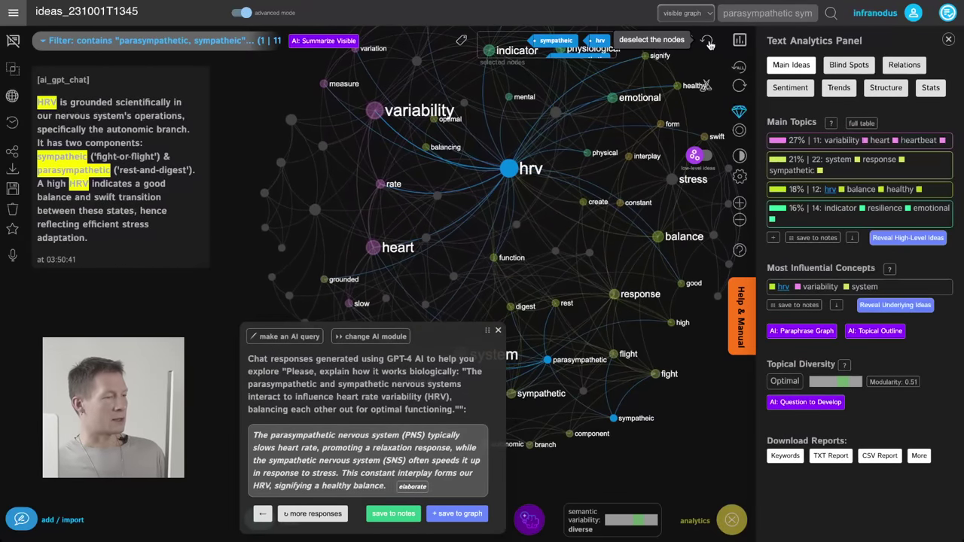
left_click(310, 513)
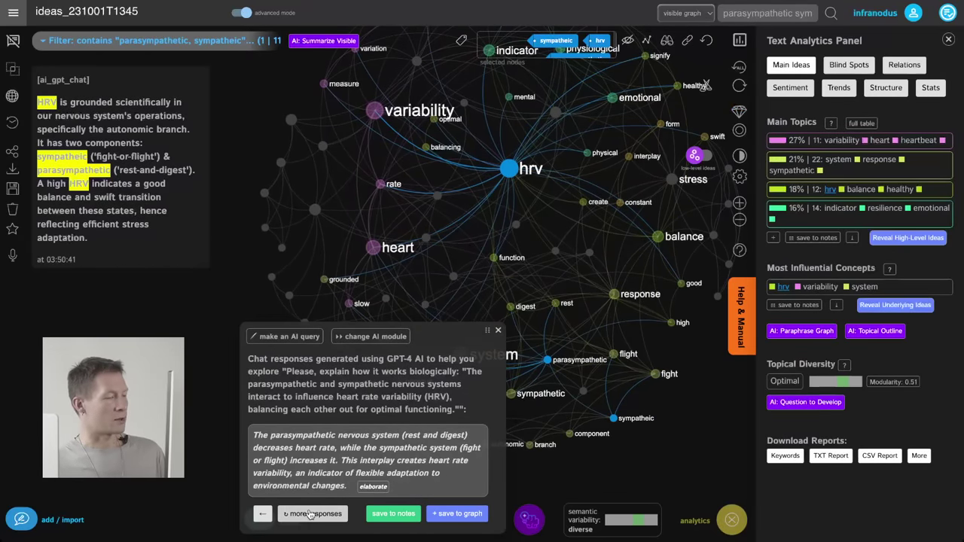
left_click(309, 514)
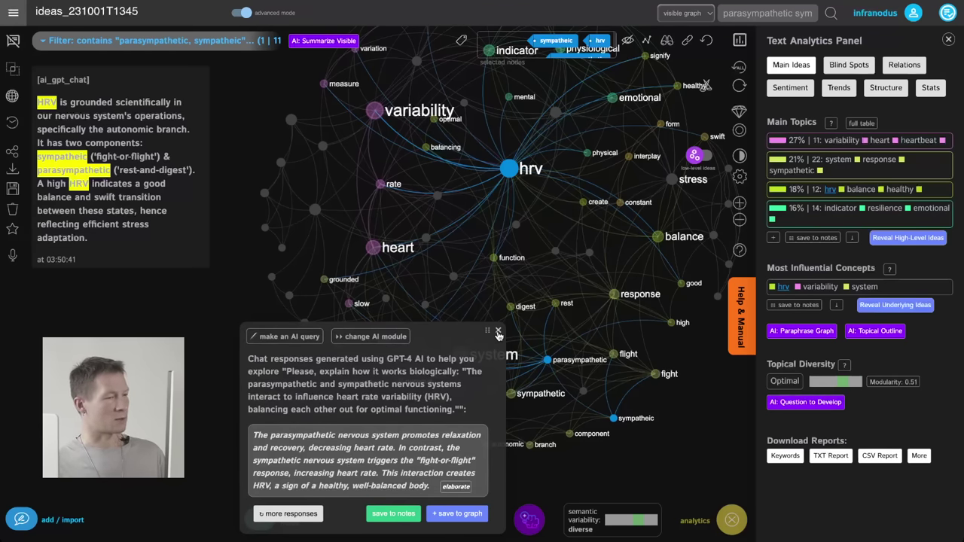
Deselect all nodes to show the full graph and close the AI dialog without asking a new question
left_click(706, 41)
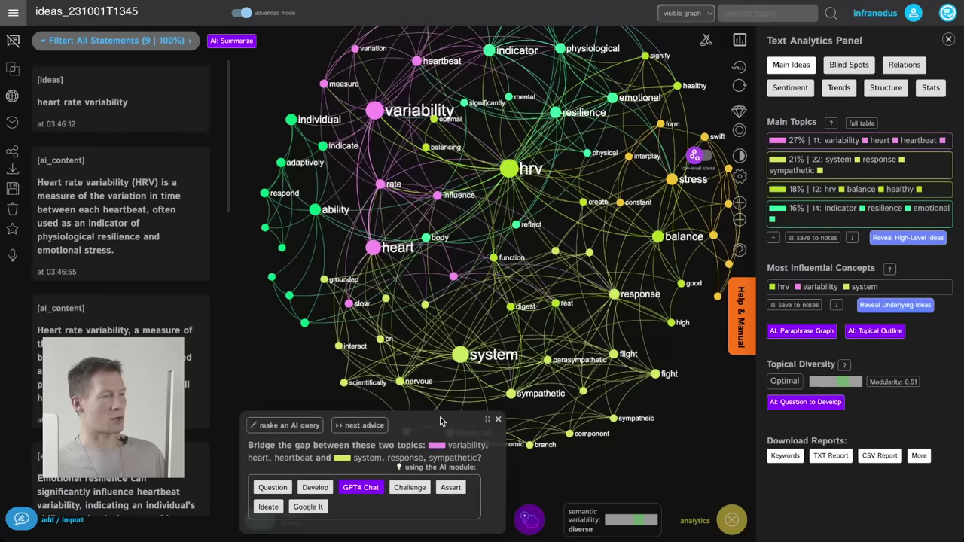
left_click(276, 426)
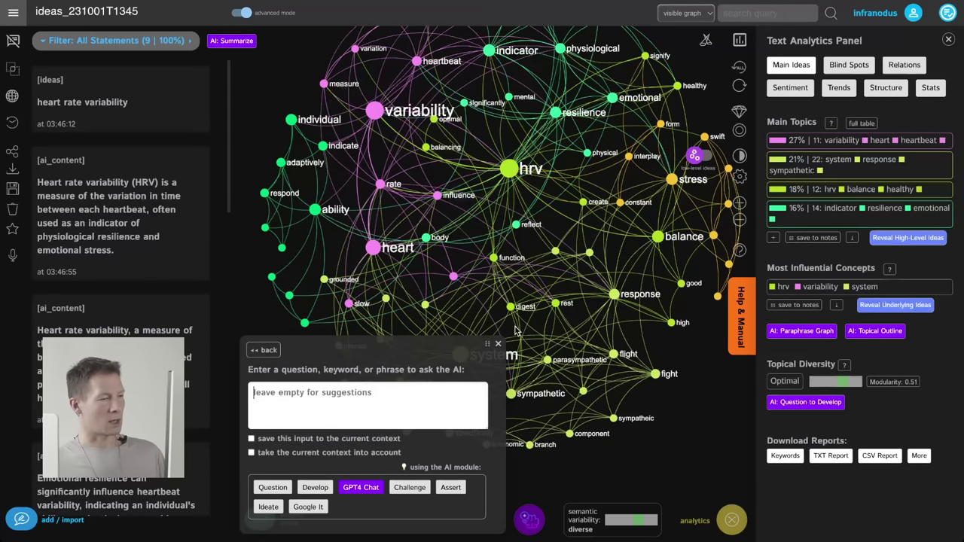
left_click(498, 344)
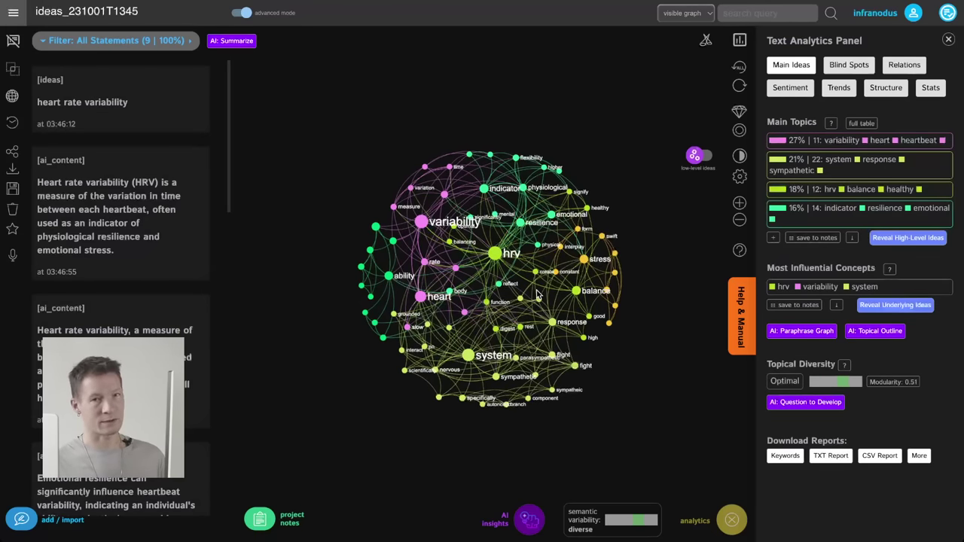
Reveal the AI-generated high-level ideas over the topical clusters in the graph
scroll(538, 295, "up", 3)
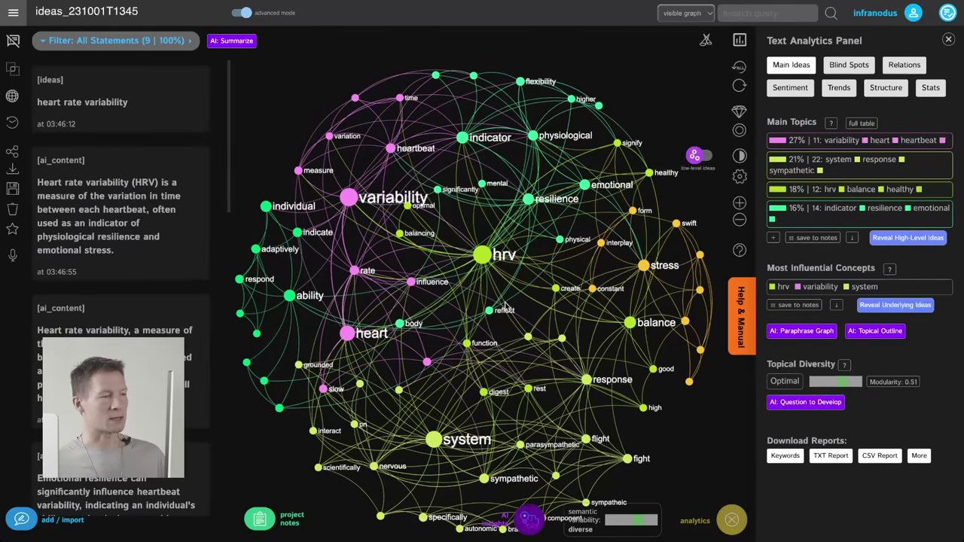
left_click(351, 202)
left_click(351, 202)
left_click(349, 333)
left_click(353, 335)
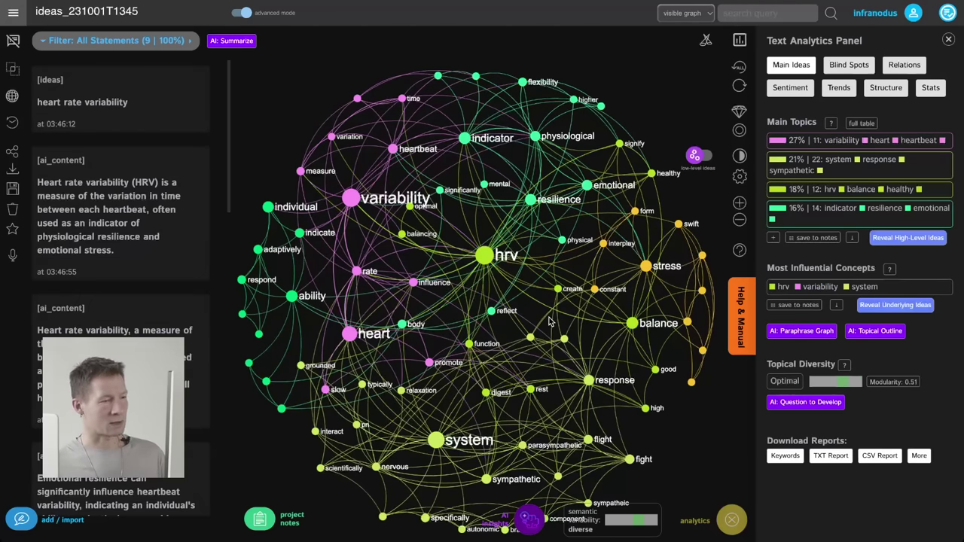
left_click_drag(552, 323, 565, 284)
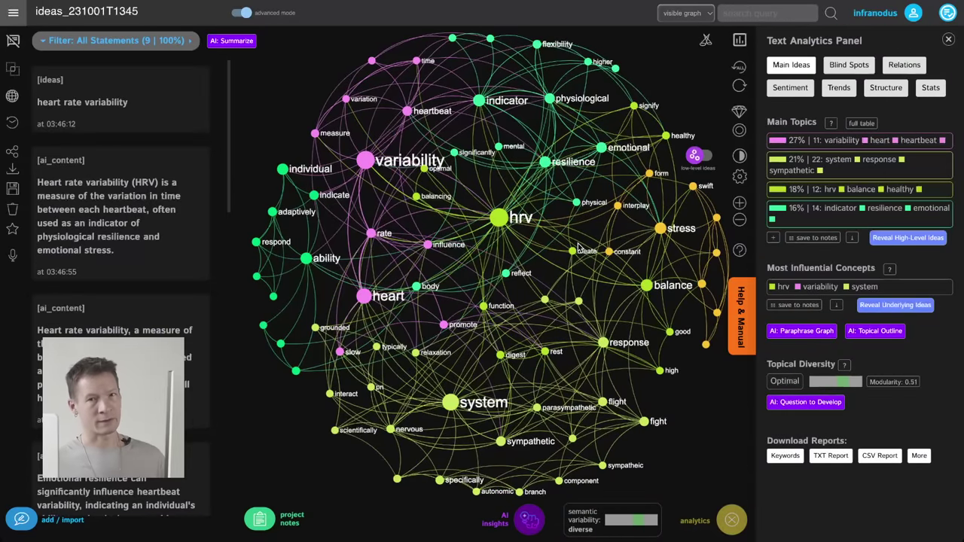
left_click(703, 157)
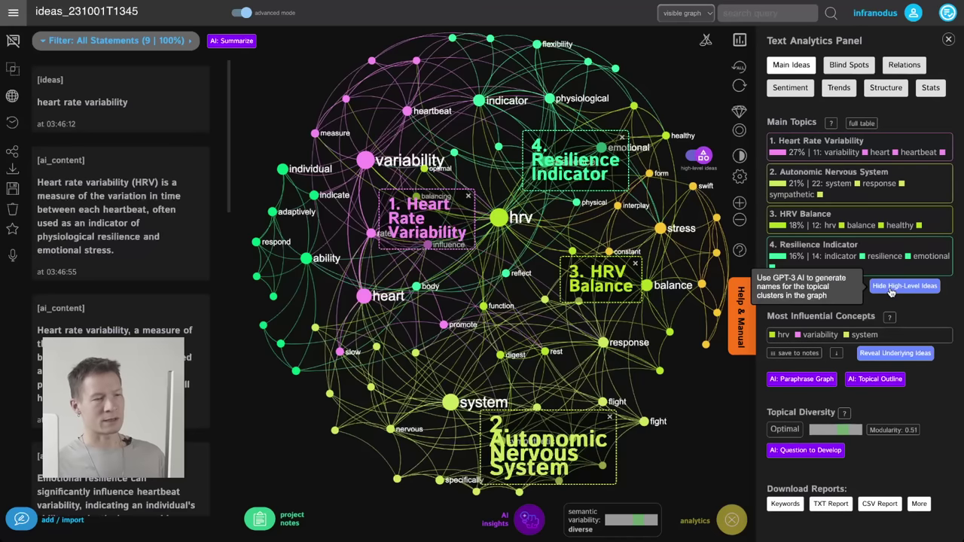
Expand the main topics list to include the remaining topical clusters of the graph
left_click(728, 526)
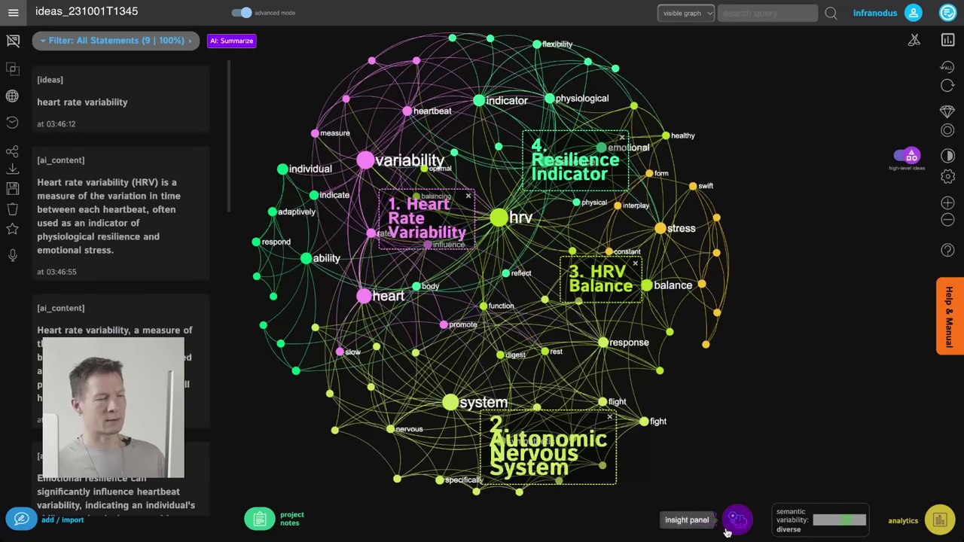
left_click(947, 519)
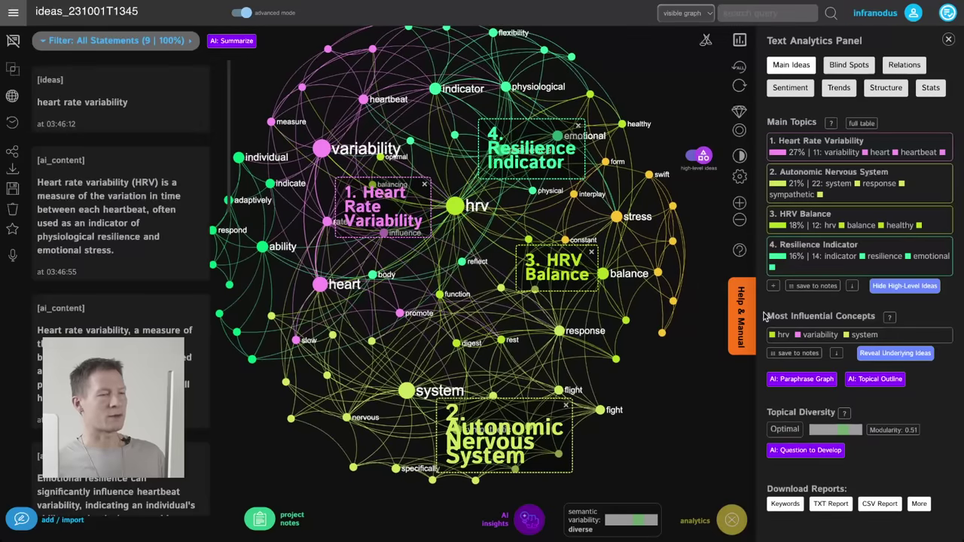
left_click(774, 286)
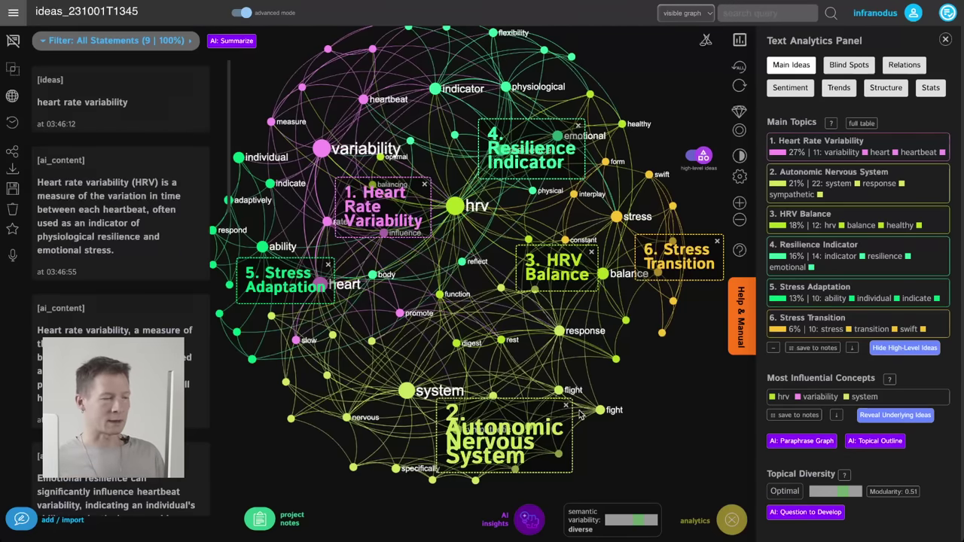
Open the AI insights and ask GPT4 Chat the custom question "How is HRV normally calculated?"
left_click(519, 529)
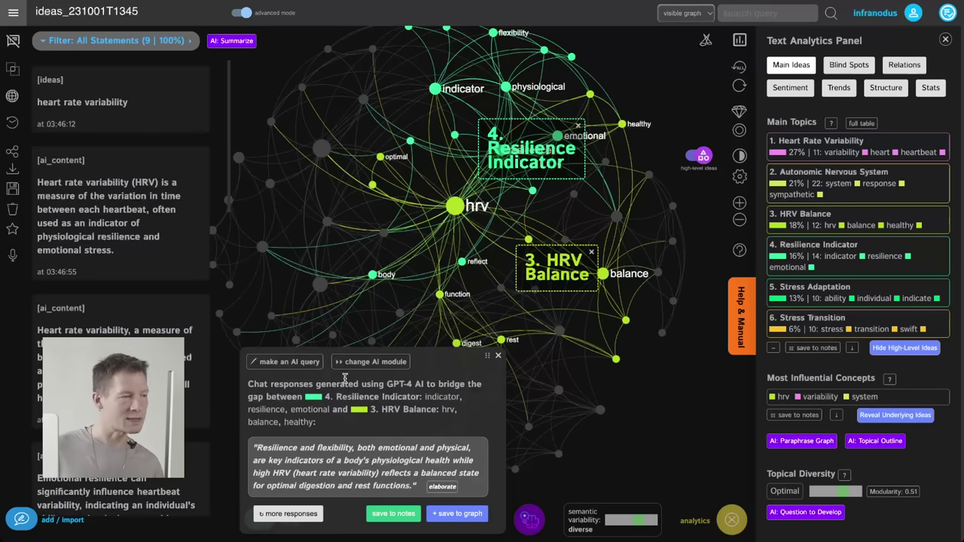
left_click(289, 363)
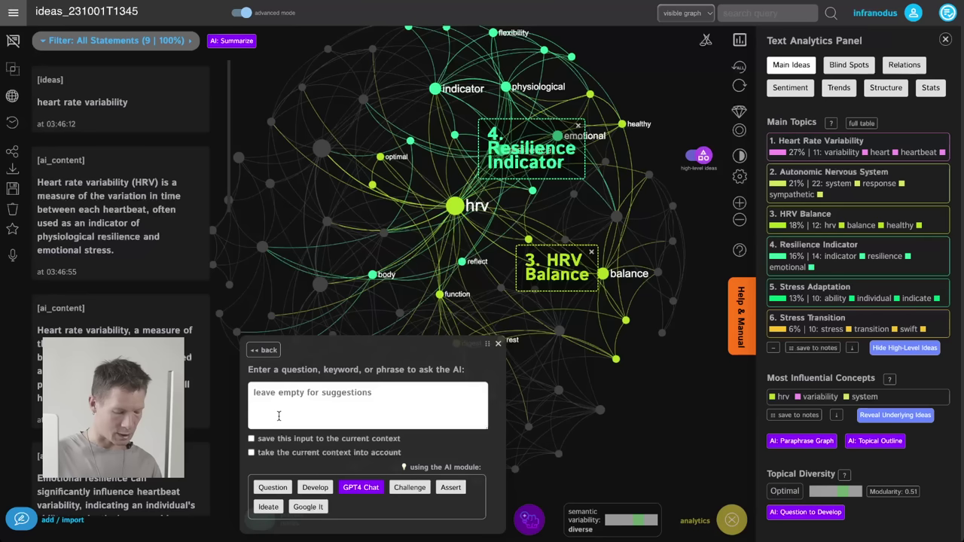
type("How is HR")
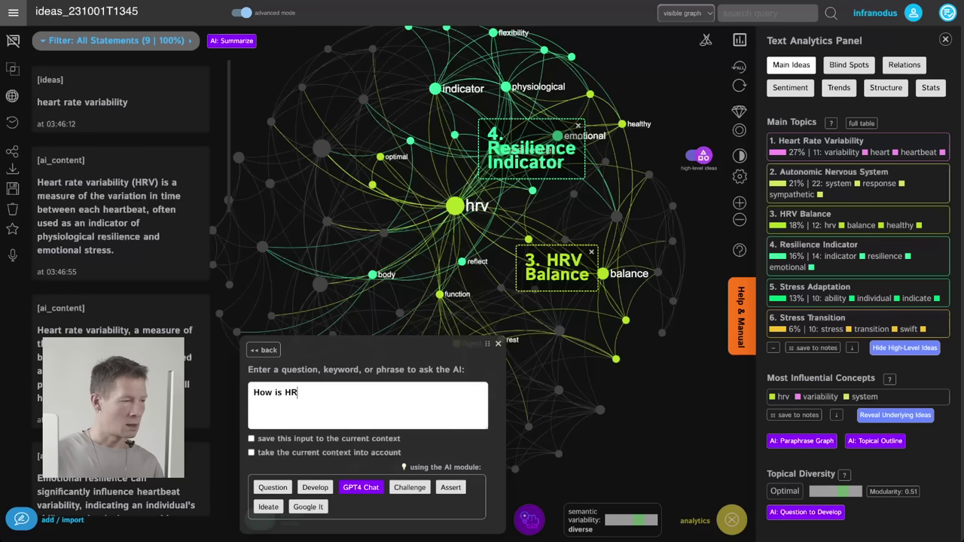
type("V n")
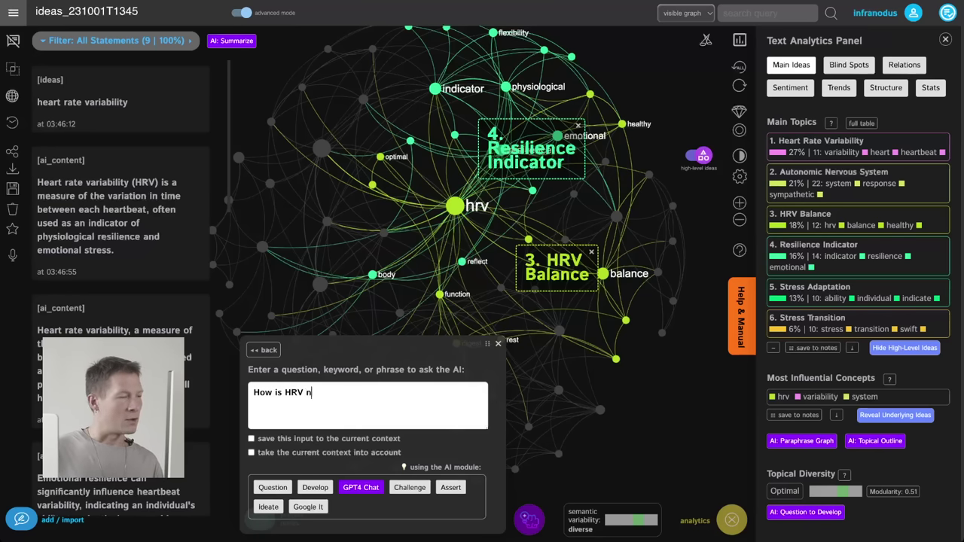
type("ormally calculated?")
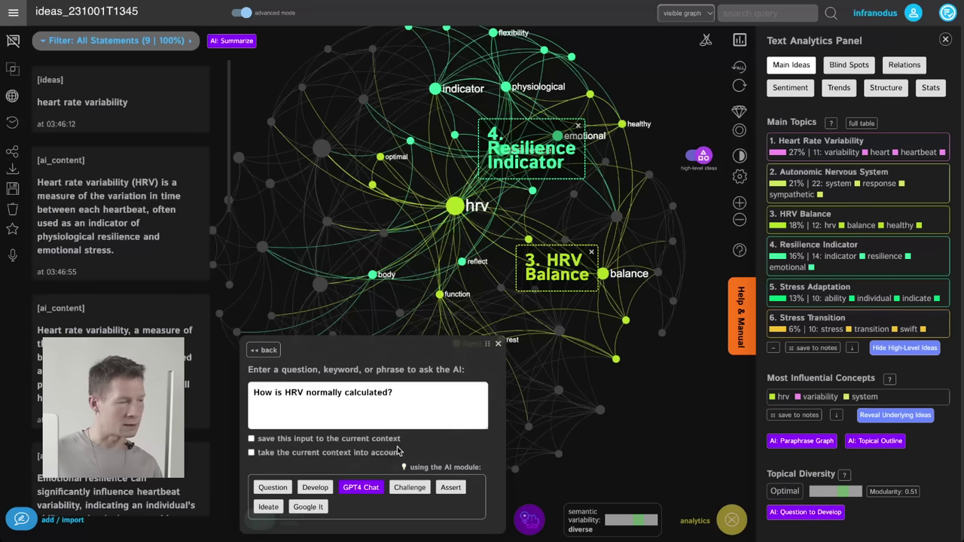
left_click(360, 488)
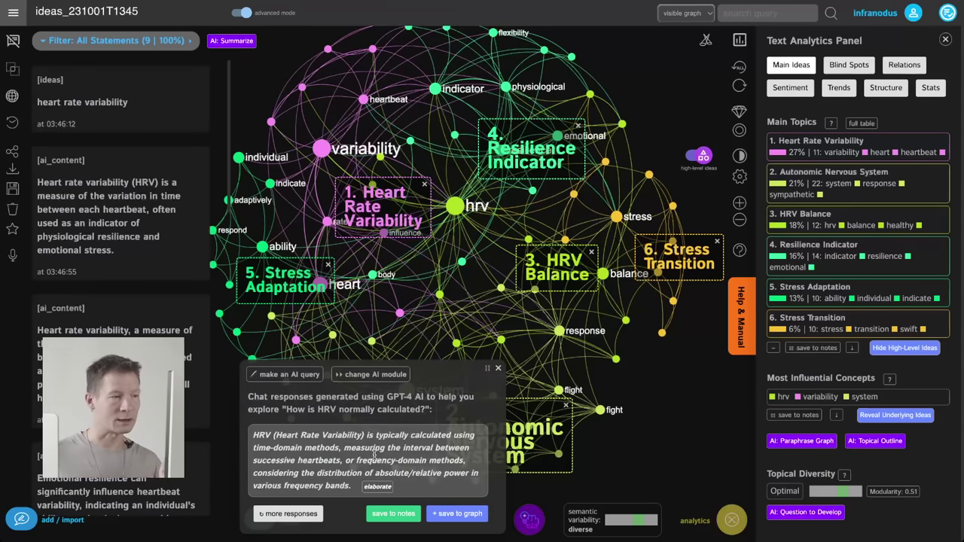
Save the HRV calculation answer to the graph, along with an alternative response mentioning Fast Fourier Transform and autoregressive modeling
left_click_drag(444, 326, 467, 314)
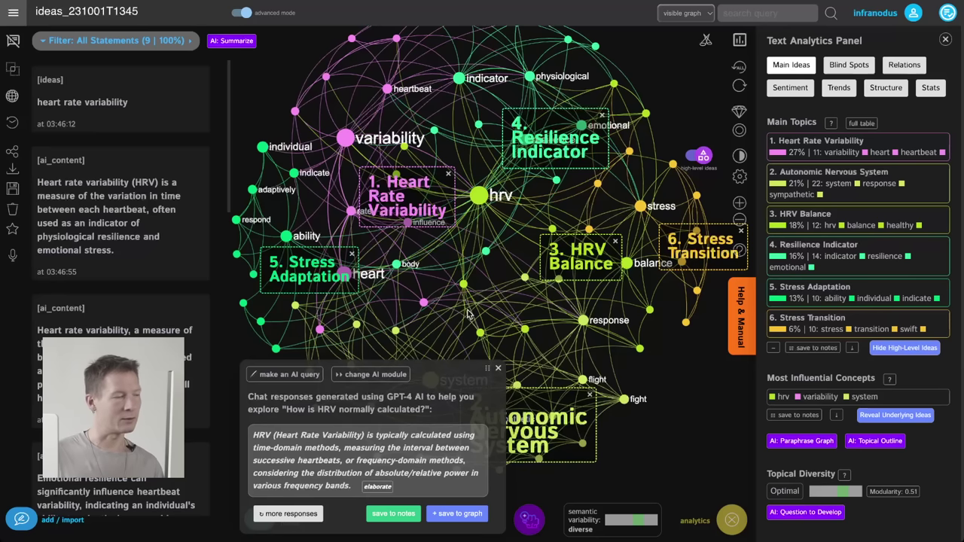
triple_click(331, 452)
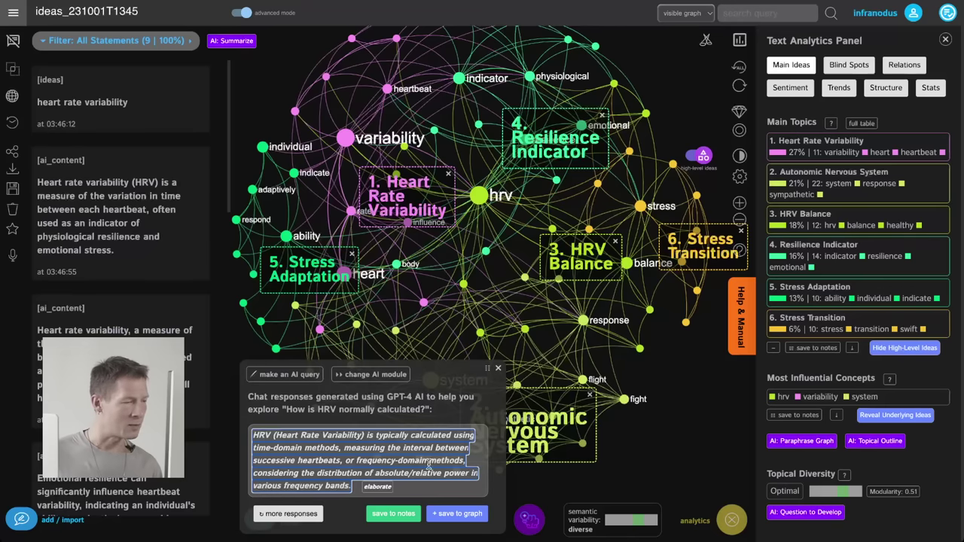
left_click(465, 516)
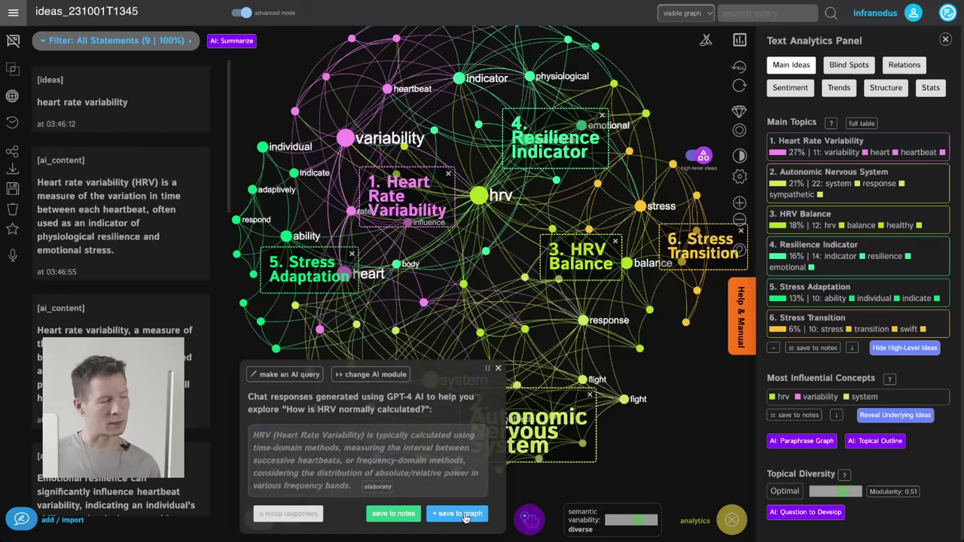
left_click(303, 516)
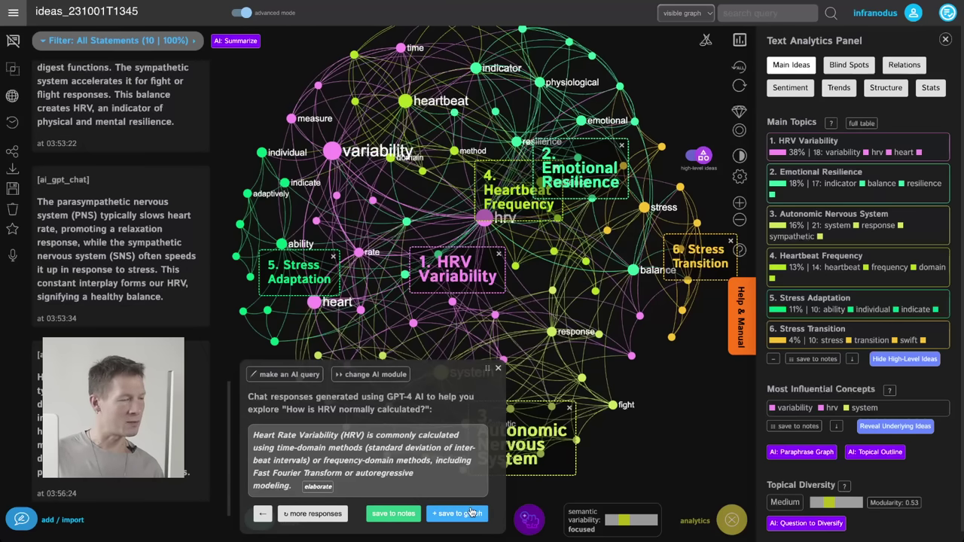
left_click(460, 513)
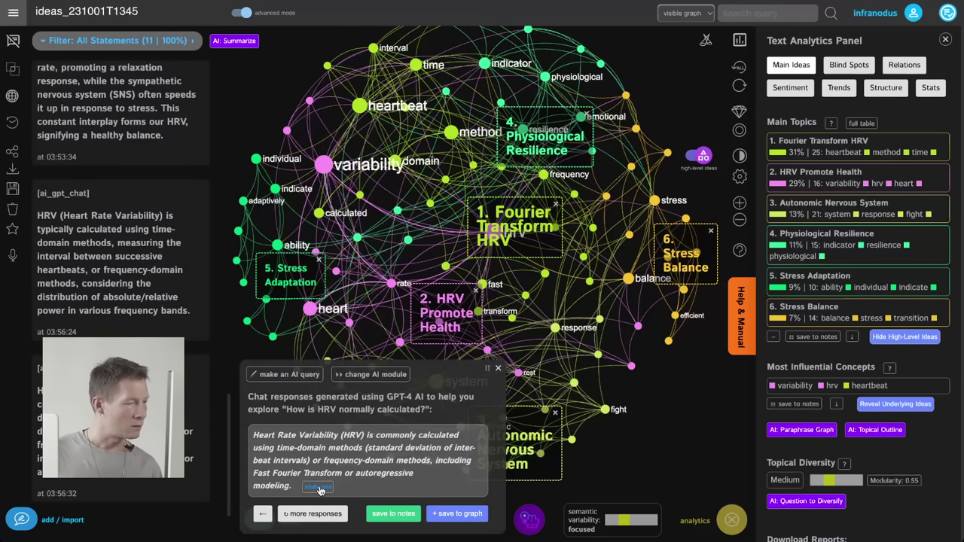
Set the elaboration prompt for this response to "Please, explain if any other methods can be used in addition to the ones listed below:"
left_click(319, 490)
triple_click(331, 368)
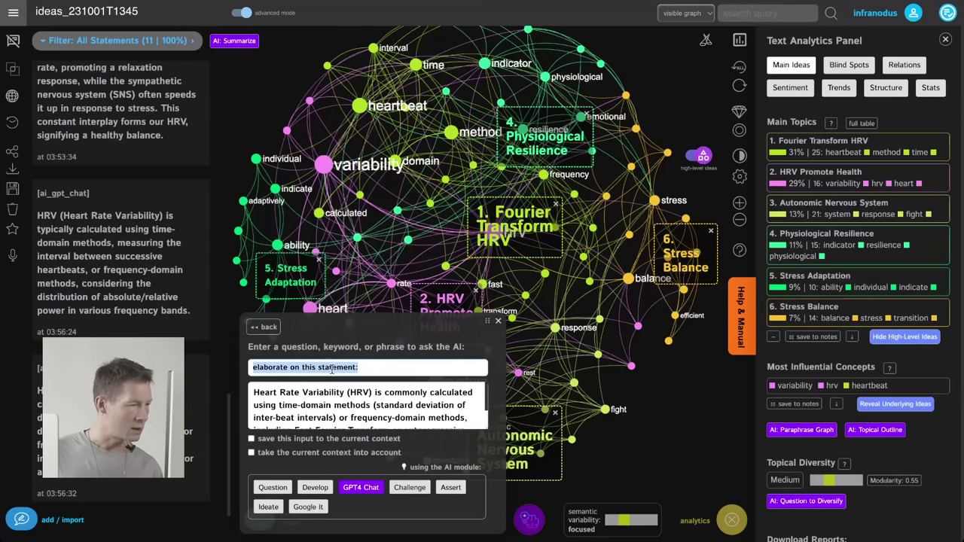
type("Please, ")
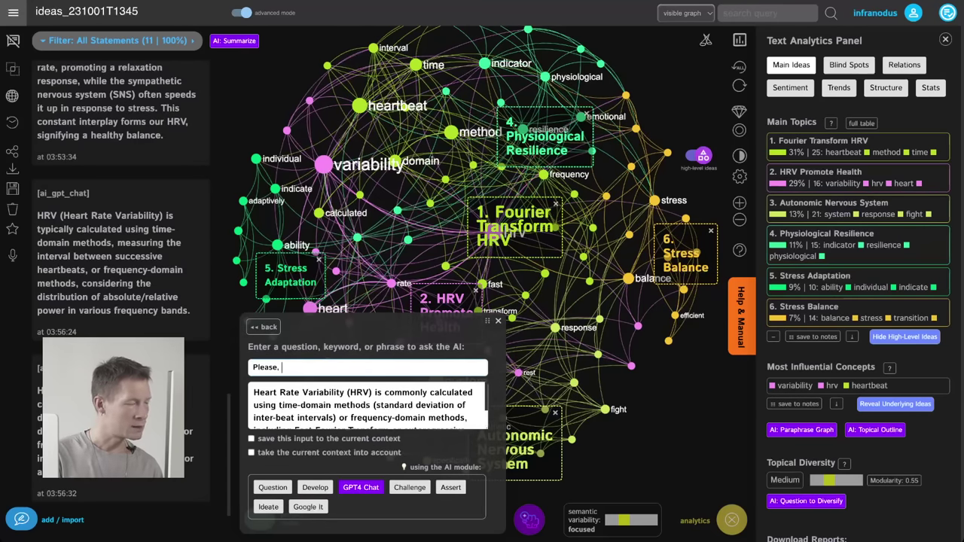
type("explain if any othe")
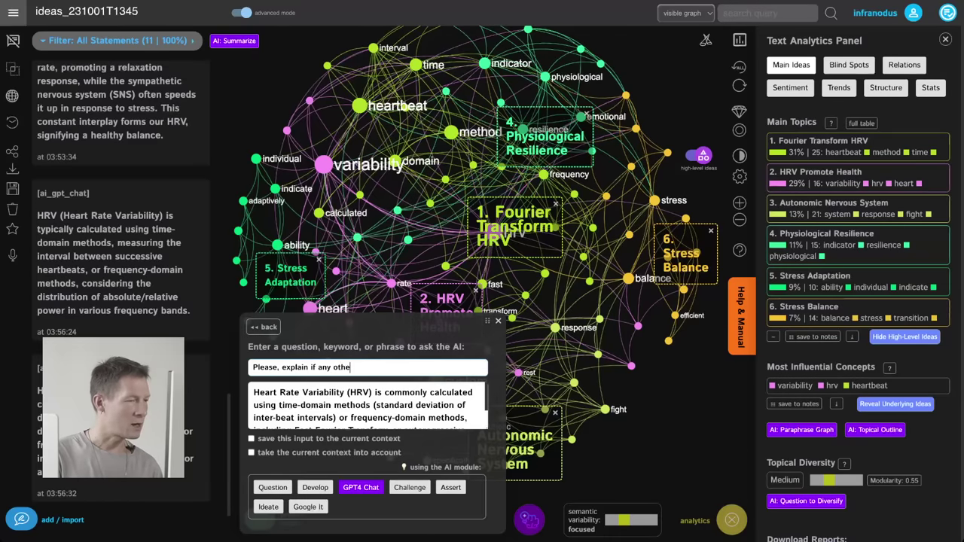
type("r methods can be us")
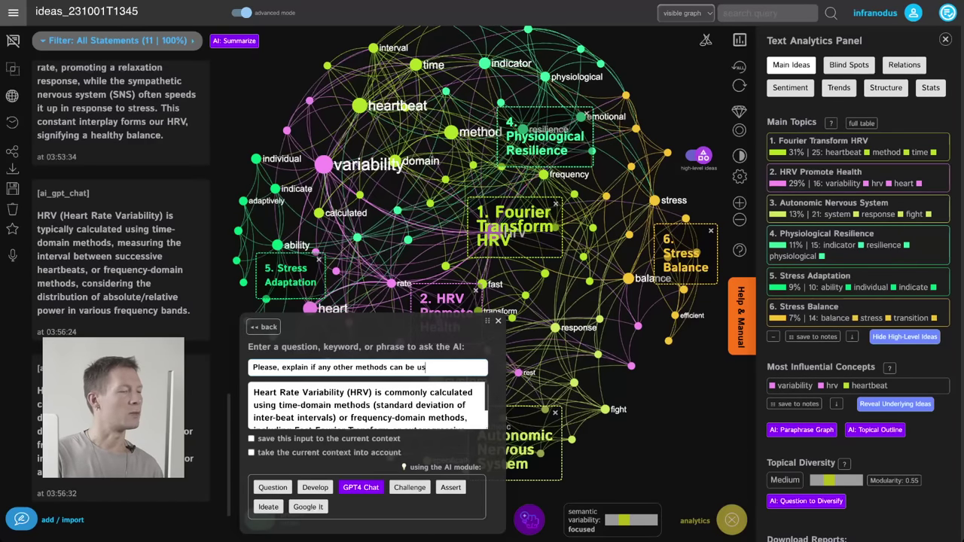
type("ed in addition to ")
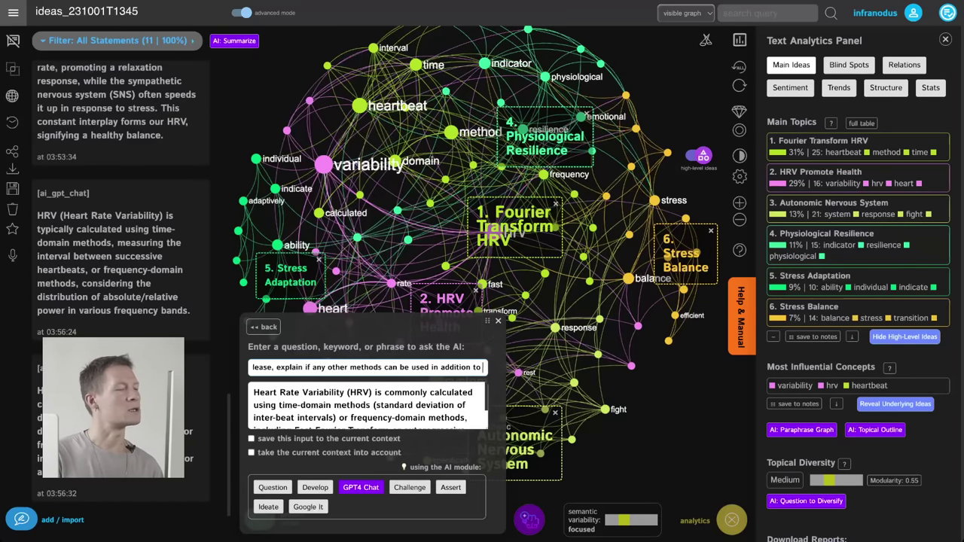
type("the ones listed below:")
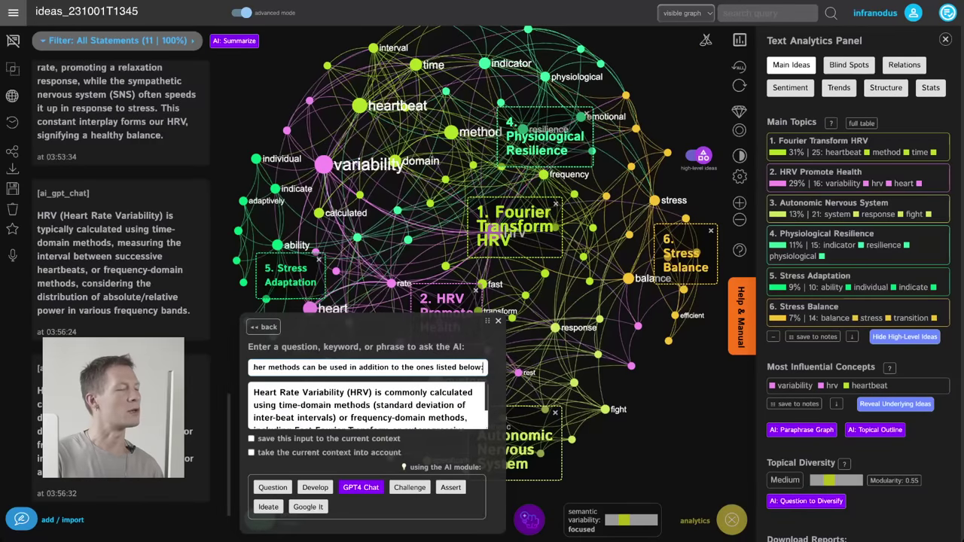
Review the statement under the prompt, generate the answer about other methods with GPT4 Chat, and save it to the graph
scroll(369, 420, "down", 1)
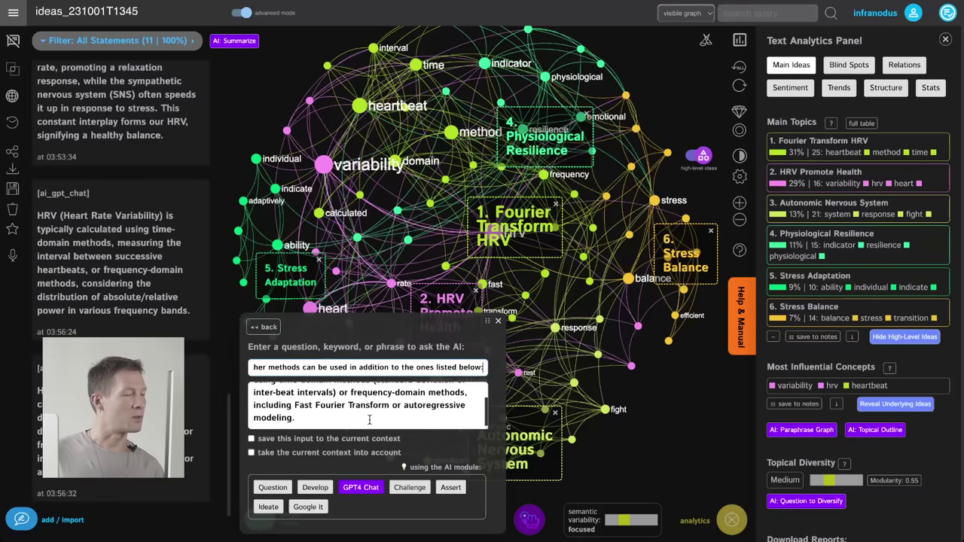
scroll(350, 407, "up", 2)
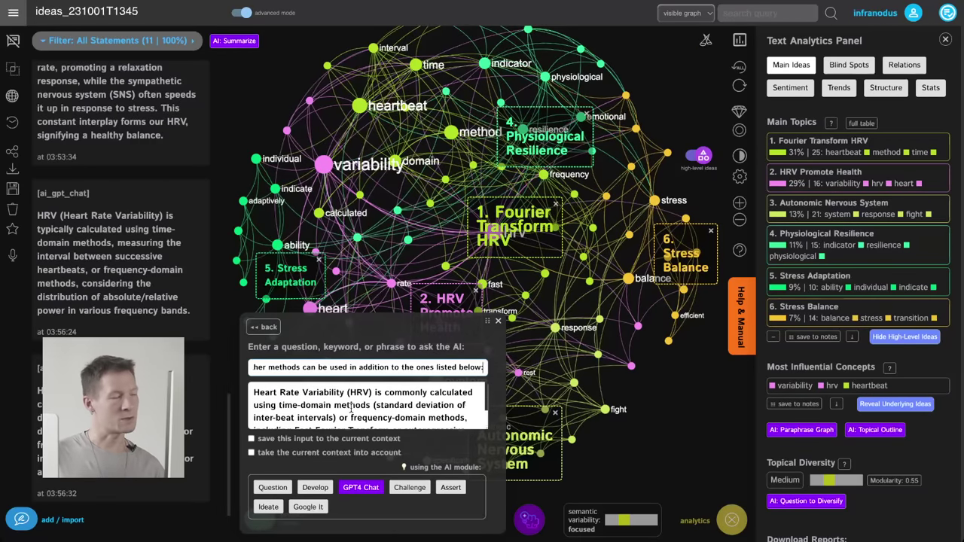
left_click(359, 487)
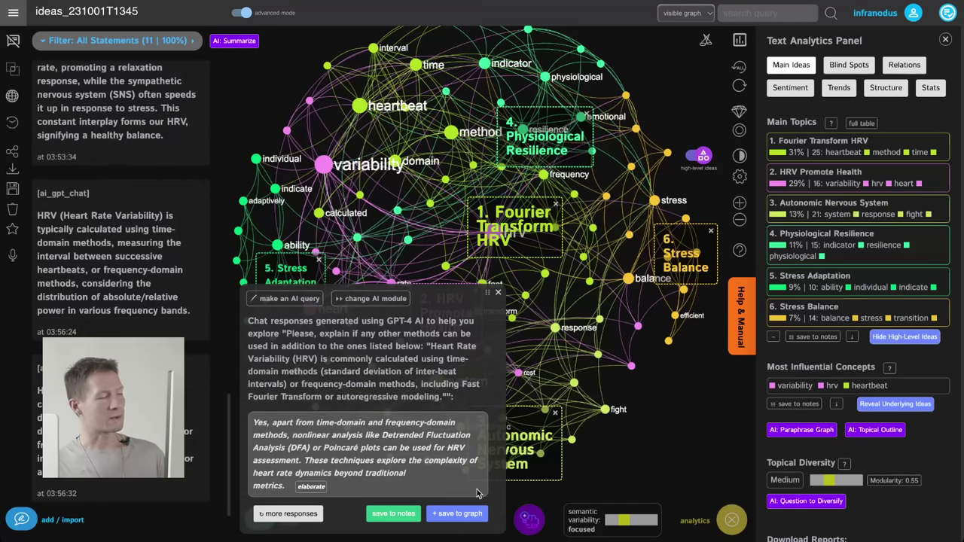
left_click(467, 514)
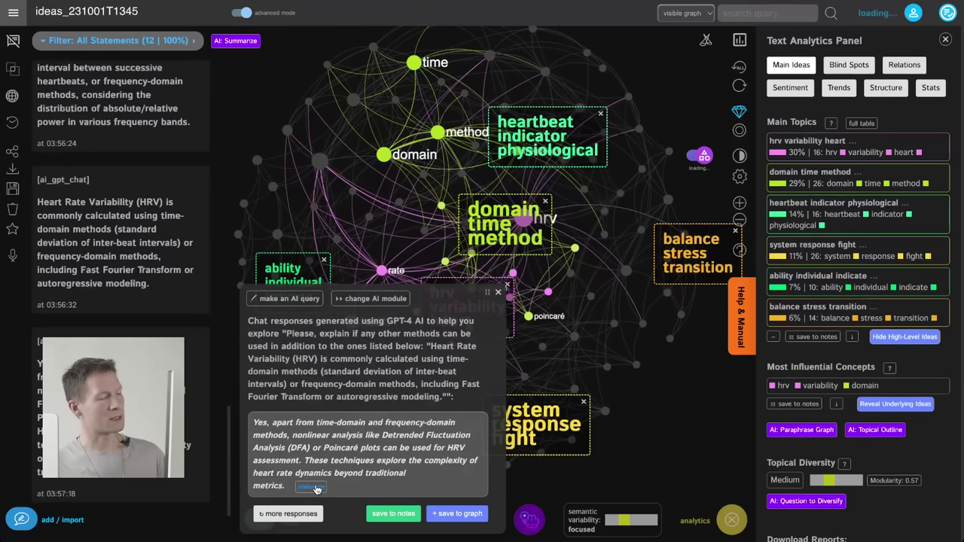
Delete "or Poincaré plots can be used for HRV assessment." from the response and set its elaboration prompt to "Why would DFA be interesting?"
left_click_drag(254, 422, 302, 460)
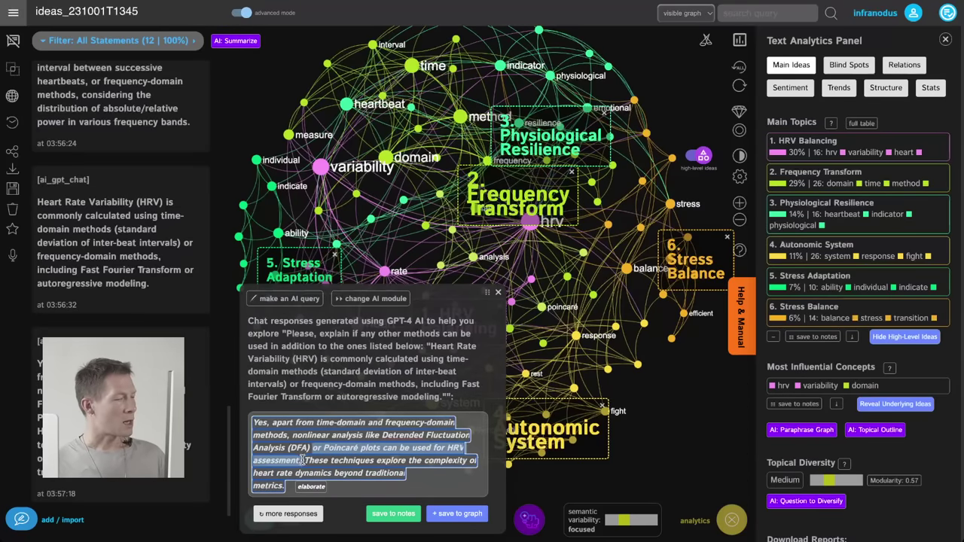
key("BackSpace")
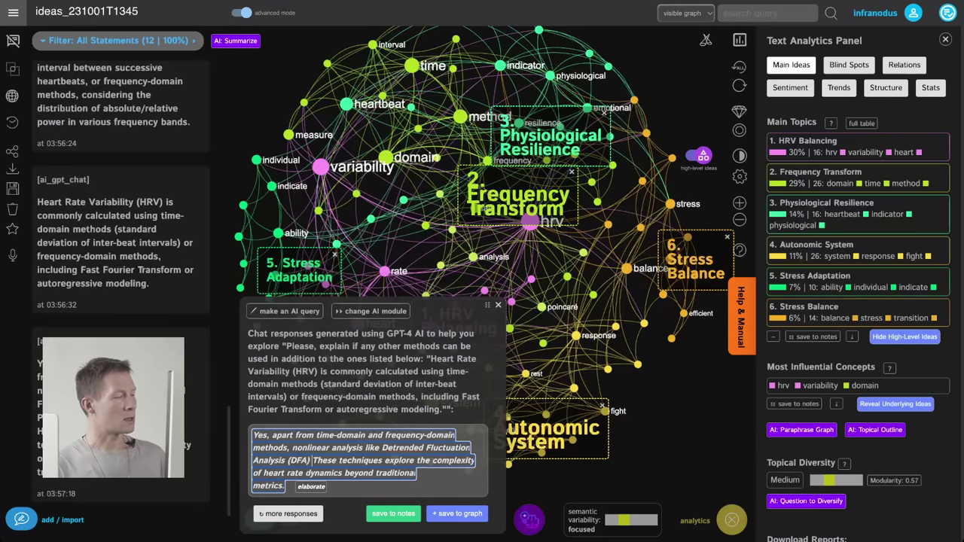
left_click(315, 488)
triple_click(304, 371)
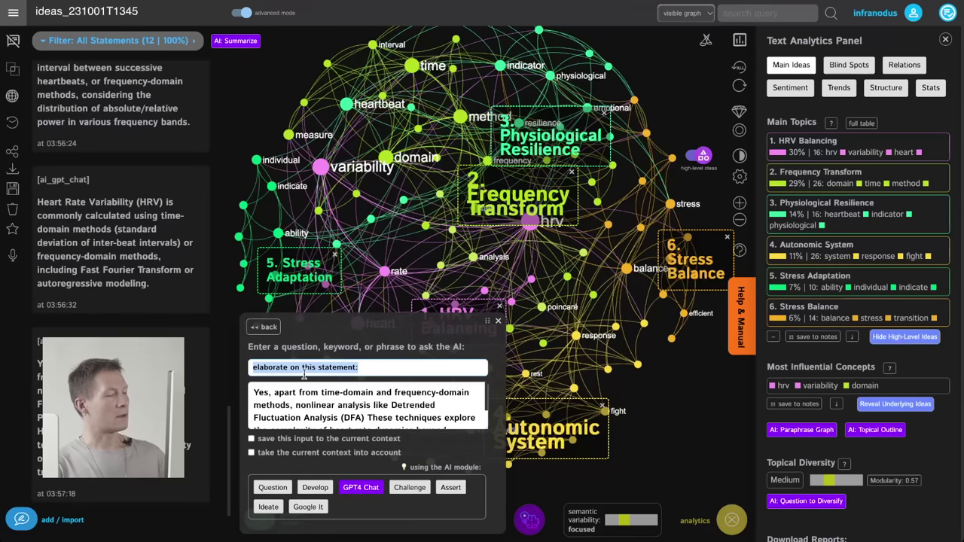
type("Why would DFA be interesting?")
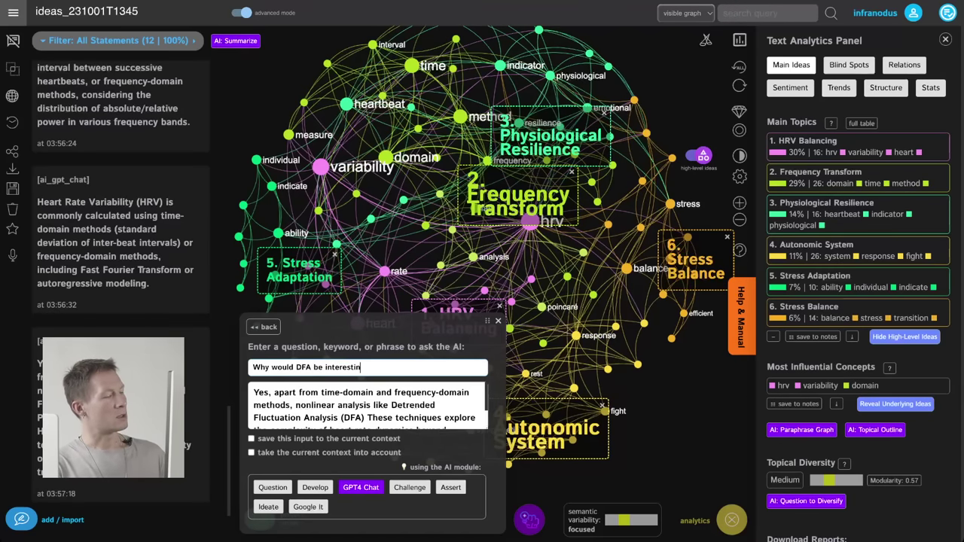
Generate the answer on why DFA is interesting with GPT4 Chat, and request two alternative responses
left_click(362, 489)
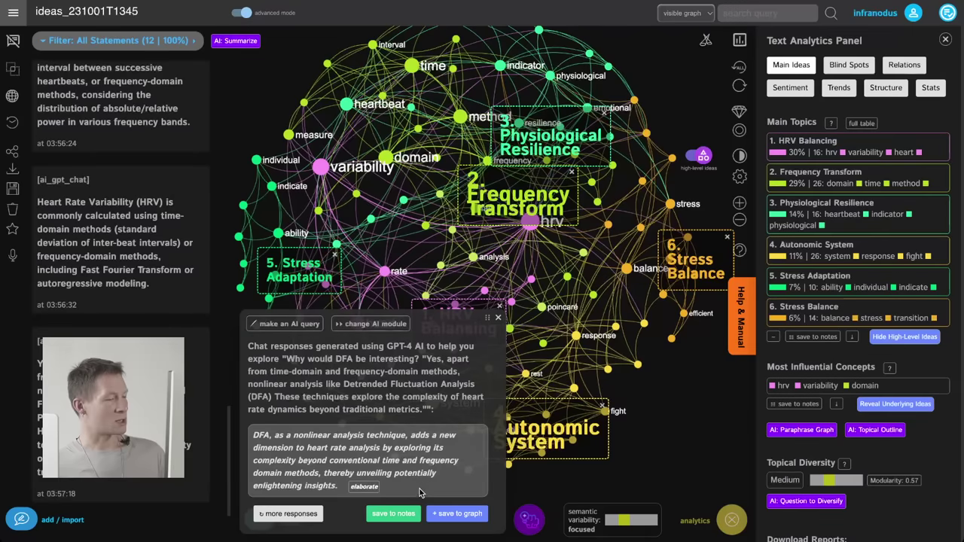
left_click(291, 515)
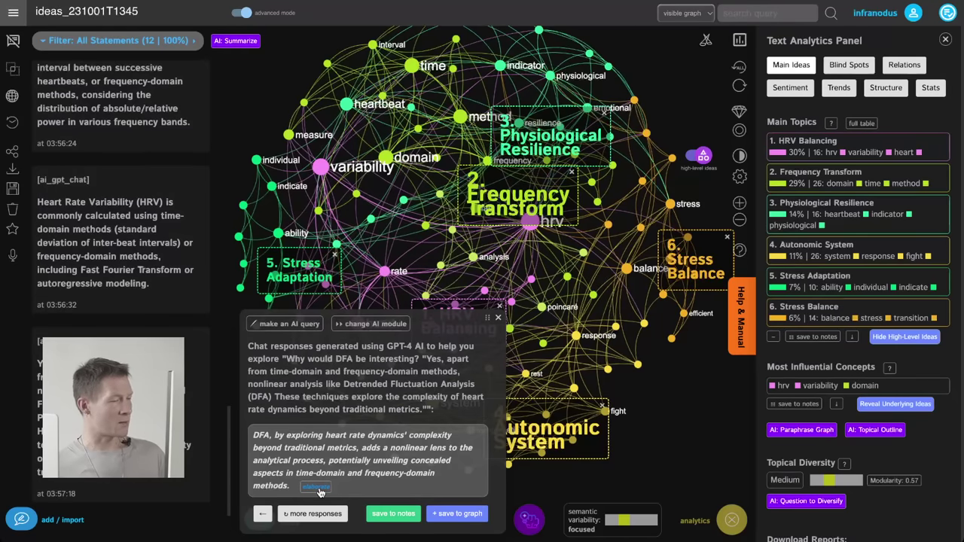
left_click(310, 515)
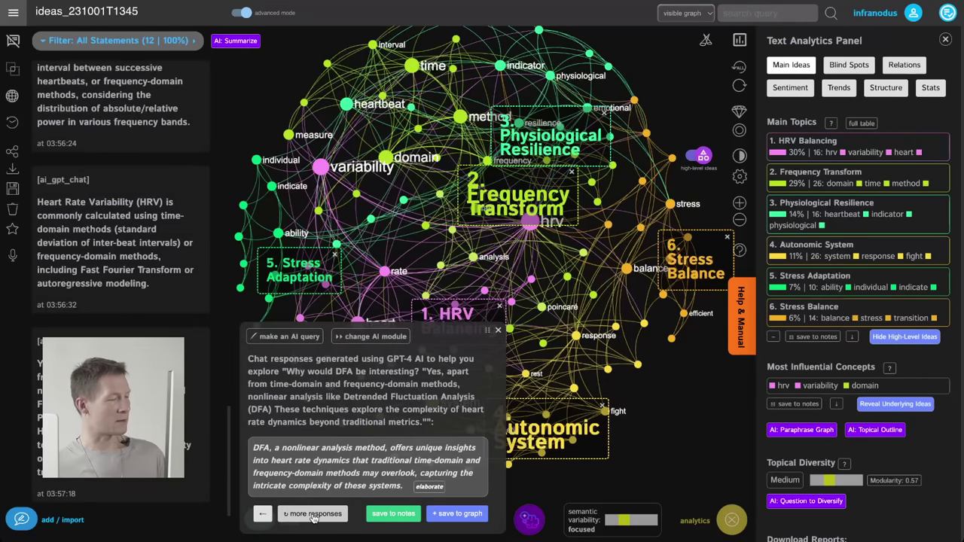
Request another response on why DFA is interesting and set its elaboration prompt to "Which aspects are unveilled specifically?"
left_click(283, 515)
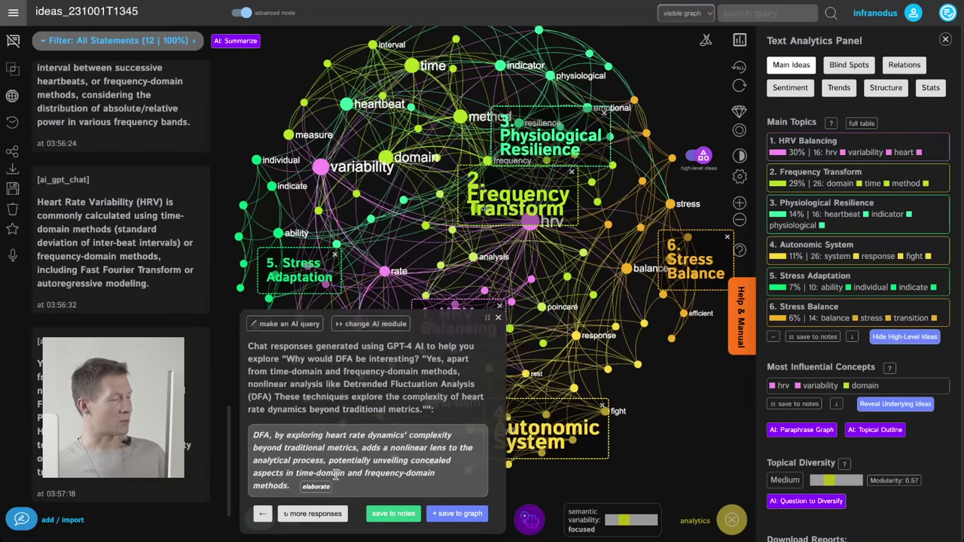
left_click(315, 488)
triple_click(315, 367)
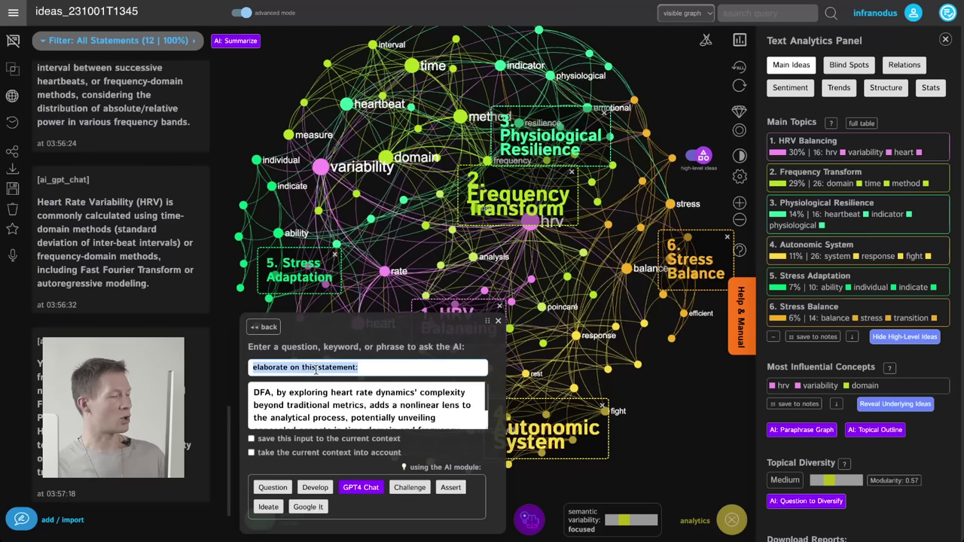
type("Which aspects are unveiled speci")
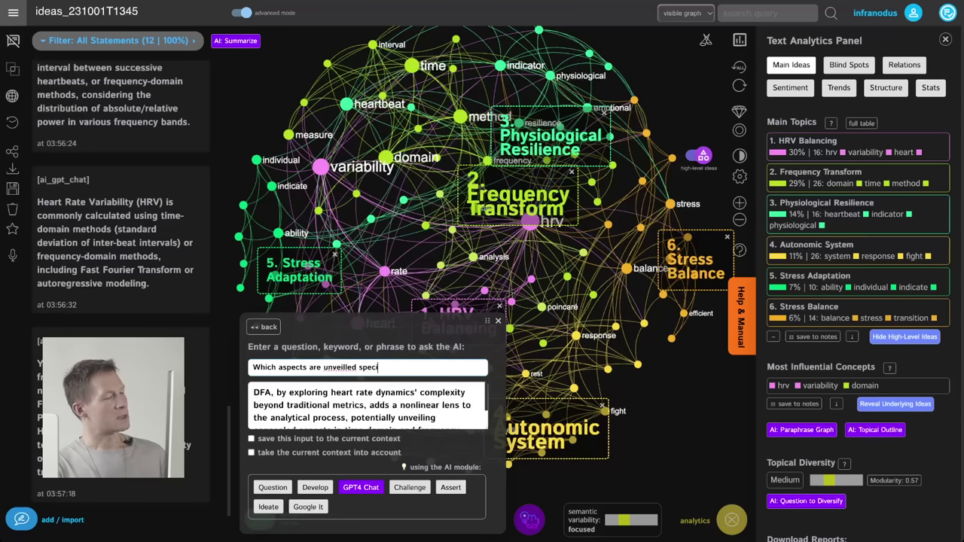
type("?")
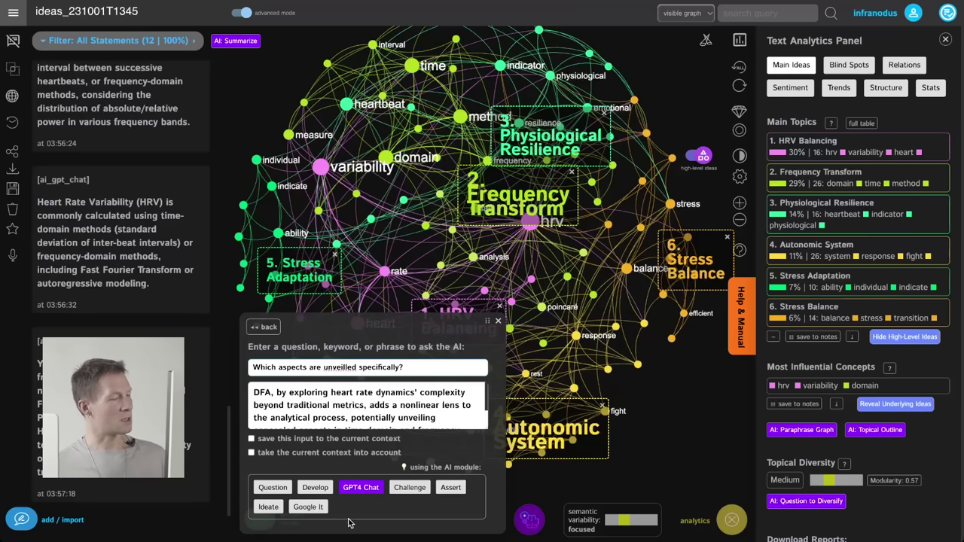
Generate the answer on the unveiled aspects with GPT4 Chat, request two alternative responses, and save the last one to the graph
left_click(357, 489)
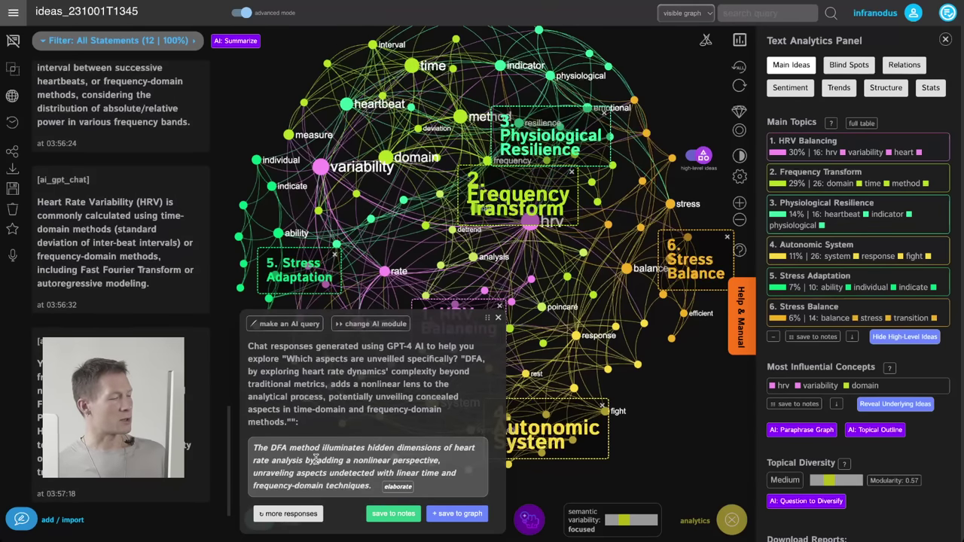
left_click(305, 518)
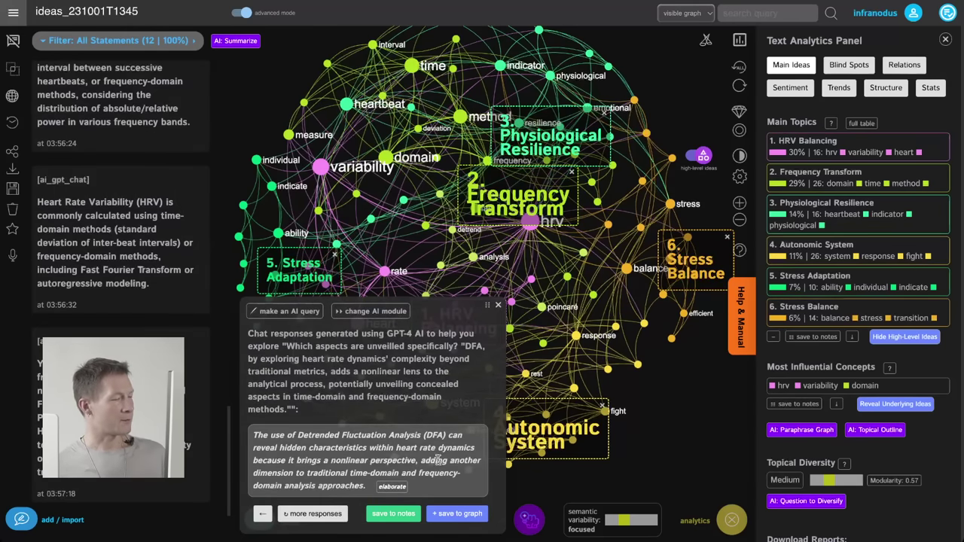
left_click(306, 517)
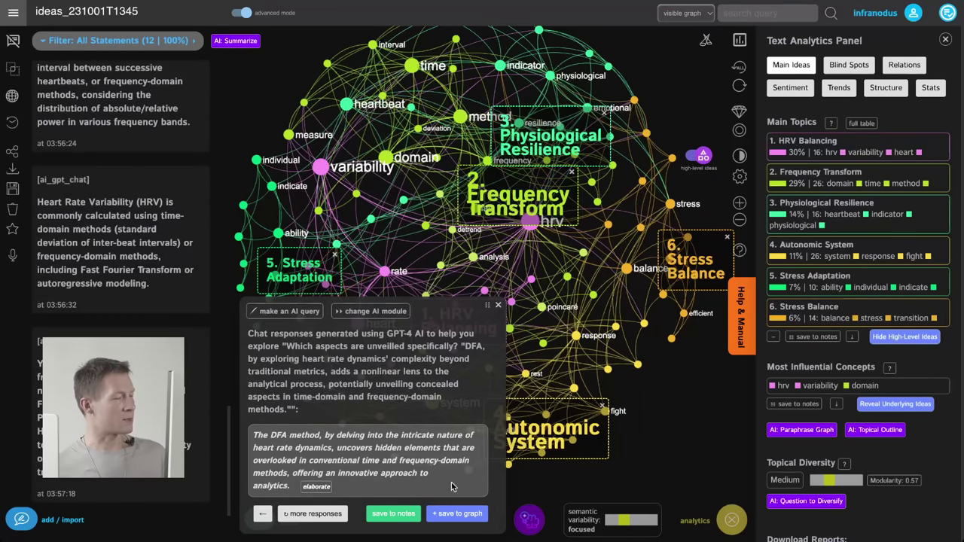
left_click(464, 514)
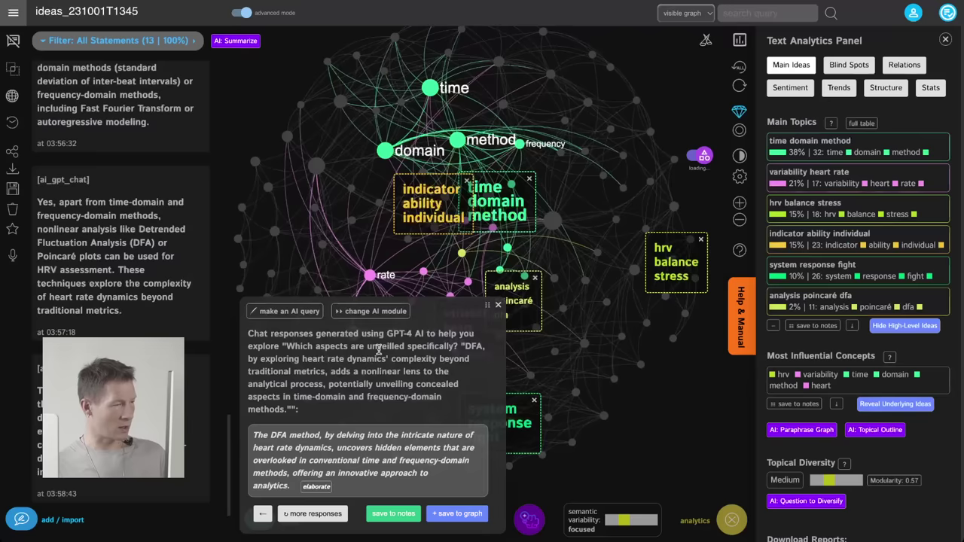
Start a new AI query asking "How does DFA (detrended fluctuation analysis) work and why it can be interesting for measuring HRV?"
left_click(321, 407)
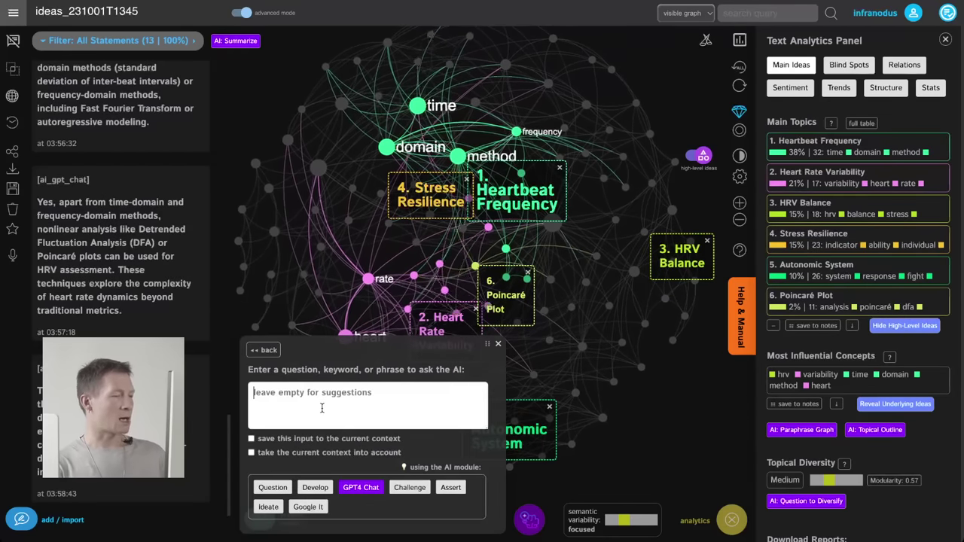
type("How does ")
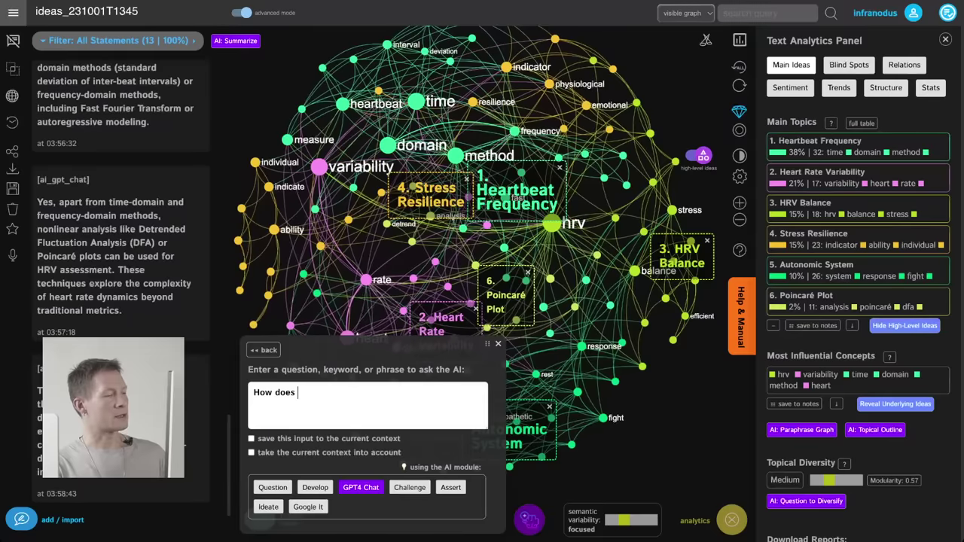
type("DFA (d")
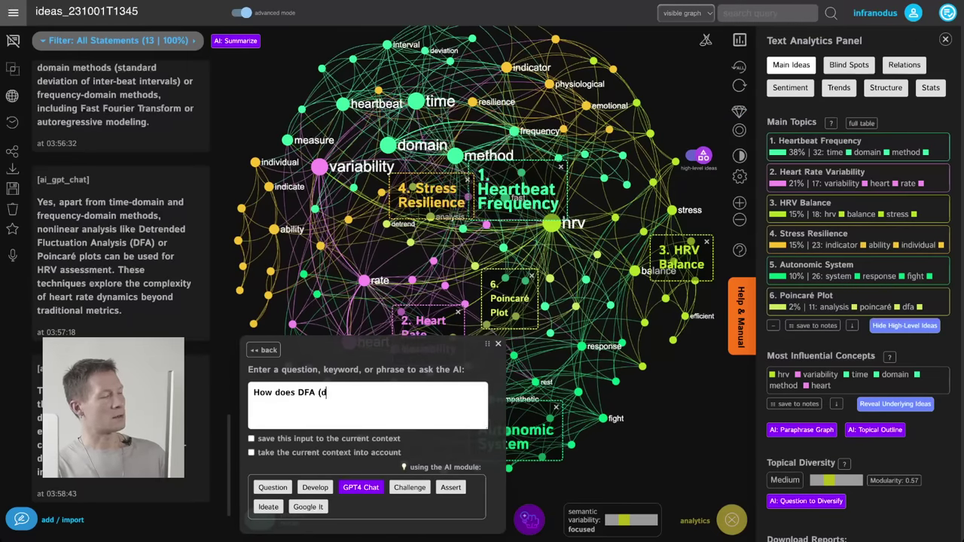
type("etrended fluctuation analysis ")
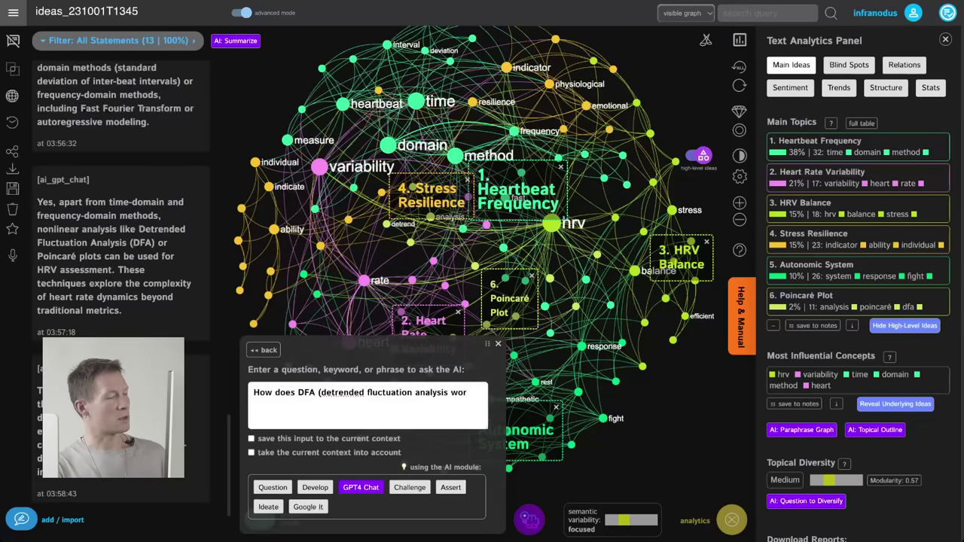
type(") work and why it an be interesting for")
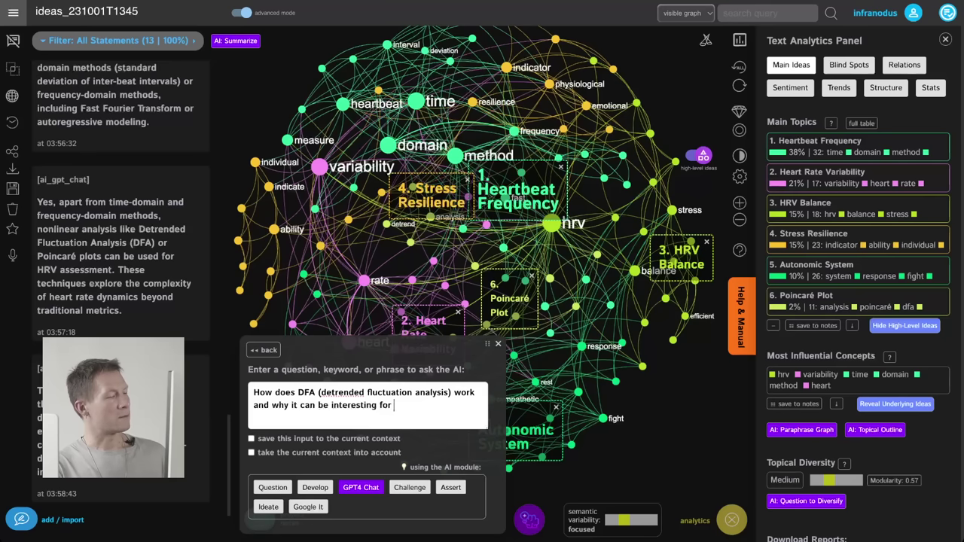
type("measuring HRV?")
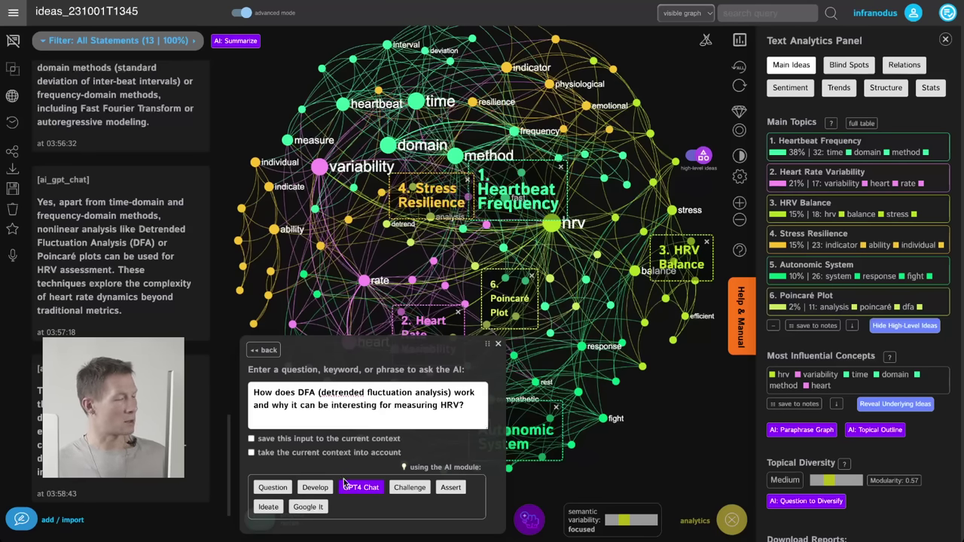
Generate the answer with GPT4 Chat, compare it with two alternative responses, and save the first response to the graph
left_click(362, 488)
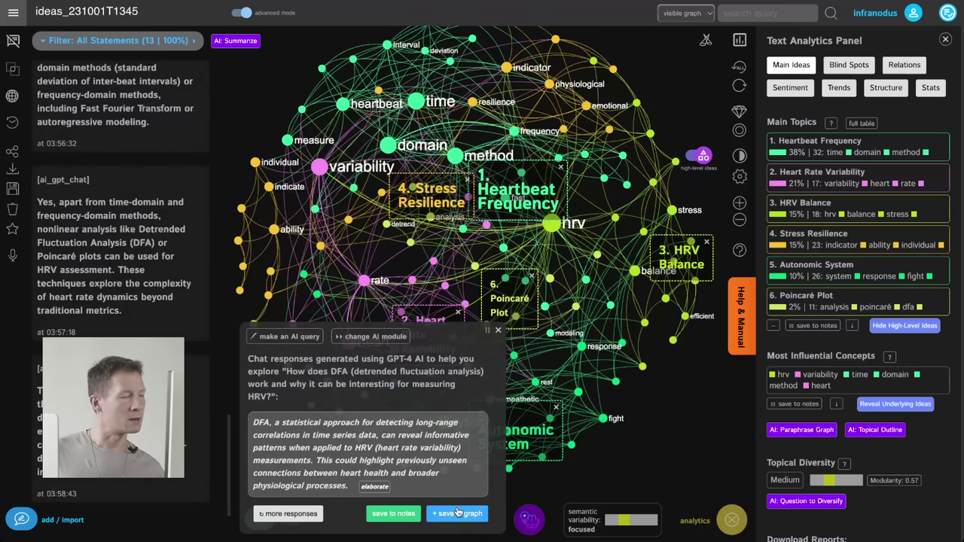
left_click(294, 514)
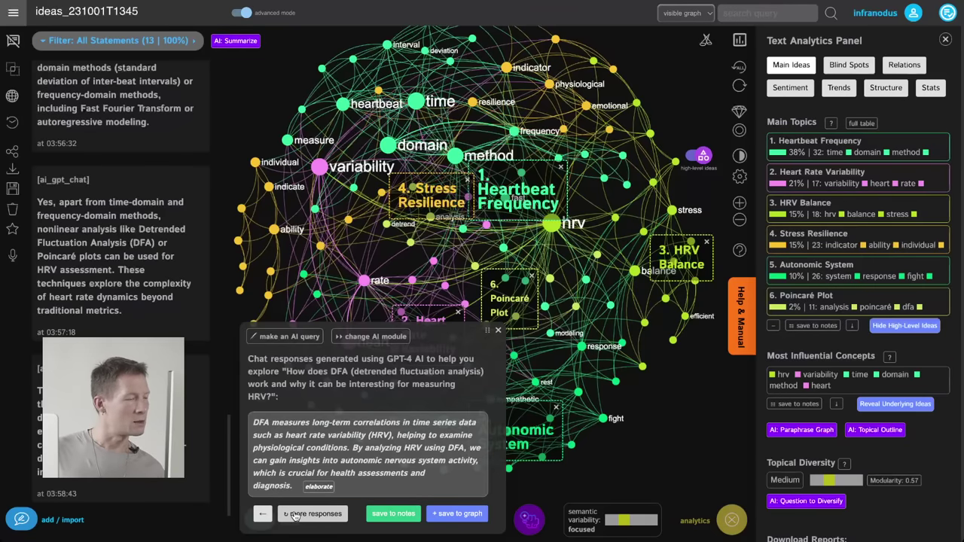
left_click(294, 513)
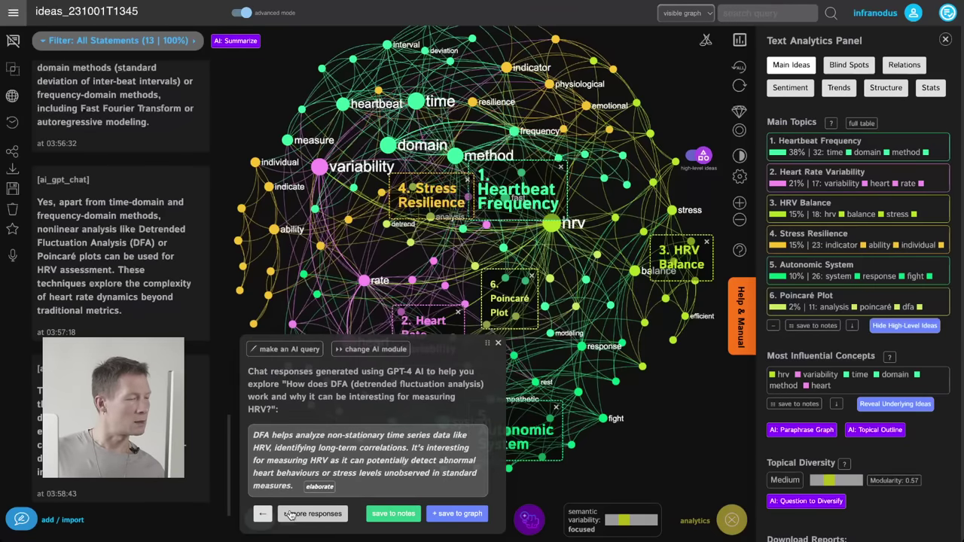
left_click(264, 514)
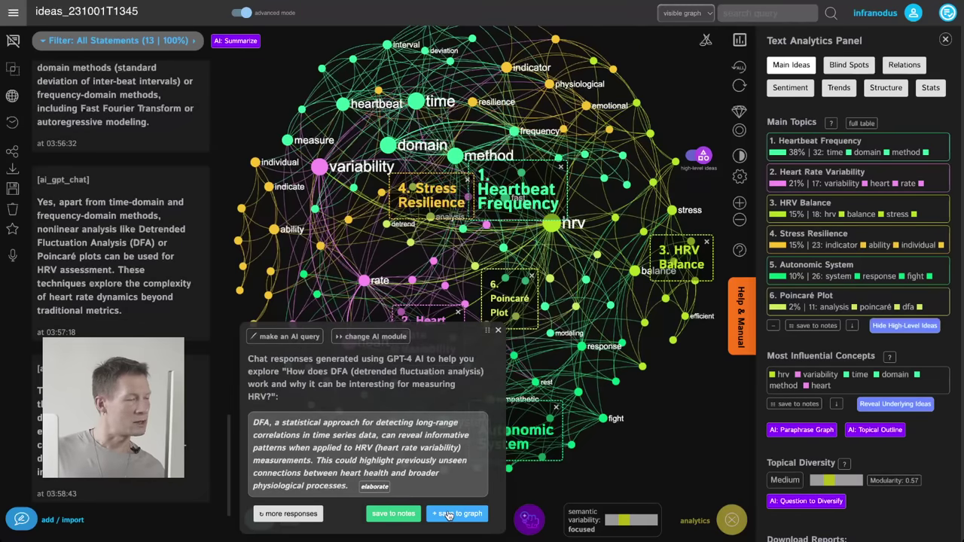
left_click(449, 515)
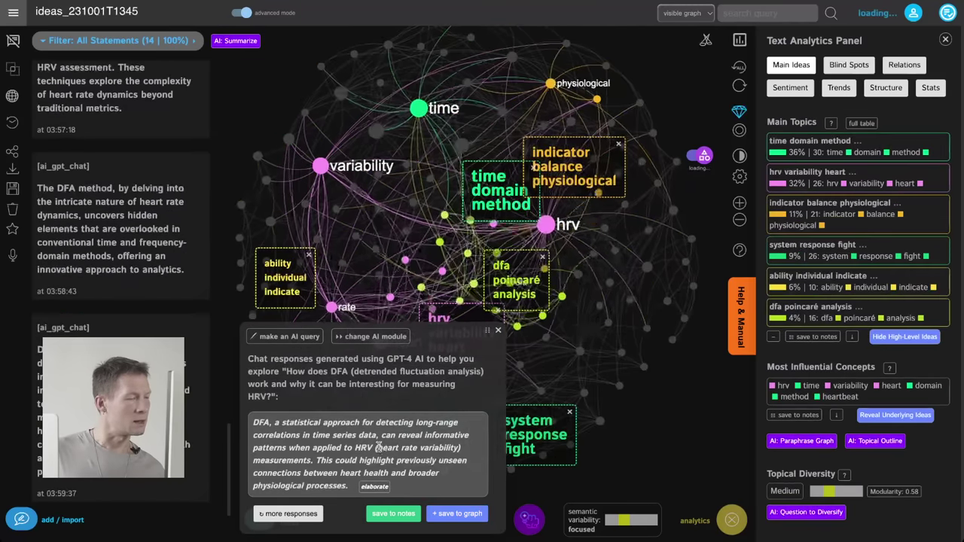
Cut the response to "DFA, a statistical approach for detecting long-range correlations in time series data," and generate an elaboration of it with GPT4 Chat
left_click_drag(253, 423, 351, 488)
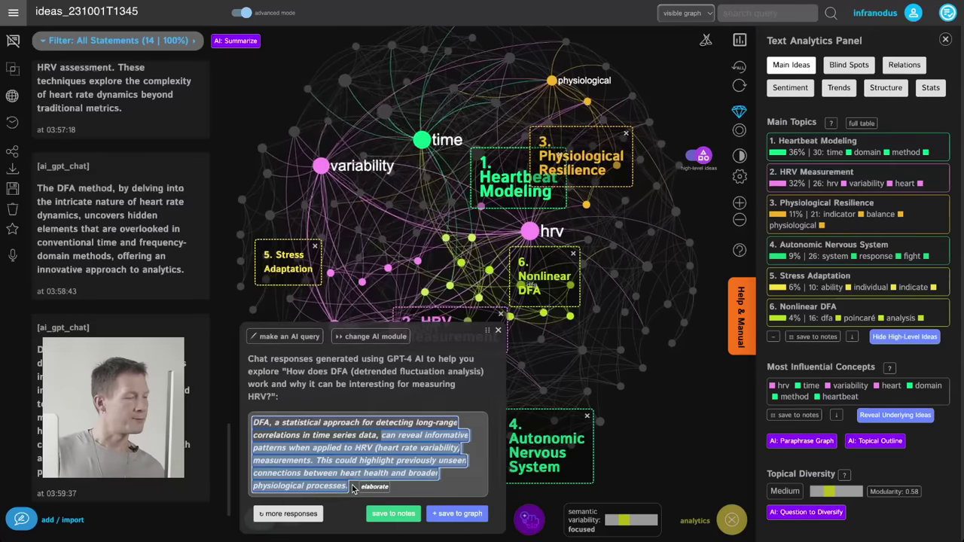
left_click(375, 486)
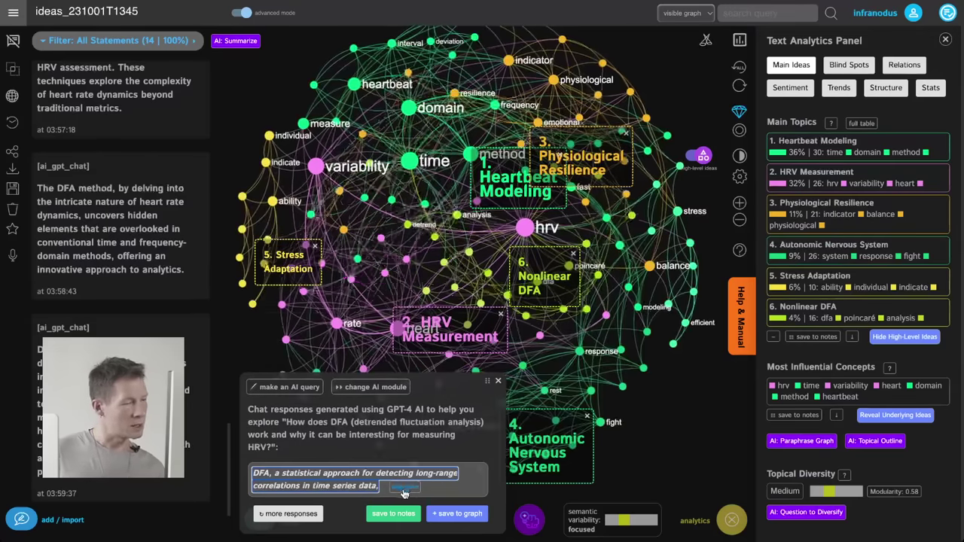
left_click(405, 490)
left_click(365, 488)
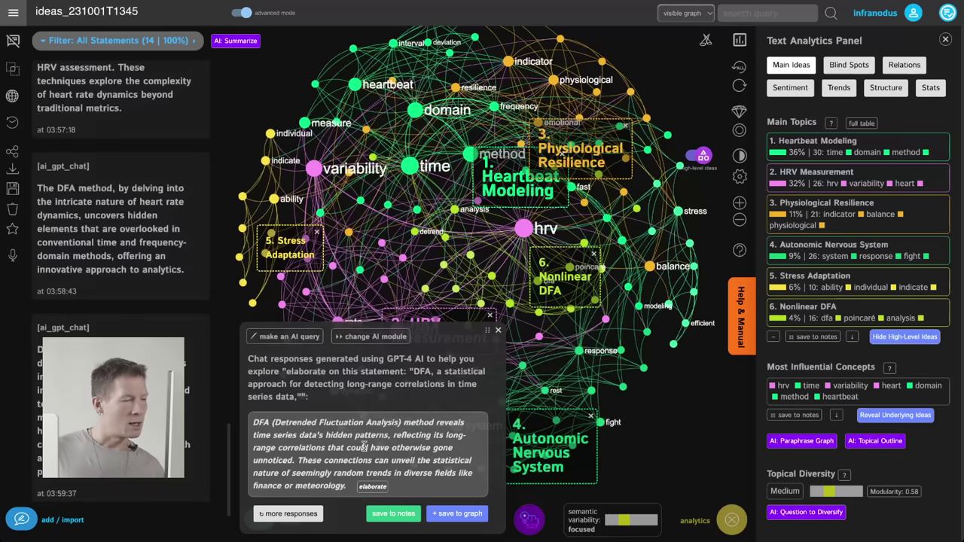
Review the elaboration on long-range correlations, request two alternative responses, and save the last one to the graph
triple_click(339, 468)
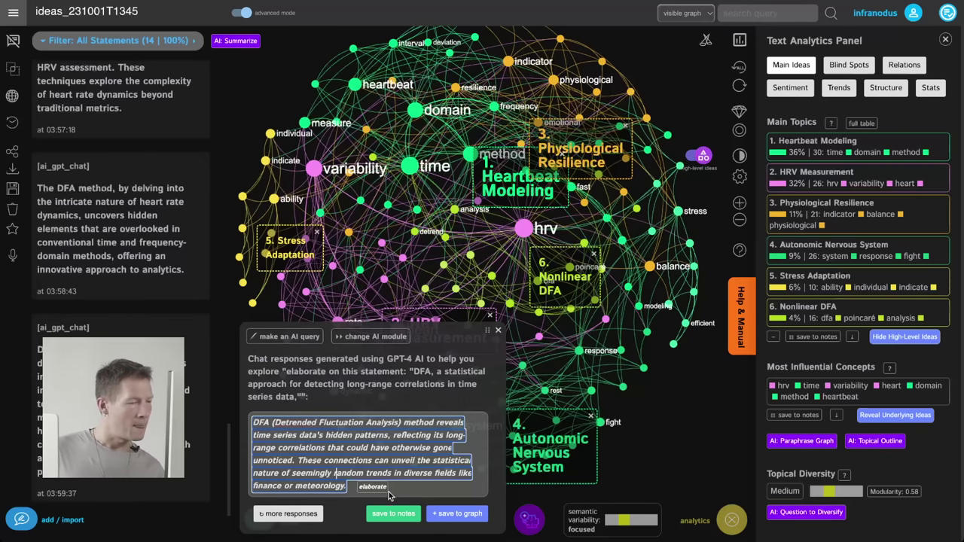
left_click(309, 515)
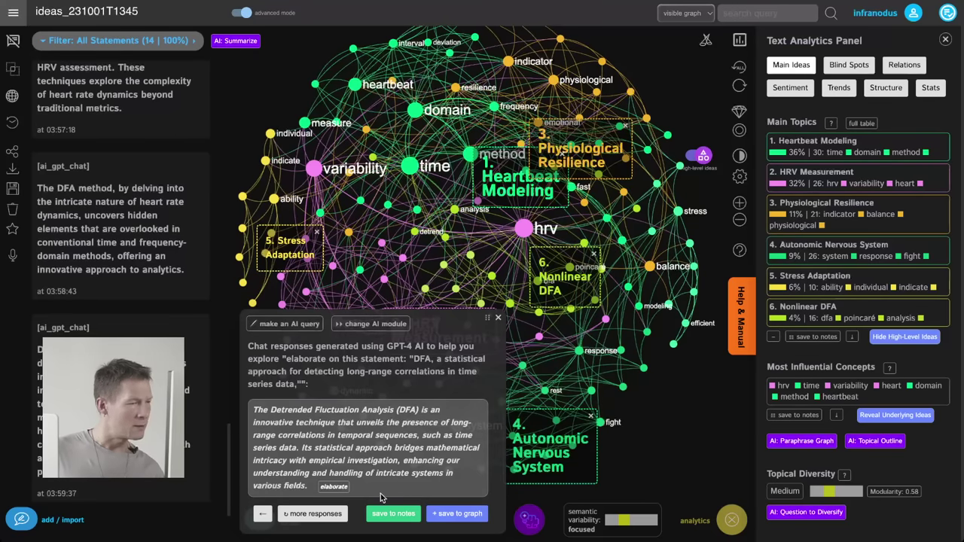
left_click(314, 514)
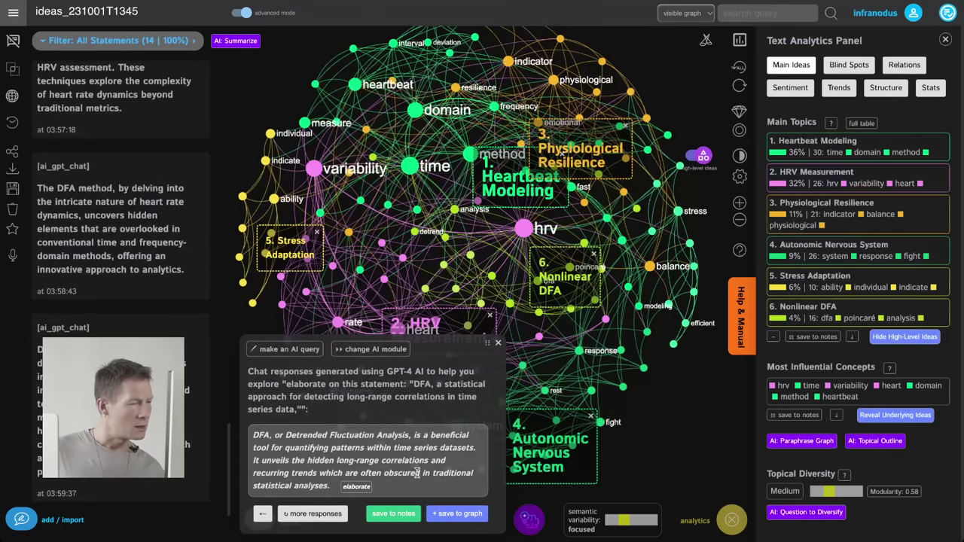
left_click(445, 517)
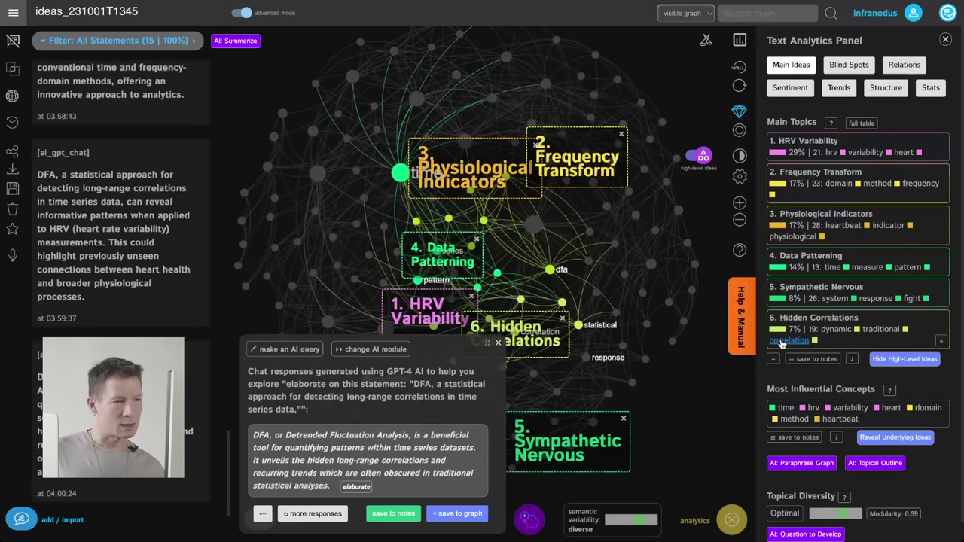
Close the AI responses, examine the statements and concepts behind the Hidden Correlations topic, and clear the topic filter
left_click(498, 342)
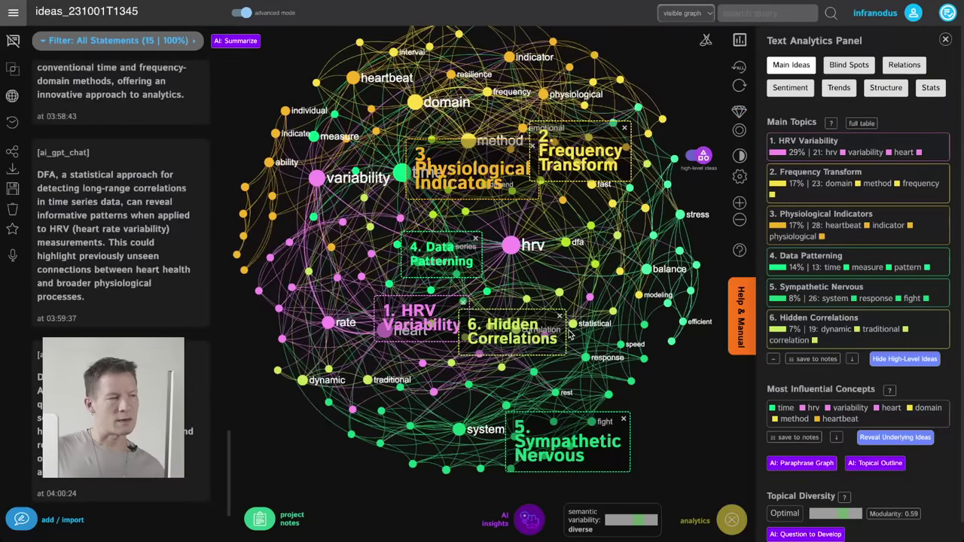
left_click(530, 341)
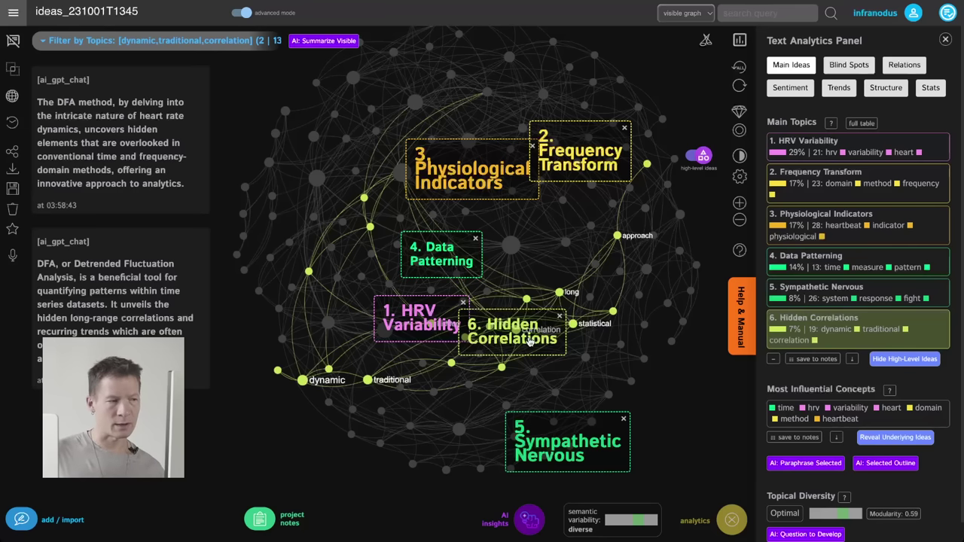
left_click(531, 340)
left_click(531, 341)
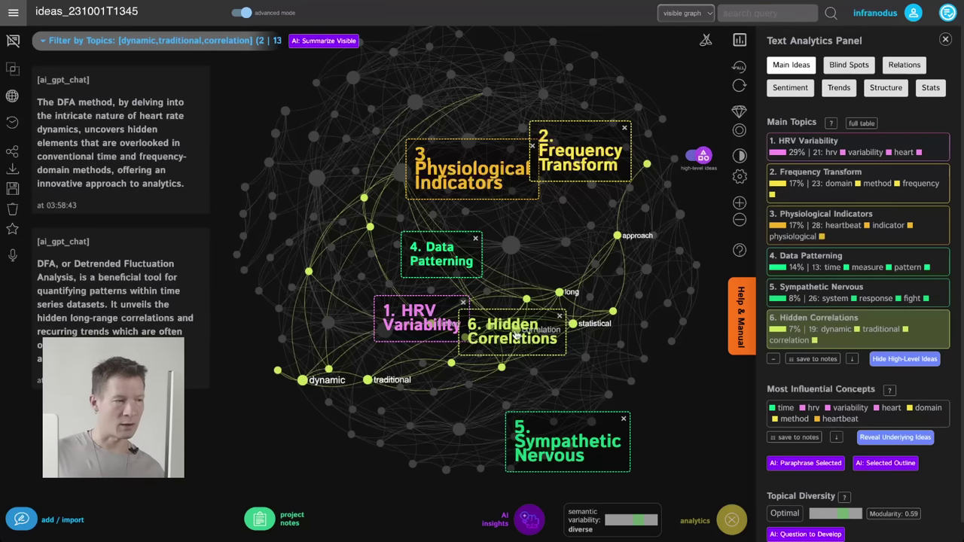
left_click(515, 337)
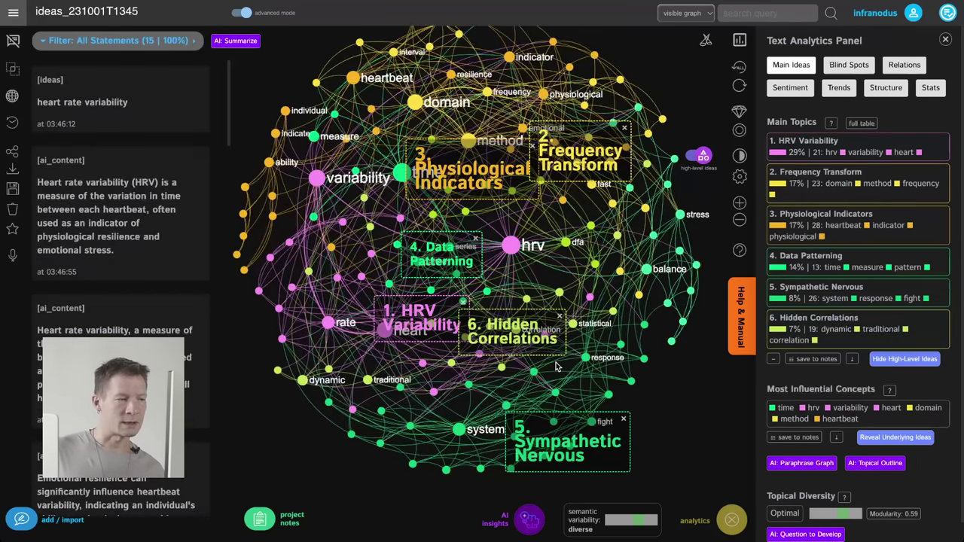
Switch the graph from high-level to low-level ideas and hide the "hrv" node
left_click_drag(550, 286, 518, 281)
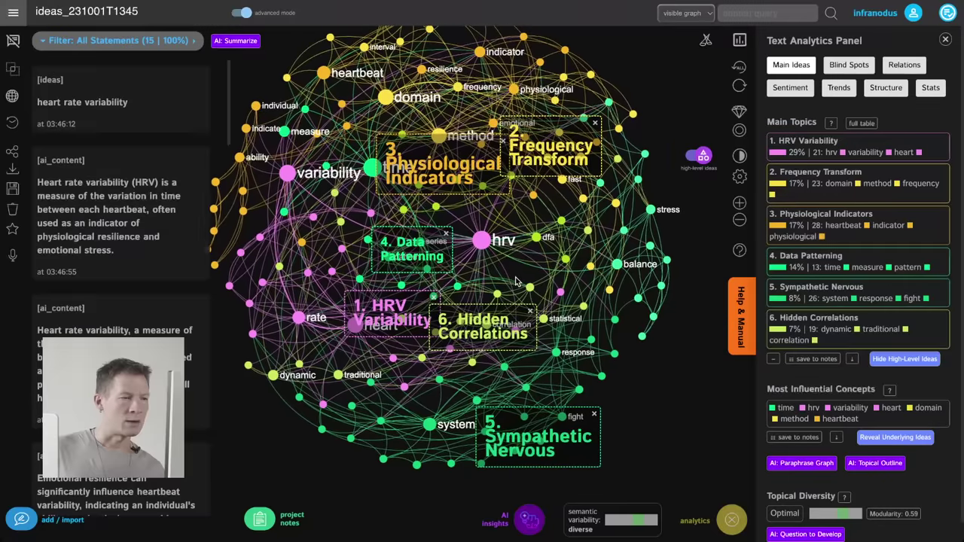
left_click(701, 155)
left_click(482, 241)
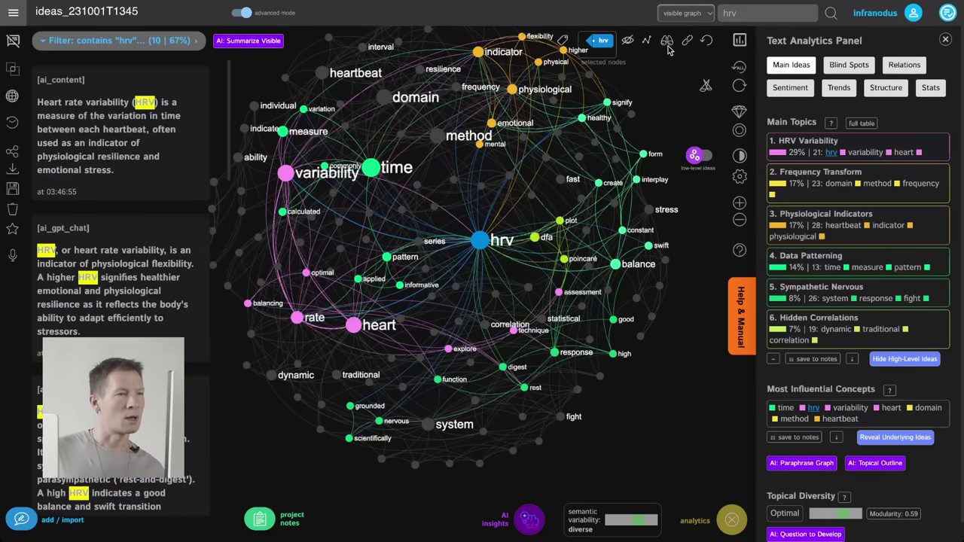
left_click(631, 45)
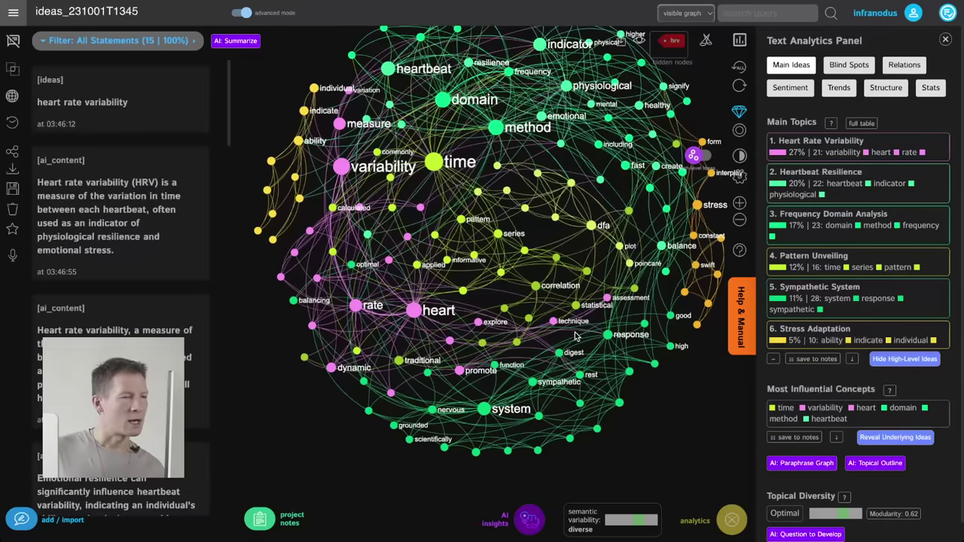
Hide the "time", "heart", "rate" and "variability" nodes from the graph
left_click(435, 164)
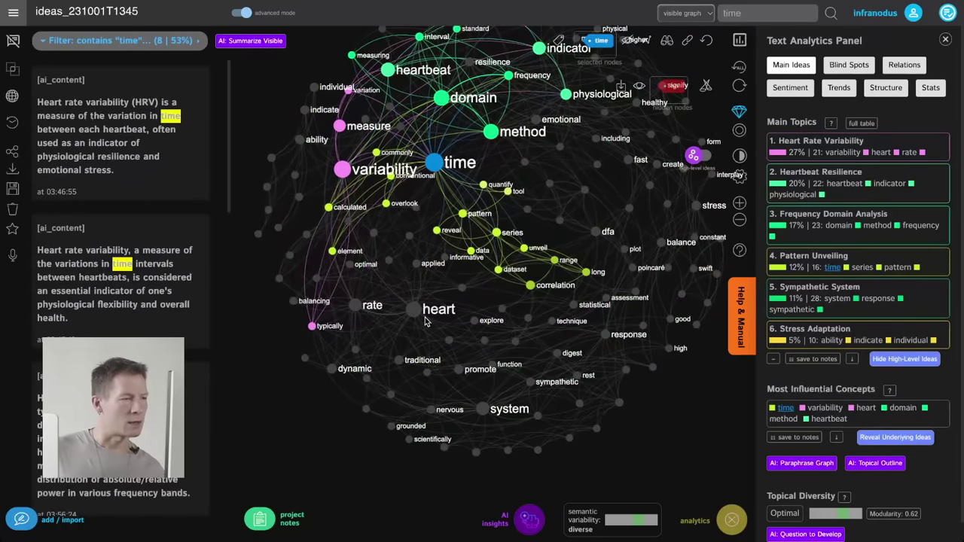
left_click(414, 310)
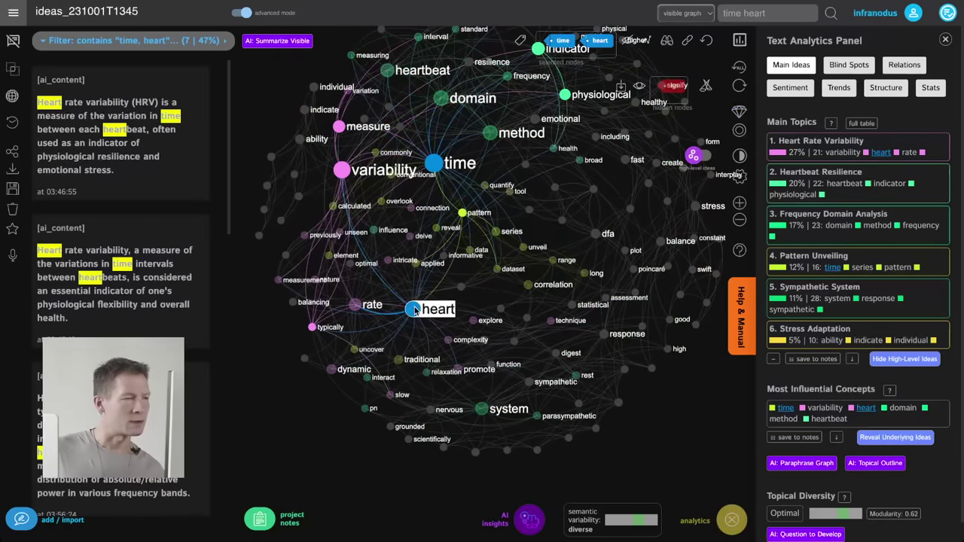
left_click(628, 42)
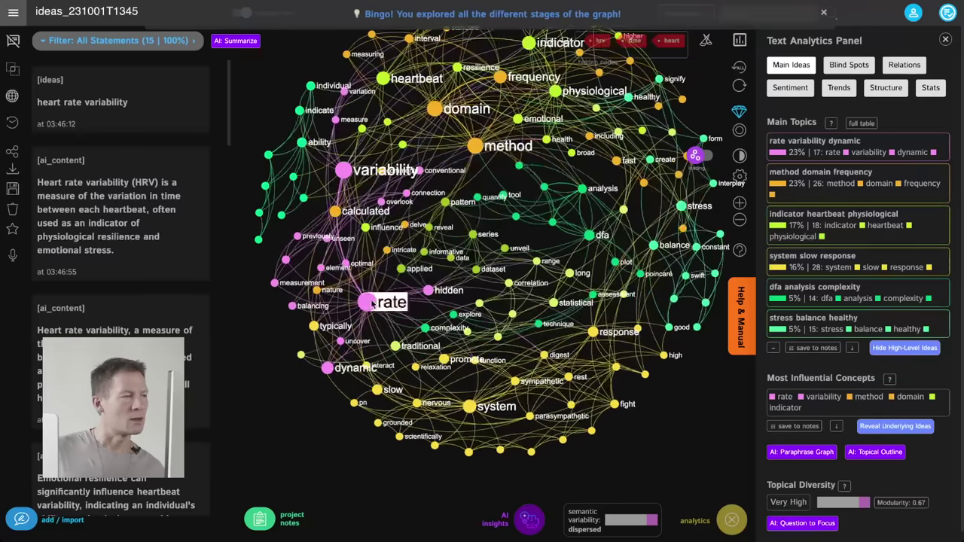
left_click(344, 170)
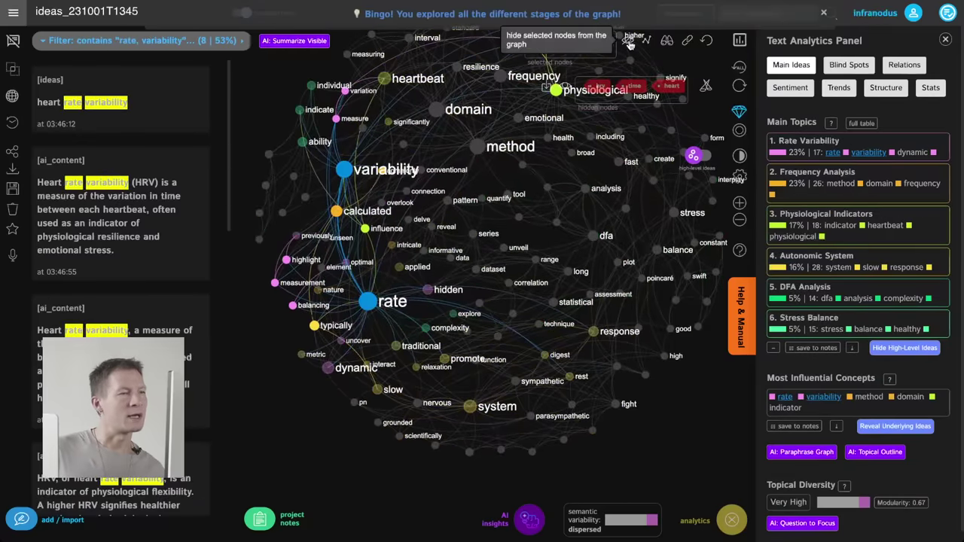
left_click(545, 86)
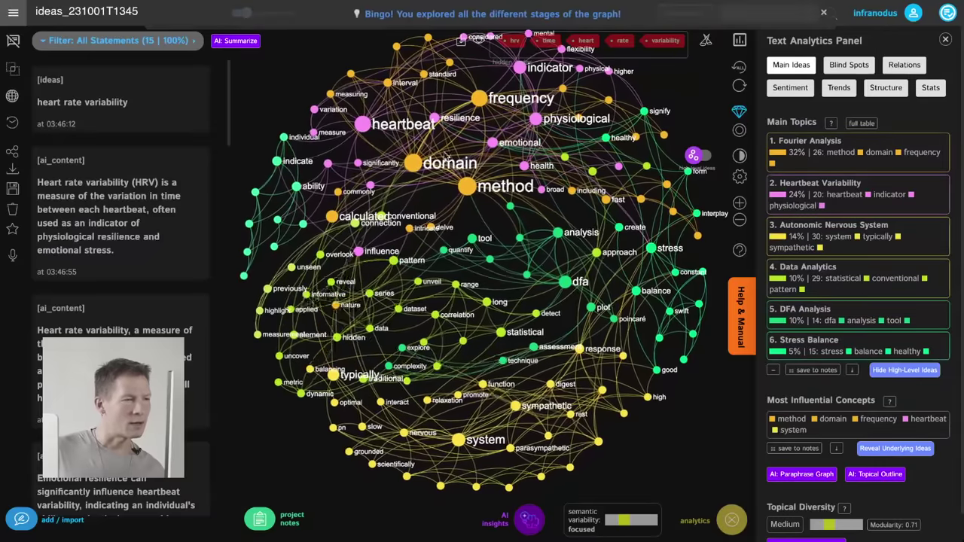
Hide the "domain", "method" and "frequency" nodes from the graph
left_click(413, 164)
left_click(468, 184)
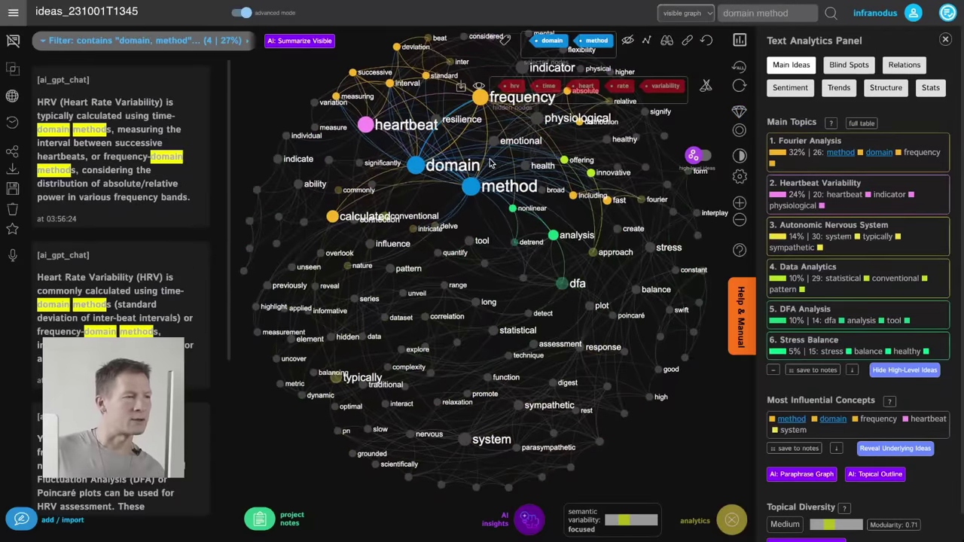
left_click(523, 137)
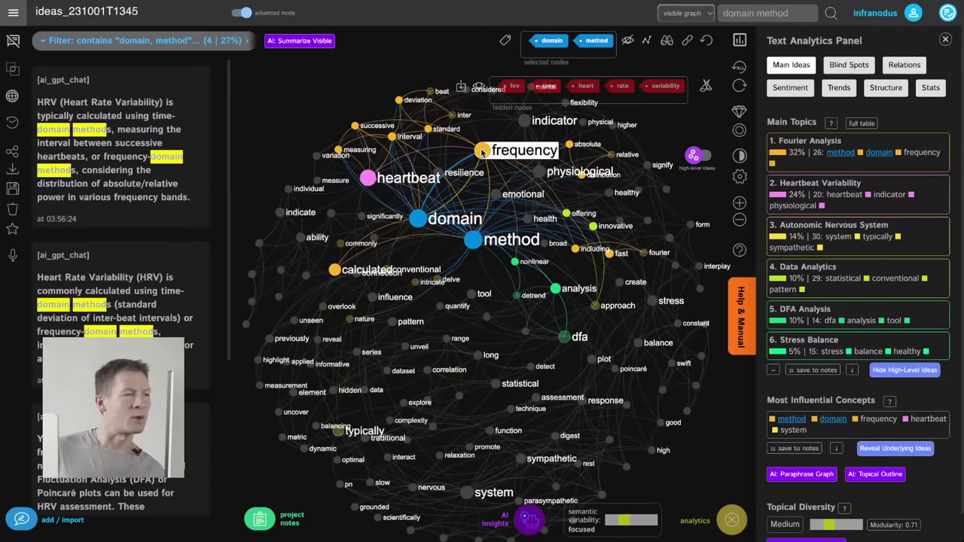
left_click(628, 43)
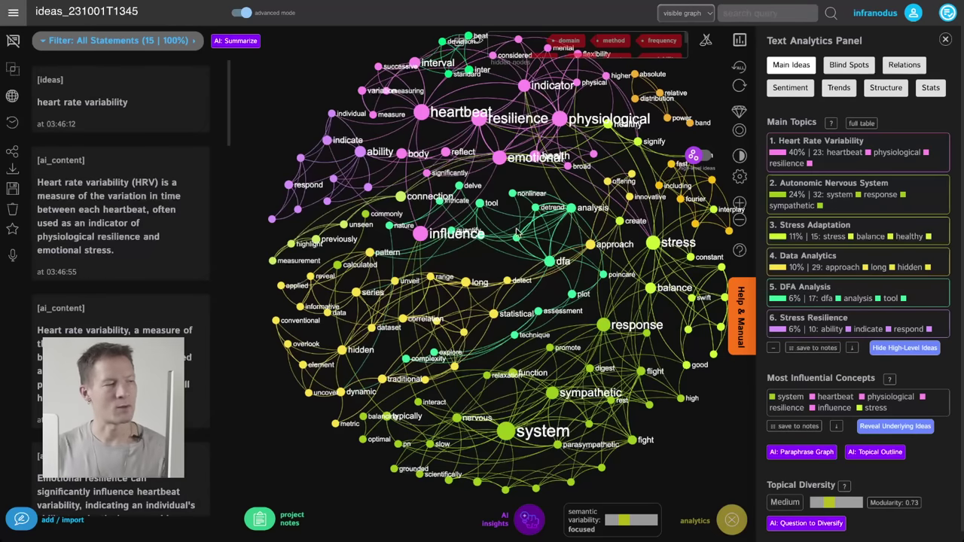
Compare the graph's high-level and low-level ideas, and examine the Heart Rate Variability topic's statements before clearing its filter
left_click(703, 163)
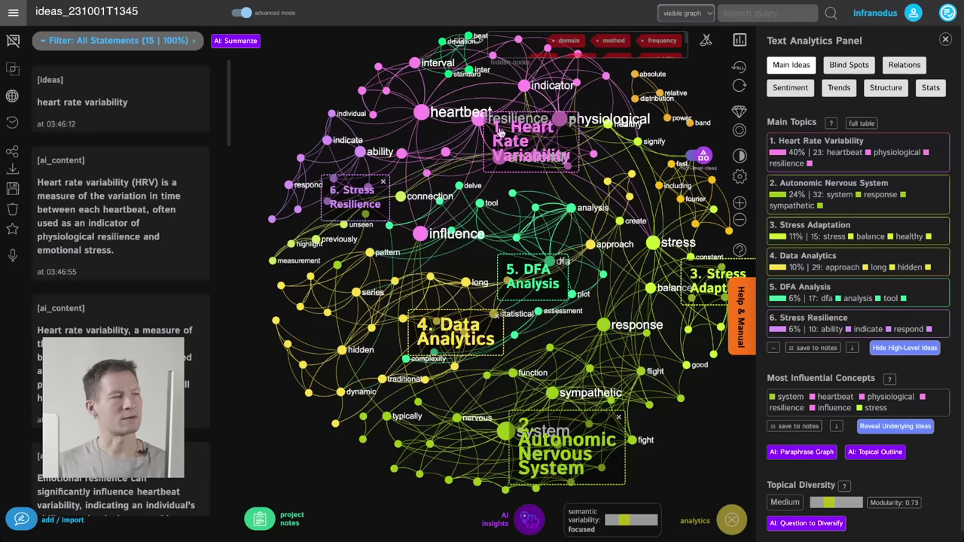
left_click(698, 166)
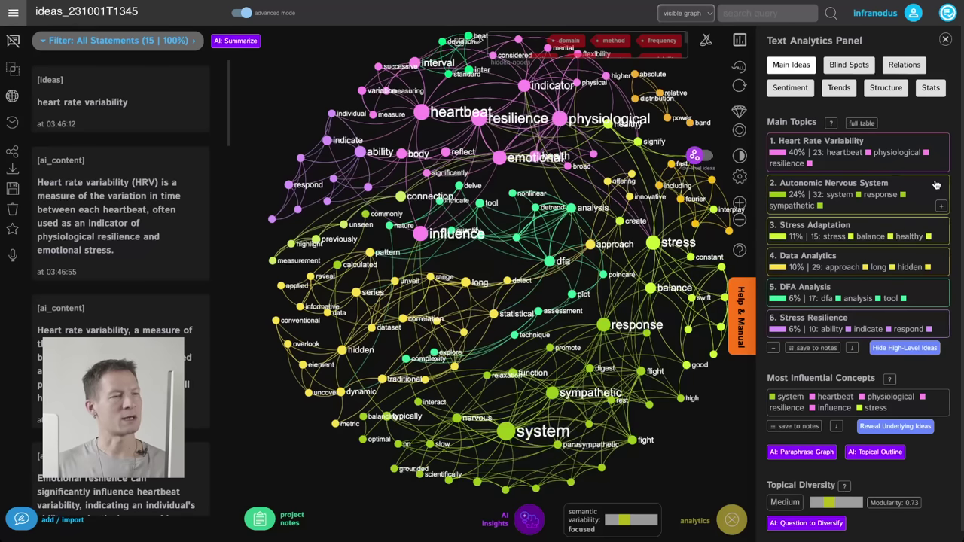
left_click(850, 170)
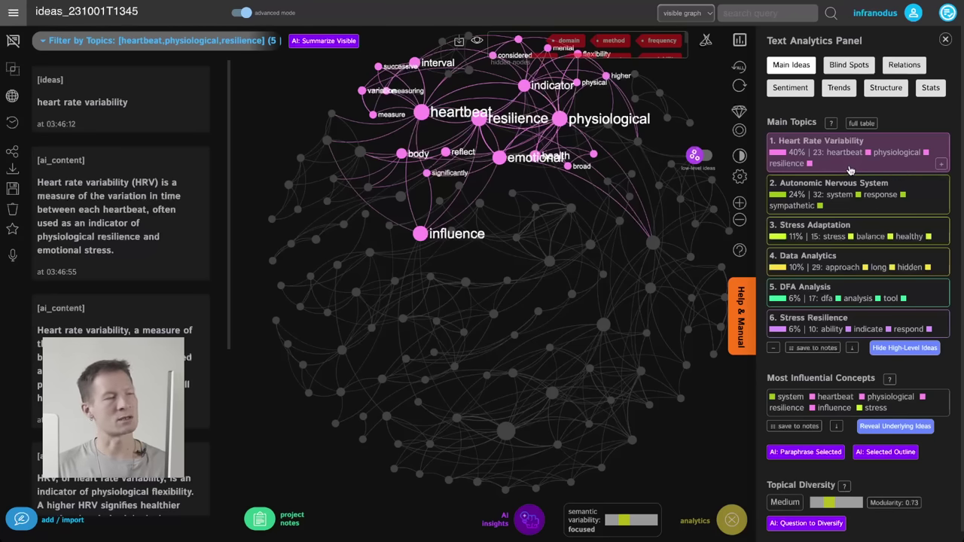
left_click(850, 171)
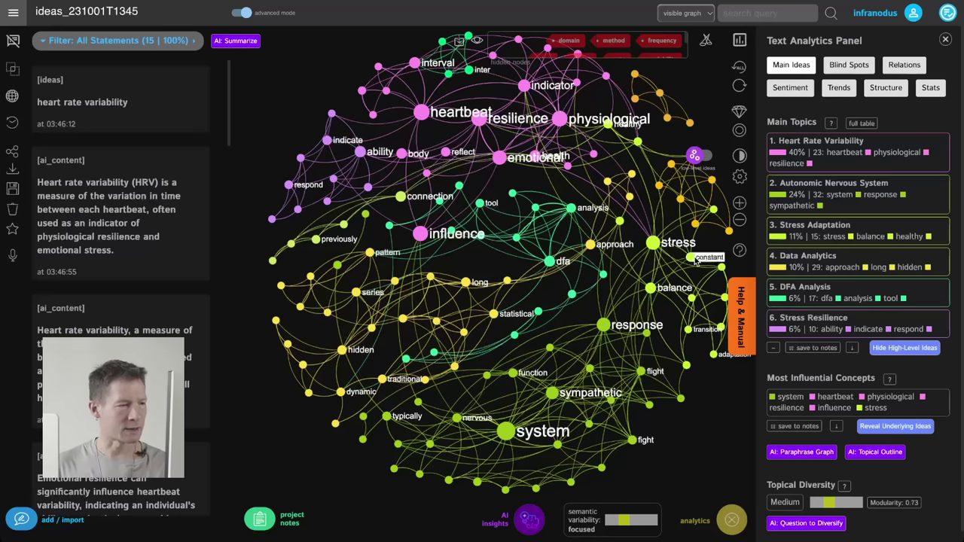
Highlight the blind spots in the network and cycle through the gaps to the one between Autonomic Nervous System and Heart Rate Variability
left_click(849, 66)
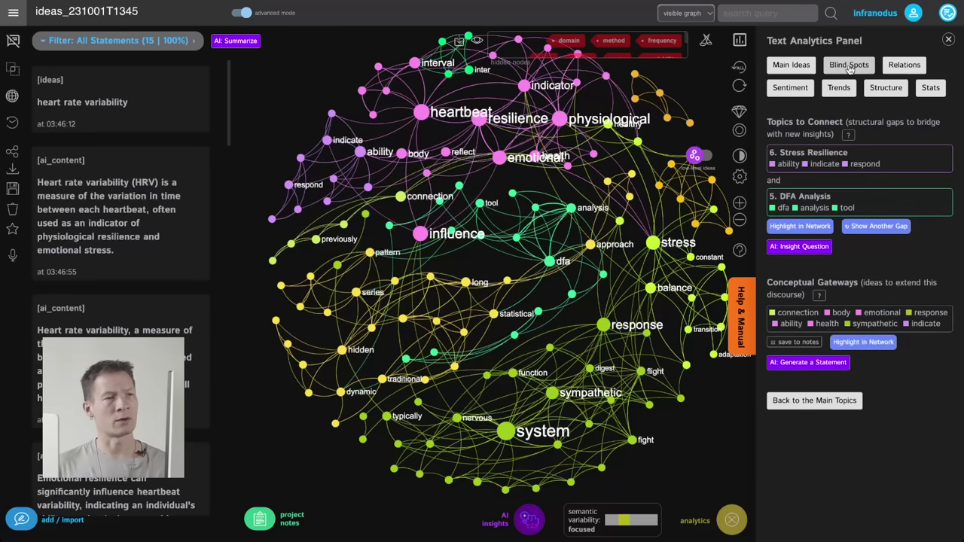
left_click(805, 227)
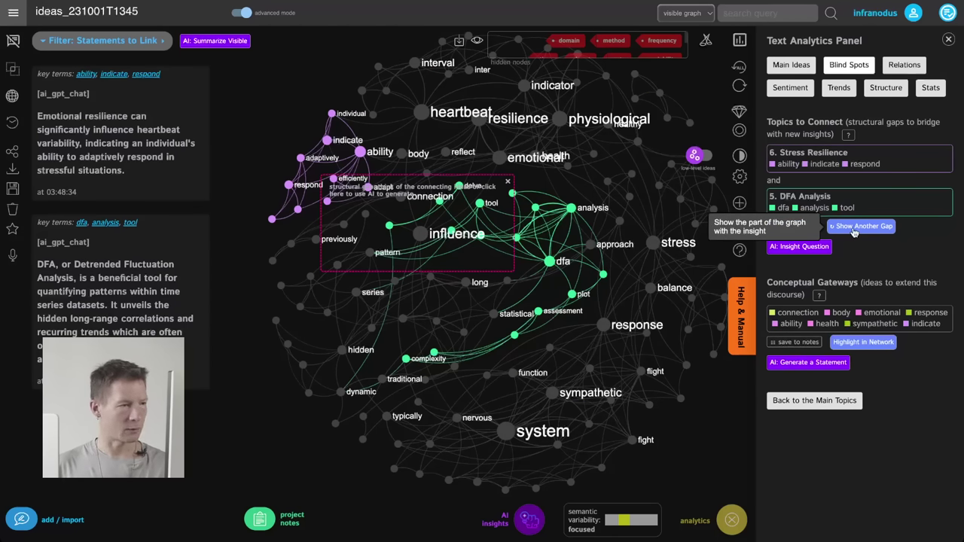
left_click(854, 228)
left_click(854, 228)
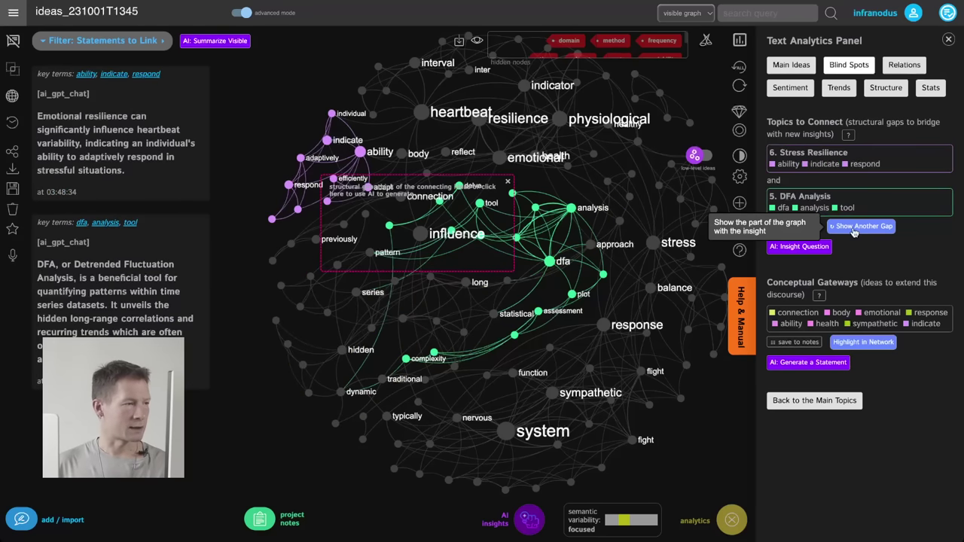
left_click(854, 227)
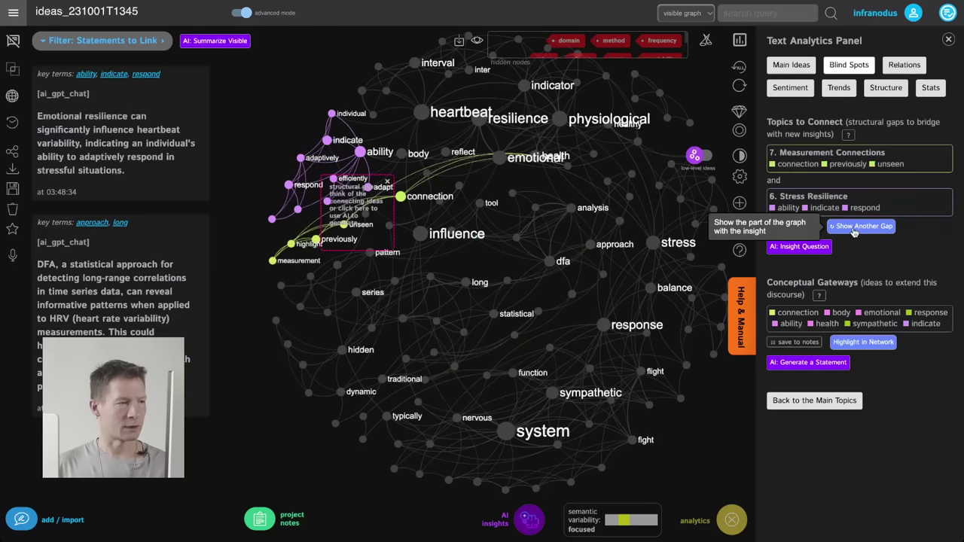
left_click(854, 227)
left_click(854, 227)
left_click(854, 228)
left_click(854, 227)
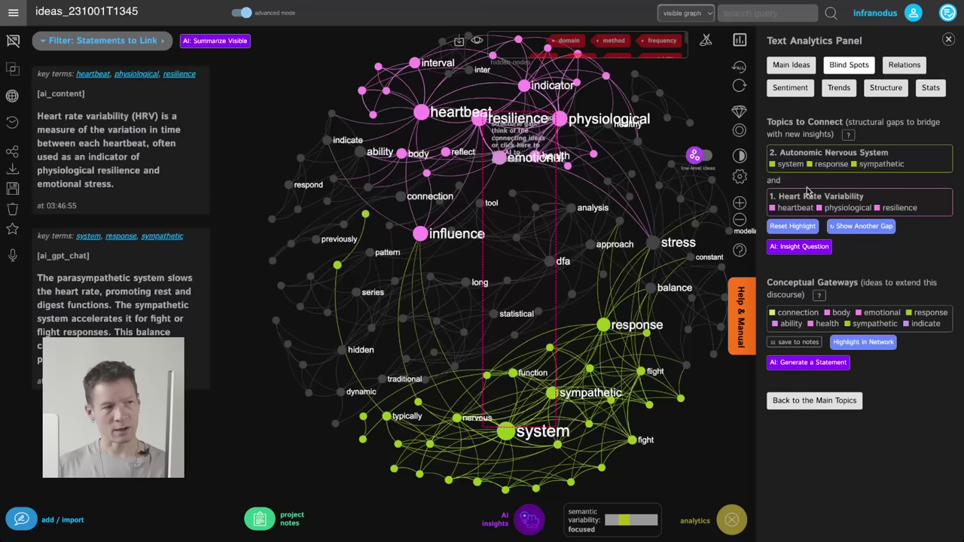
Generate an AI insight question bridging Autonomic Nervous System and Heart Rate Variability, save it to the project notes, and close both windows
left_click(802, 247)
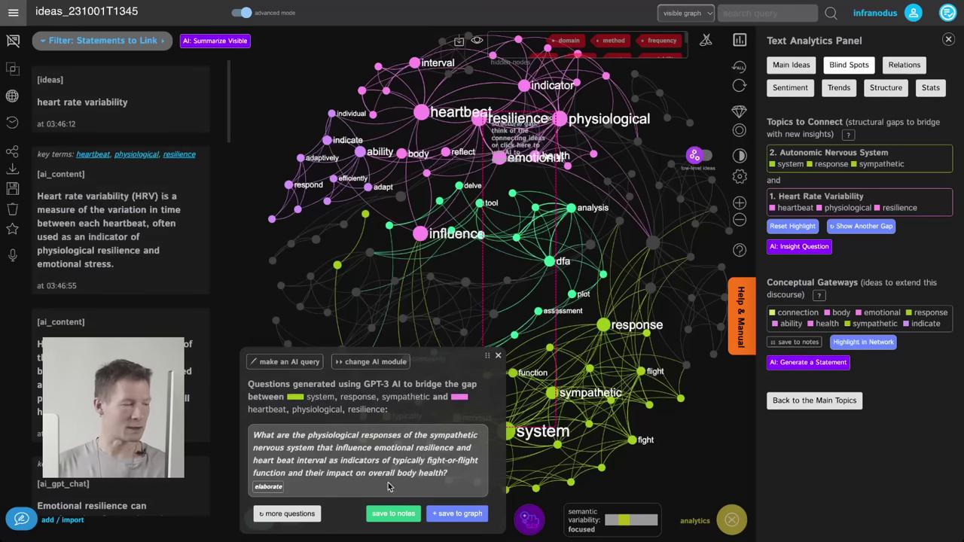
left_click(302, 473)
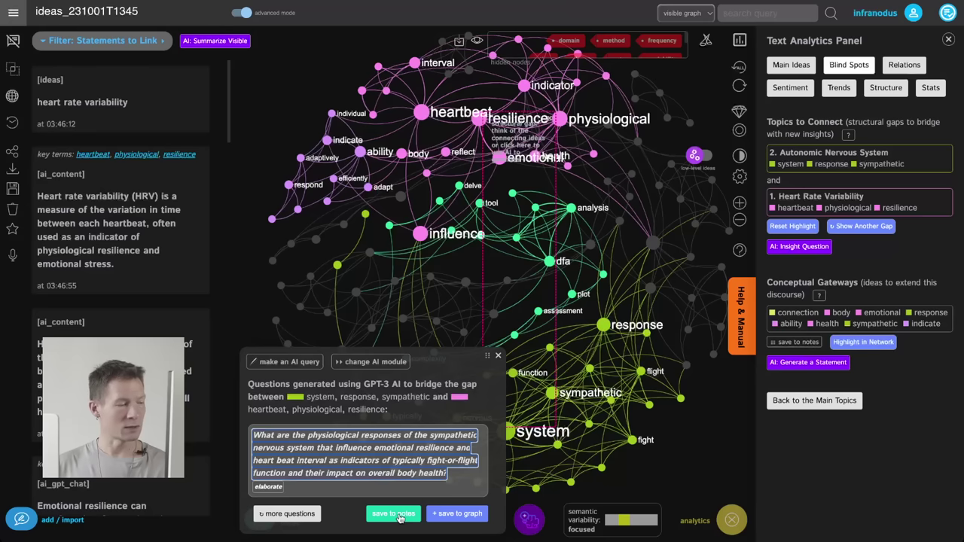
left_click(395, 514)
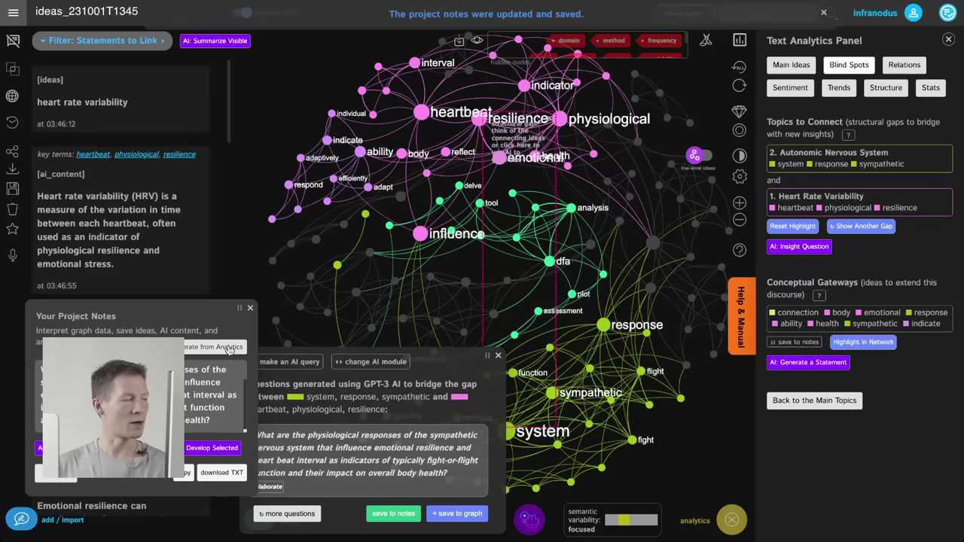
left_click(250, 308)
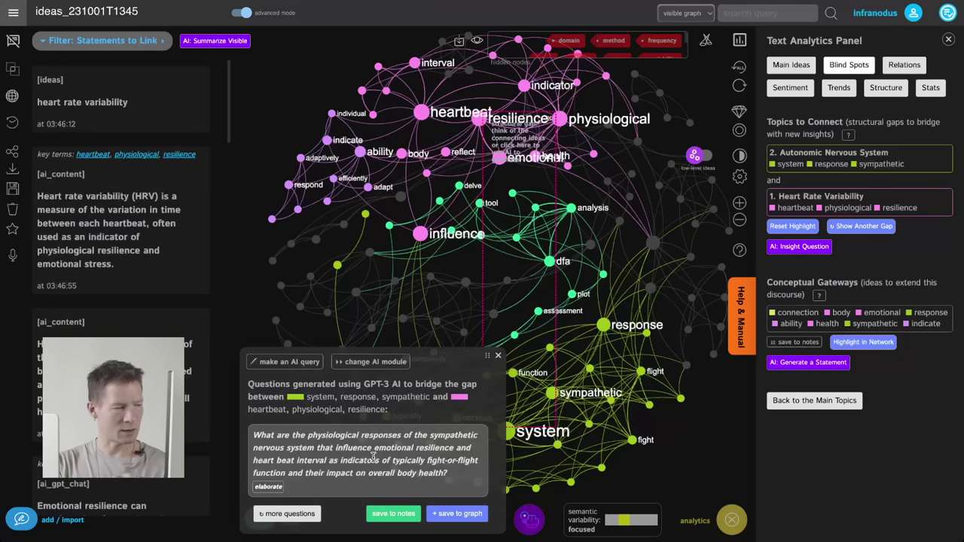
left_click(498, 358)
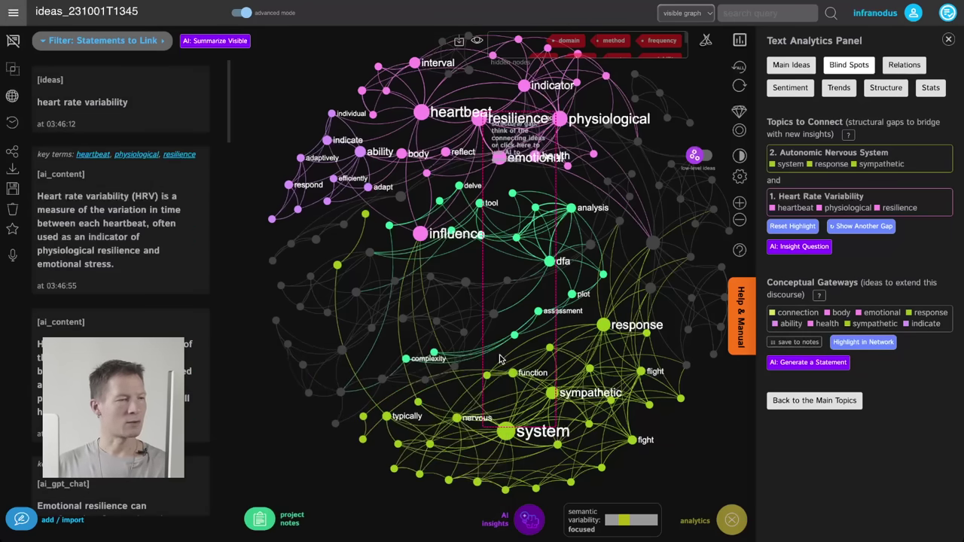
Switch the graph to high-level ideas and advance to the gap between Data Analytics and Stress Adaptation
left_click(853, 229)
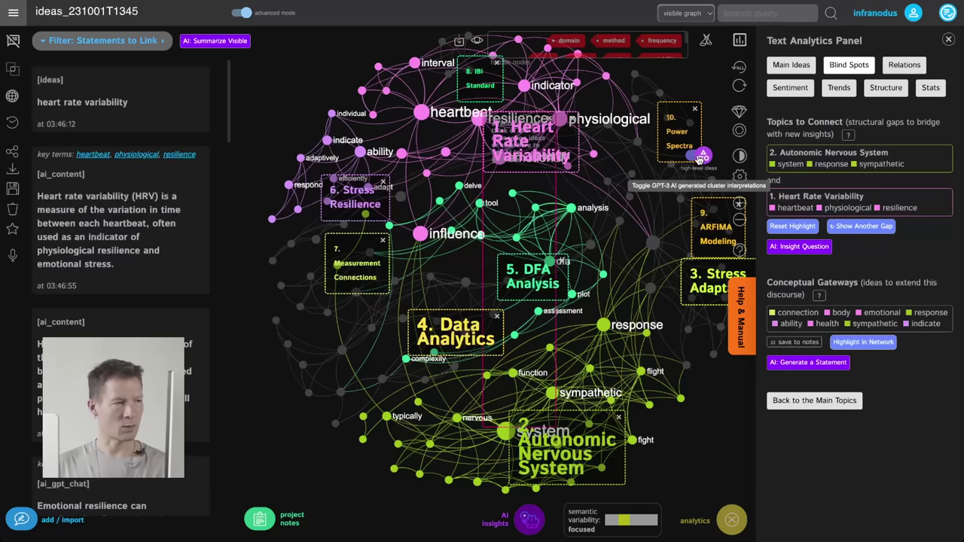
left_click(852, 227)
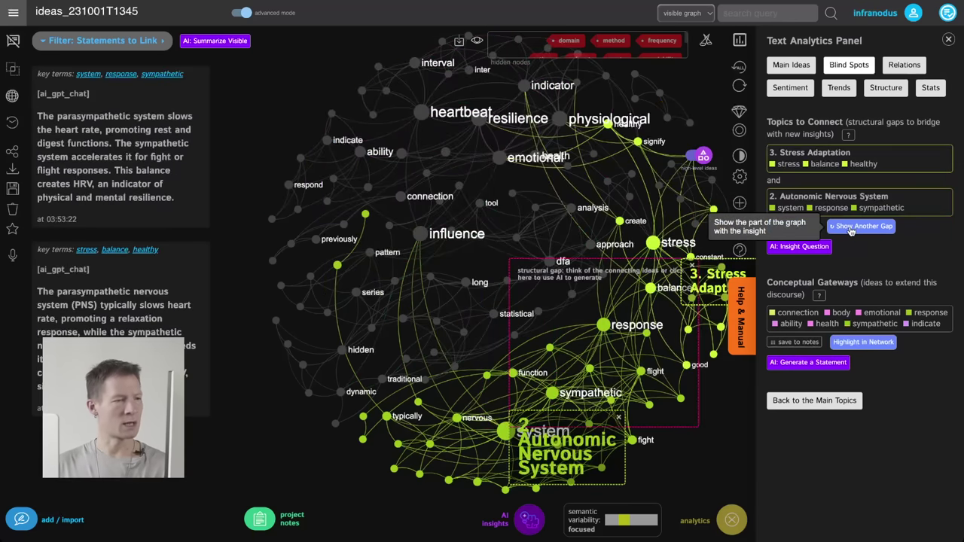
left_click(851, 230)
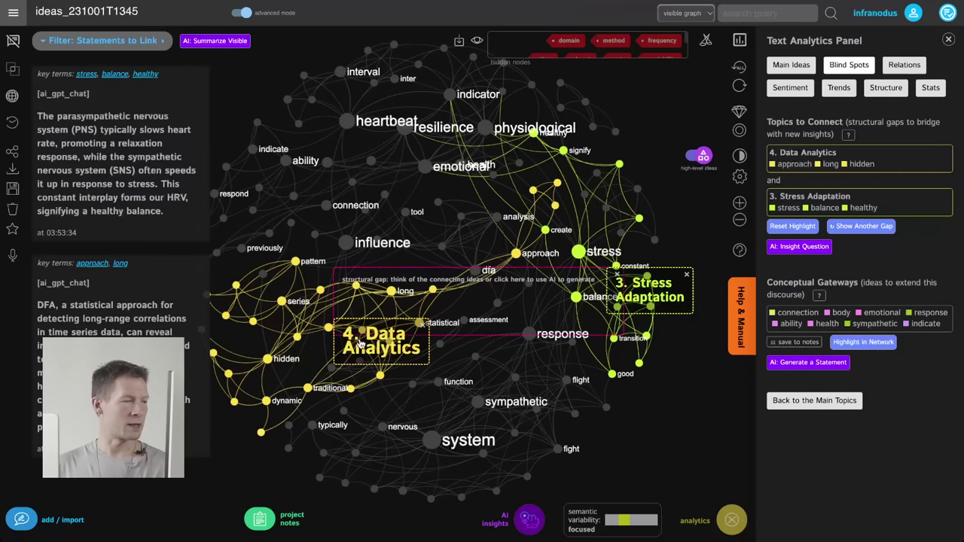
Generate an AI insight question bridging Data Analytics and Stress Adaptation, request two alternatives, and save the last one to the project notes
left_click(807, 249)
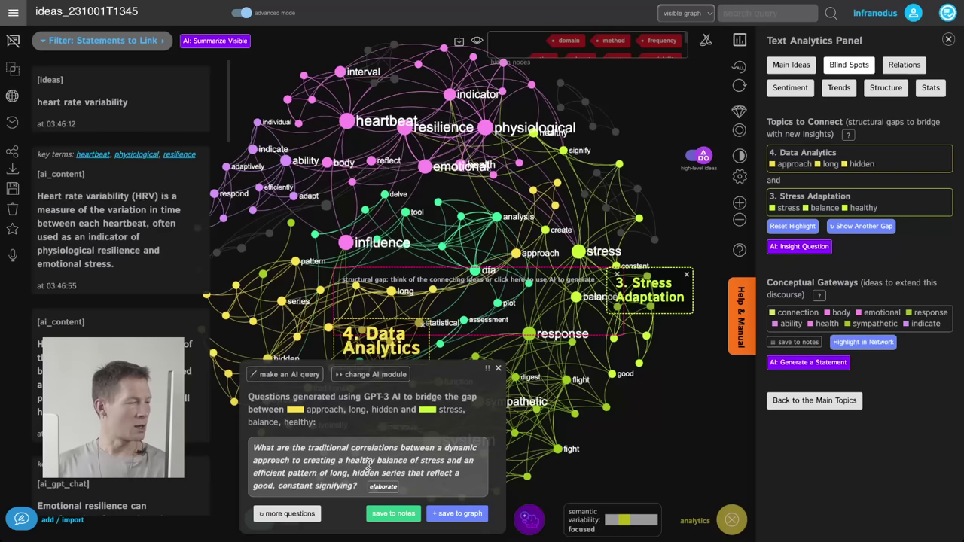
left_click(293, 514)
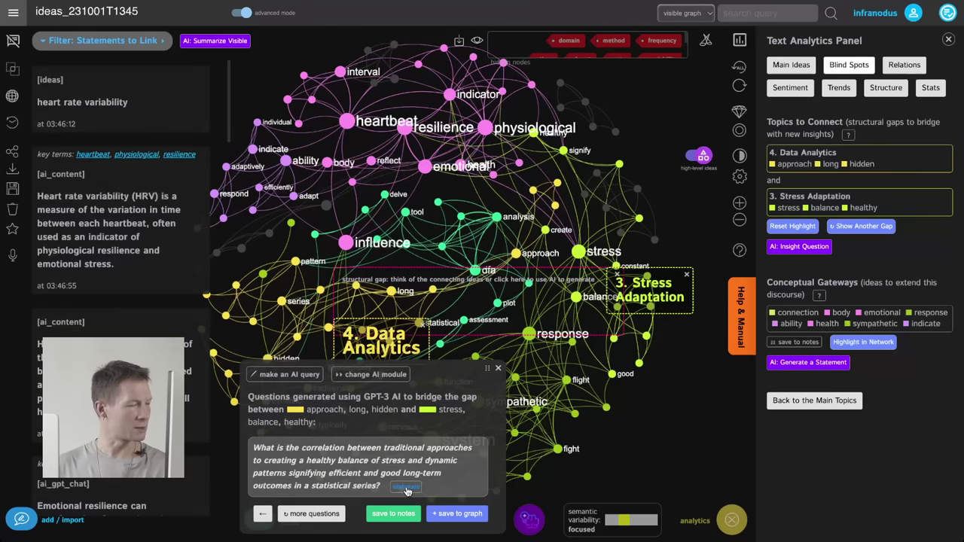
left_click(320, 515)
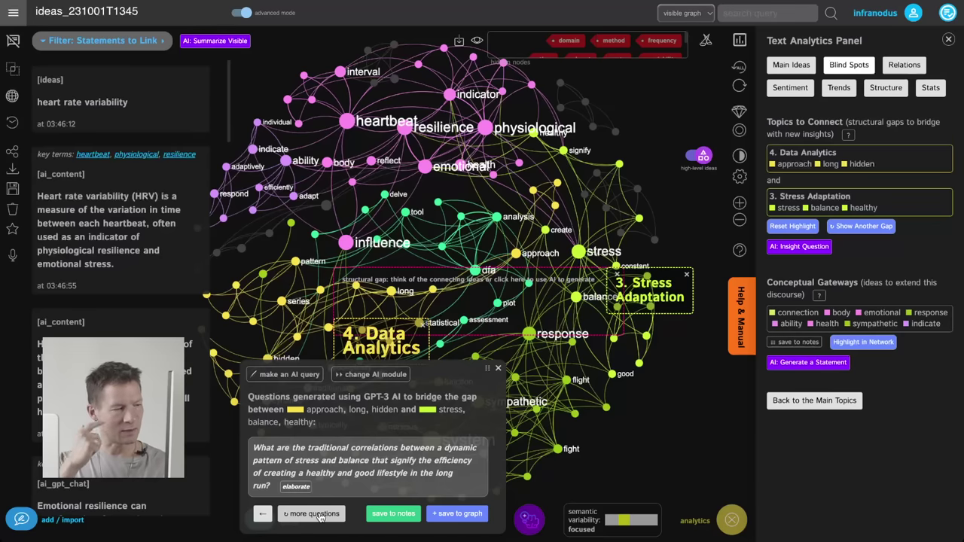
triple_click(302, 460)
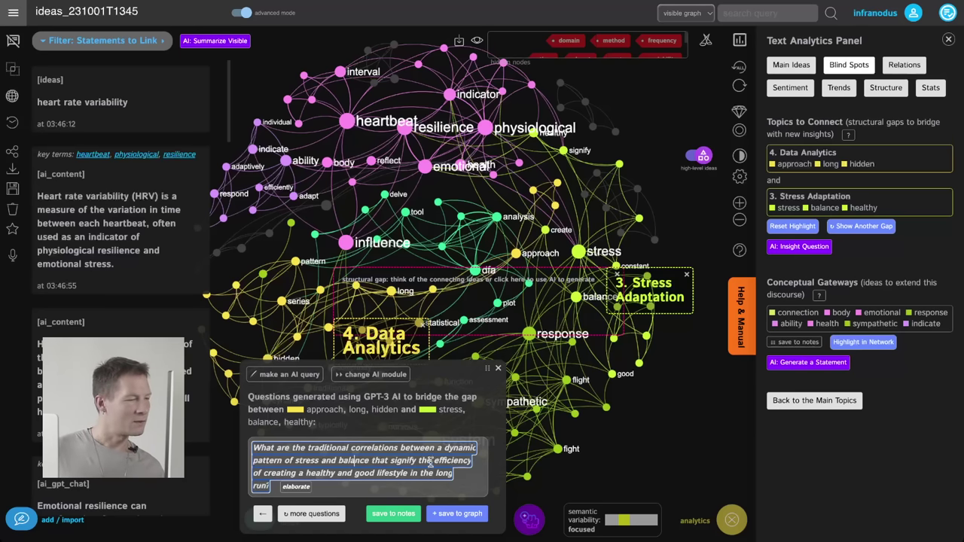
left_click(390, 515)
Elaborate on the stress and balance question with GPT4 Chat, and save the response to both the graph and the project notes
left_click(296, 487)
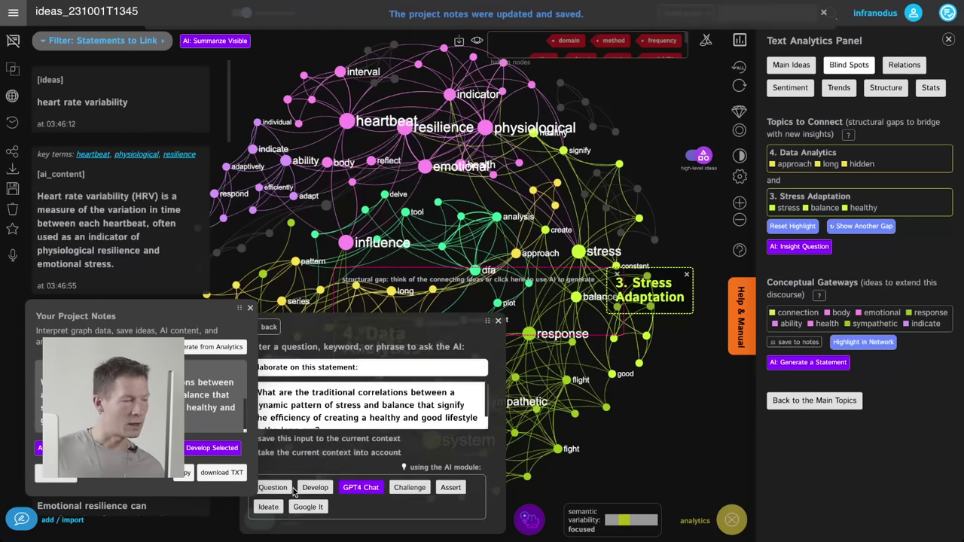
left_click(361, 487)
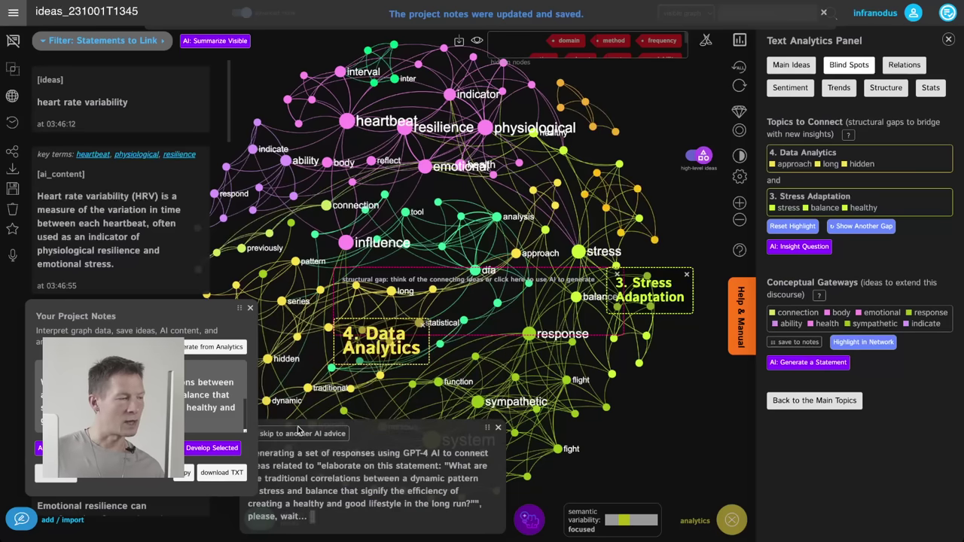
left_click(248, 309)
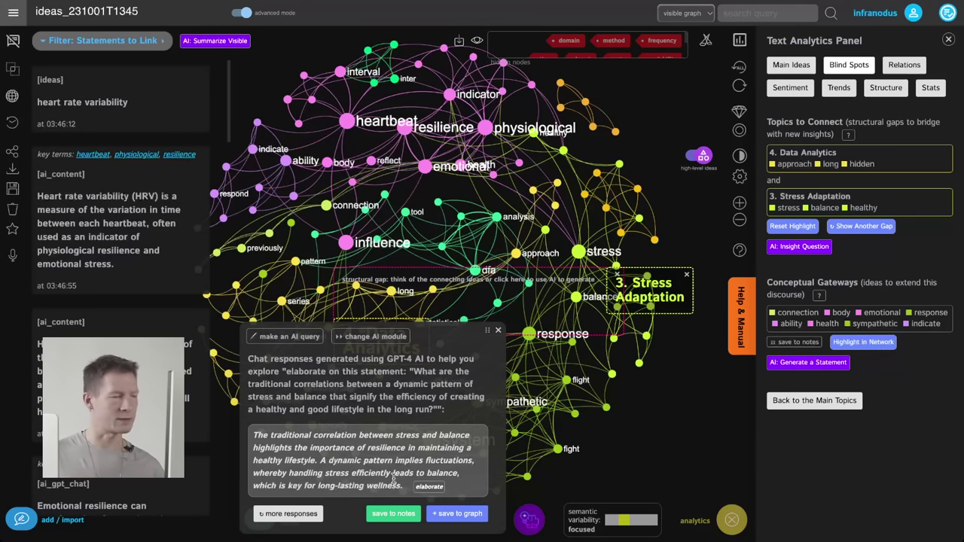
left_click(460, 514)
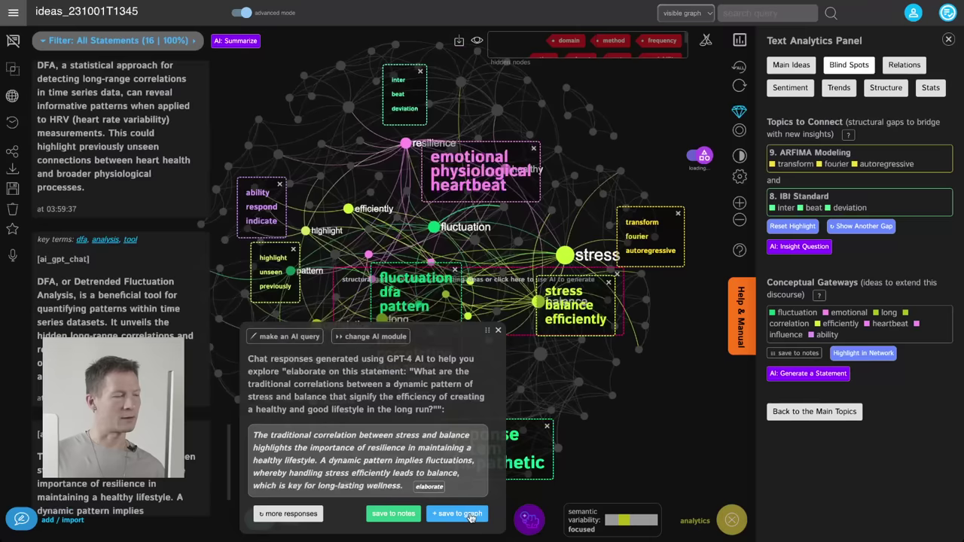
left_click(417, 513)
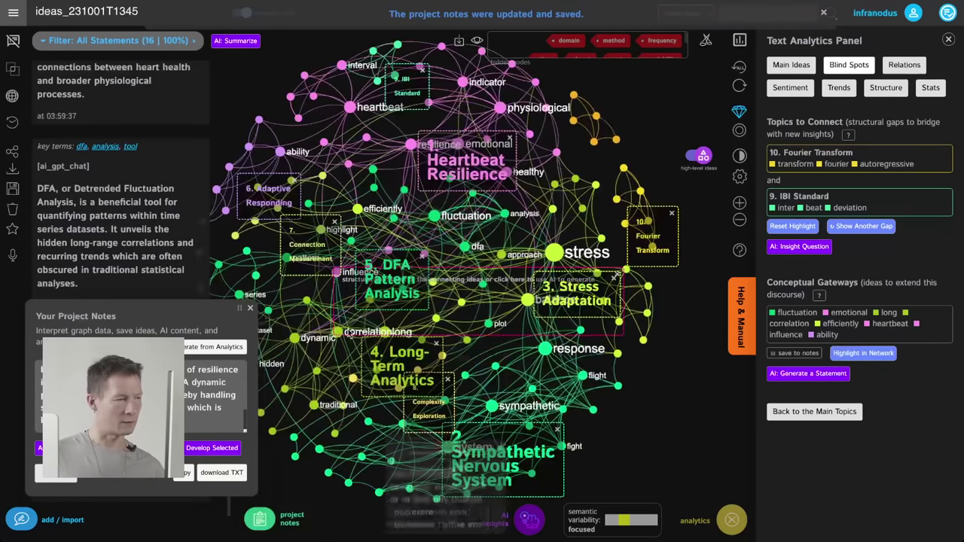
left_click(250, 309)
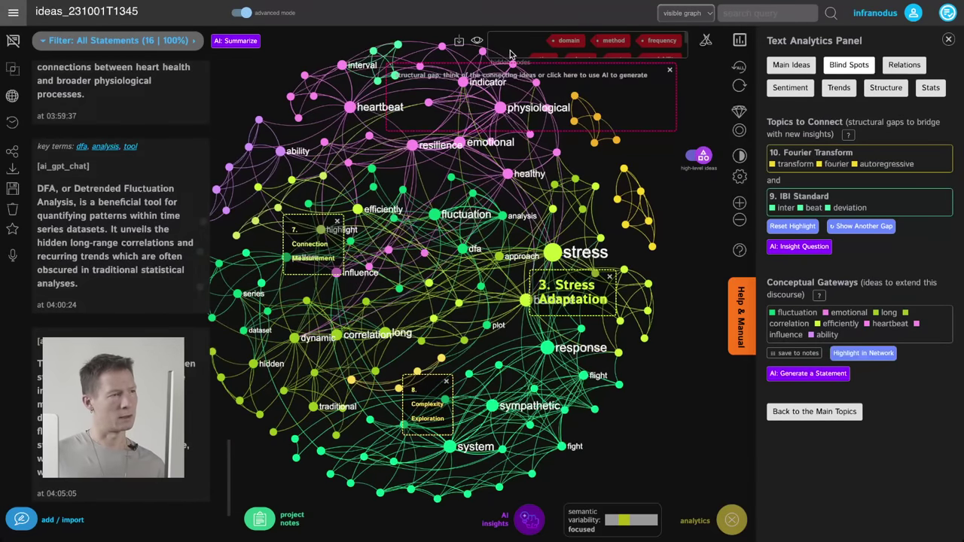
Bring the hidden concepts back into the graph and reset the structural gap highlight
left_click(476, 42)
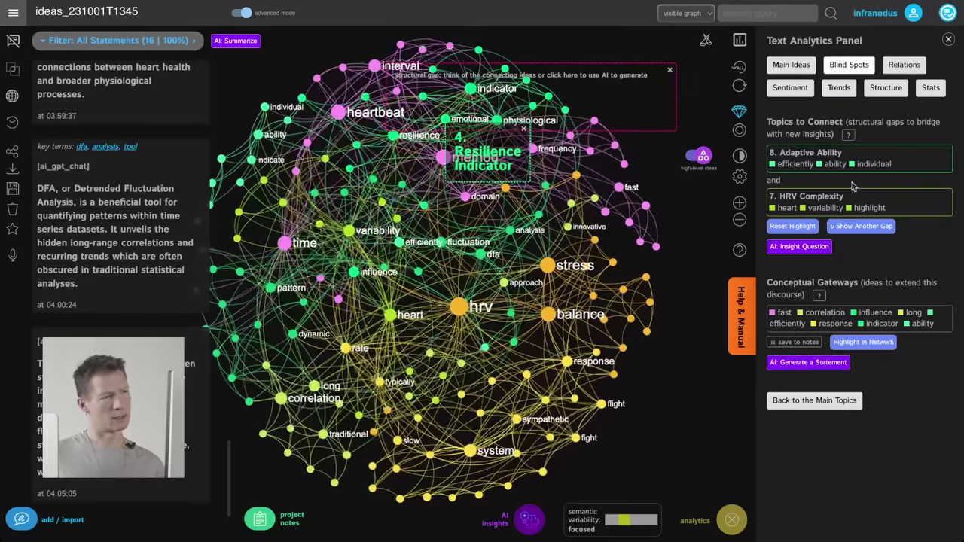
left_click(788, 227)
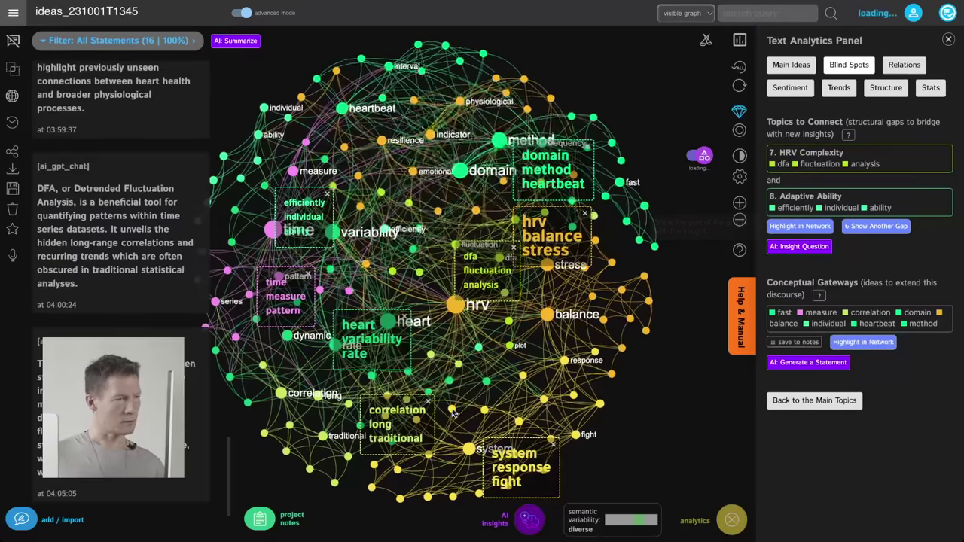
Hide the statements list and switch the graph from high-level to low-level ideas
left_click(12, 44)
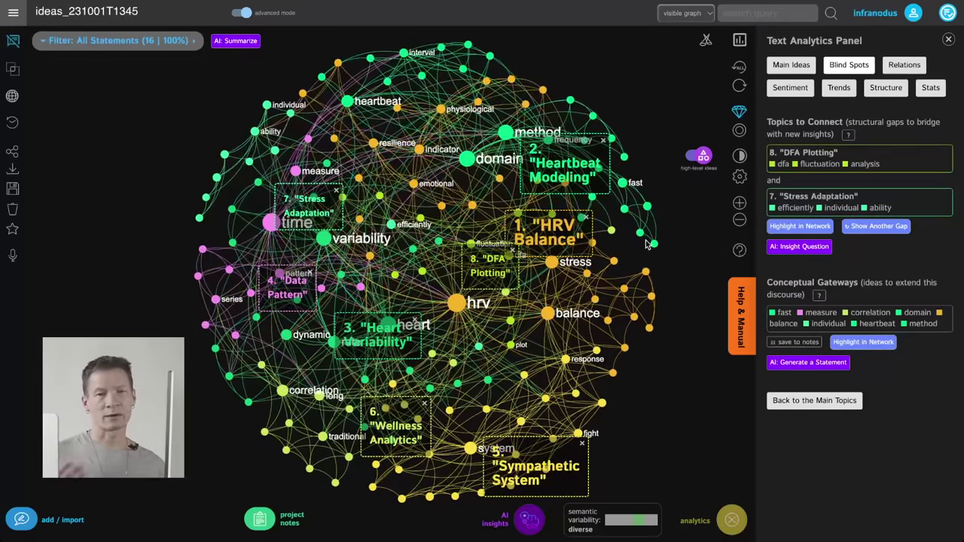
left_click(695, 158)
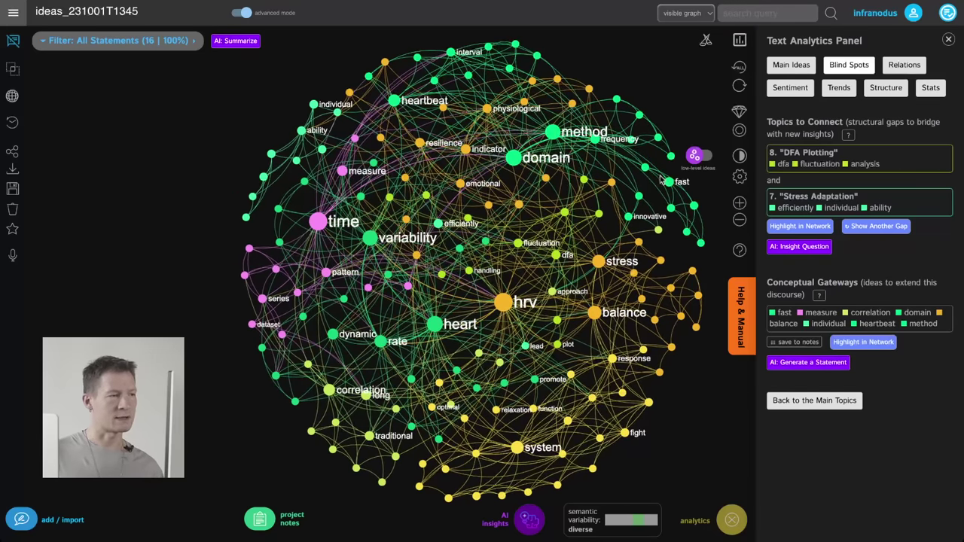
left_click(700, 156)
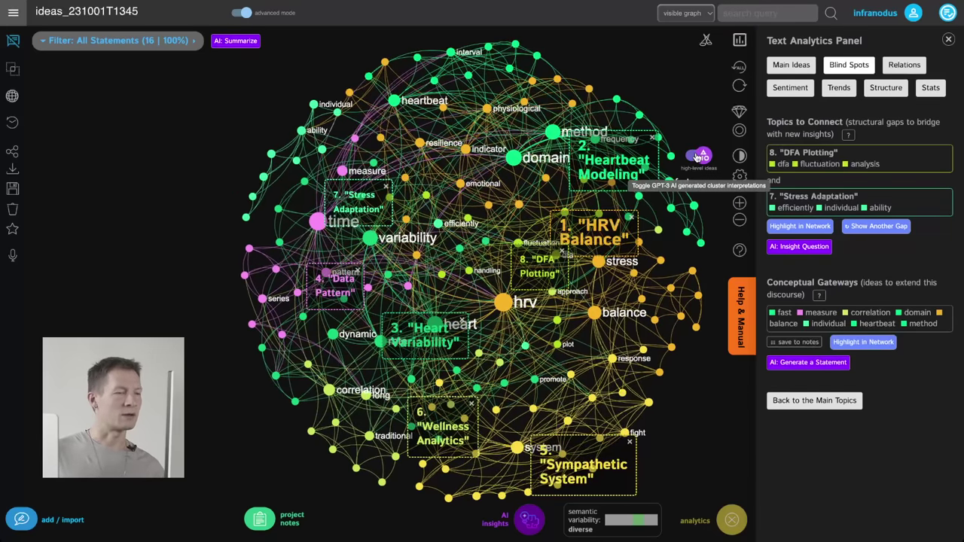
left_click(699, 156)
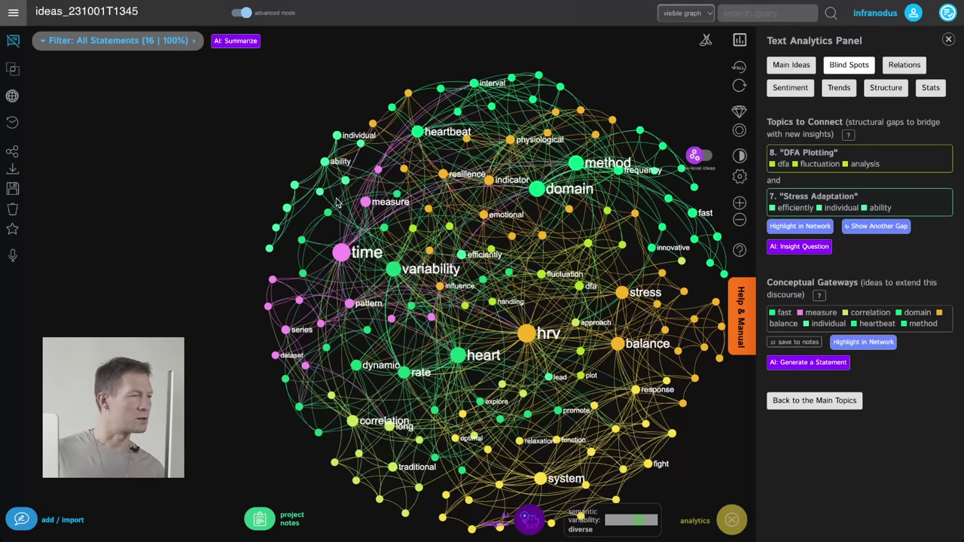
Select the peripheral concepts ability, individual, adaptively and respond in the graph, with the matching statements shown
scroll(339, 204, "up", 5)
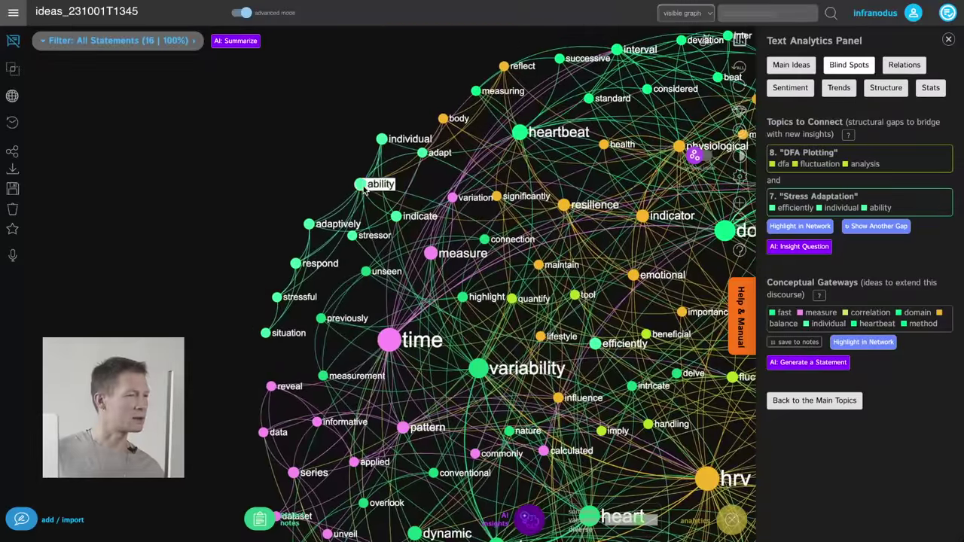
left_click(358, 183)
left_click(379, 137)
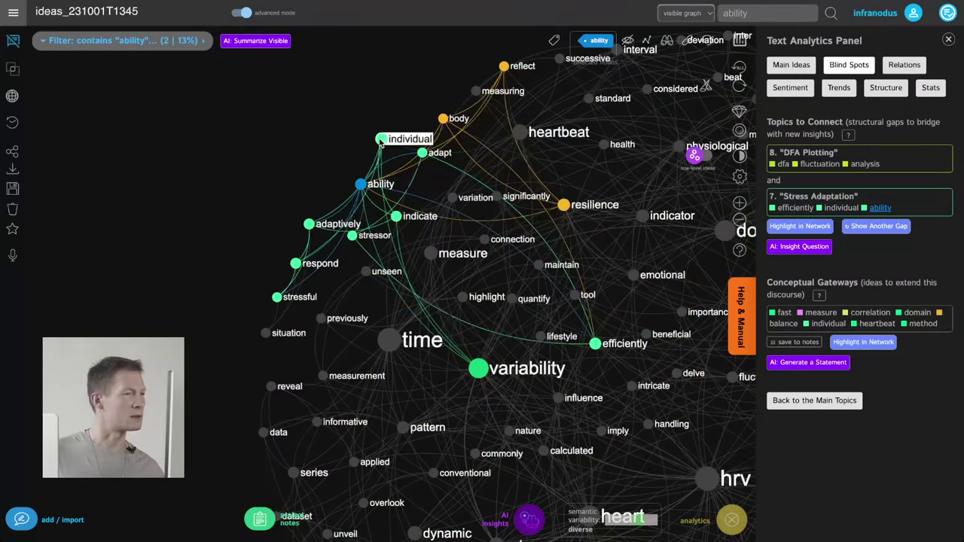
left_click(13, 40)
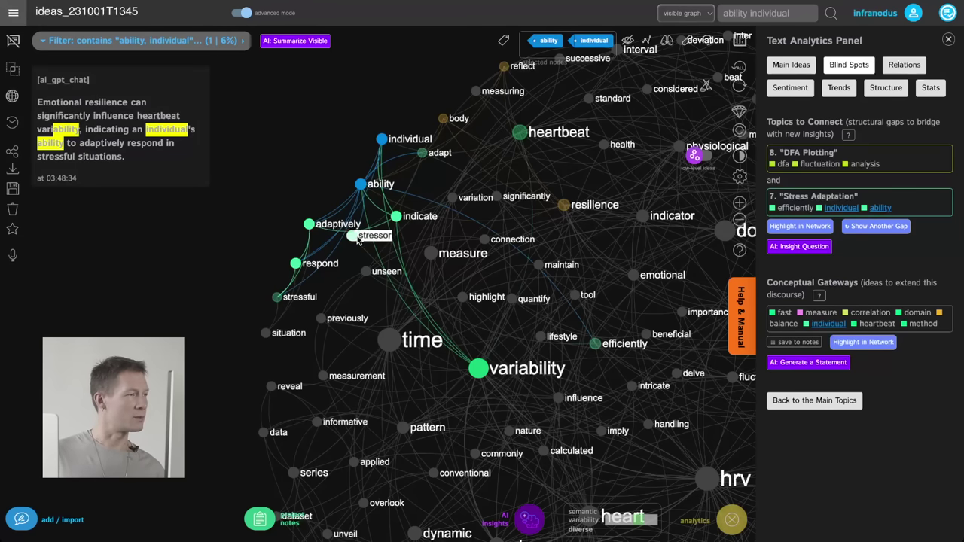
left_click(314, 225)
left_click(297, 264)
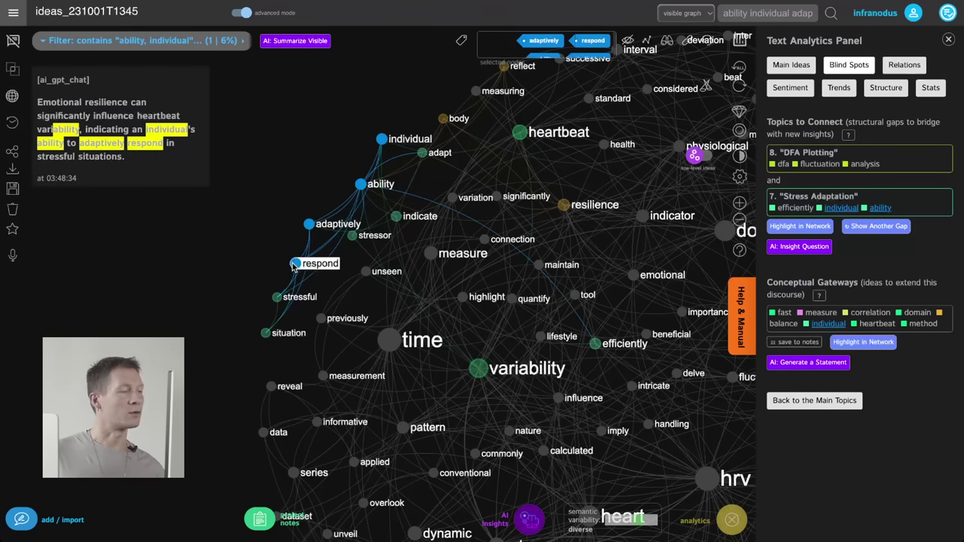
Generate AI content about the four selected concepts with GPT4 Chat, without the current context, and request two alternative responses
left_click(528, 519)
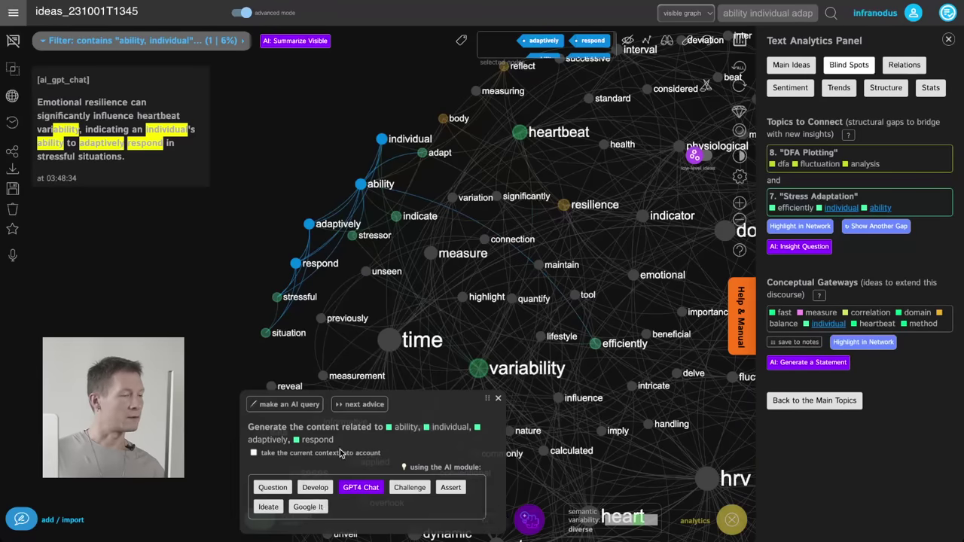
left_click(361, 489)
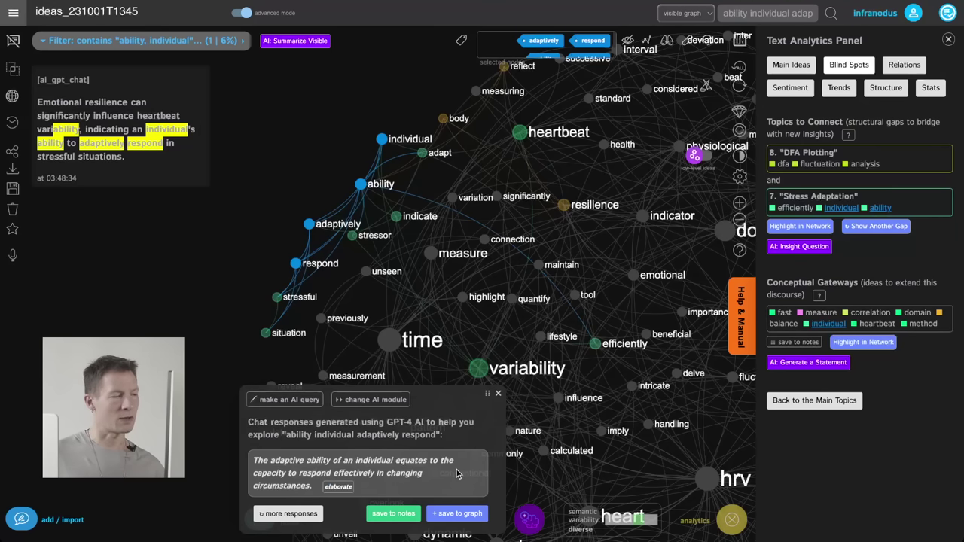
left_click(296, 516)
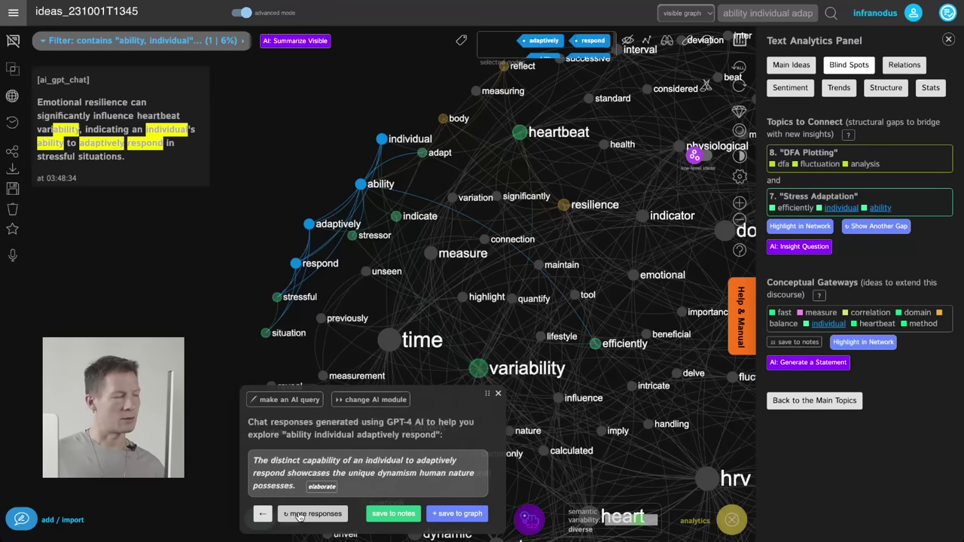
left_click(324, 515)
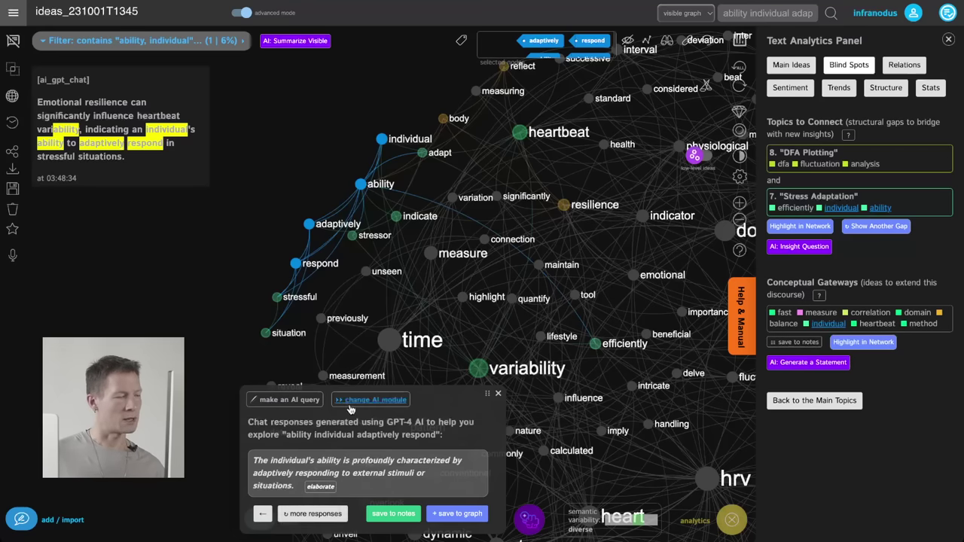
Generate a new GPT4 Chat response for the selected concepts that takes the current context into account, and save it to the graph
left_click(294, 263)
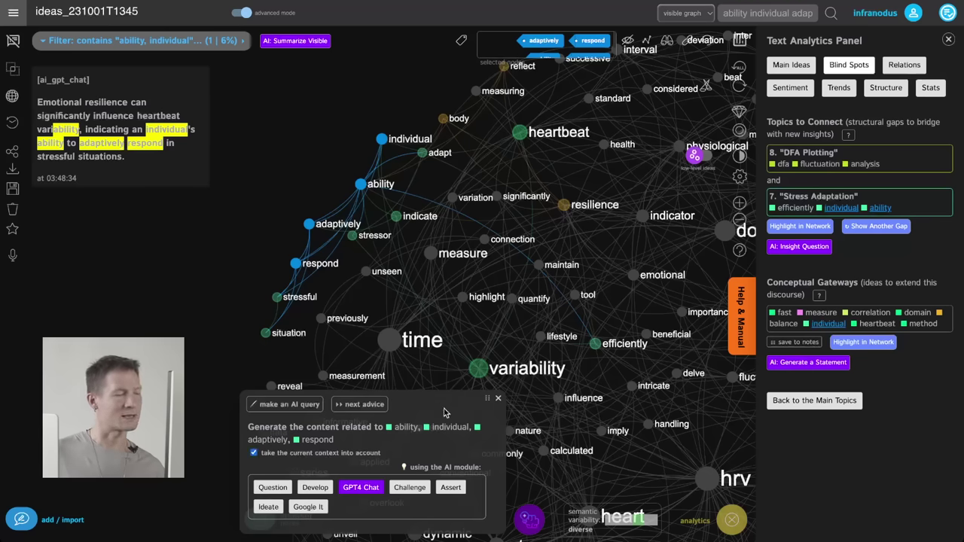
left_click(360, 489)
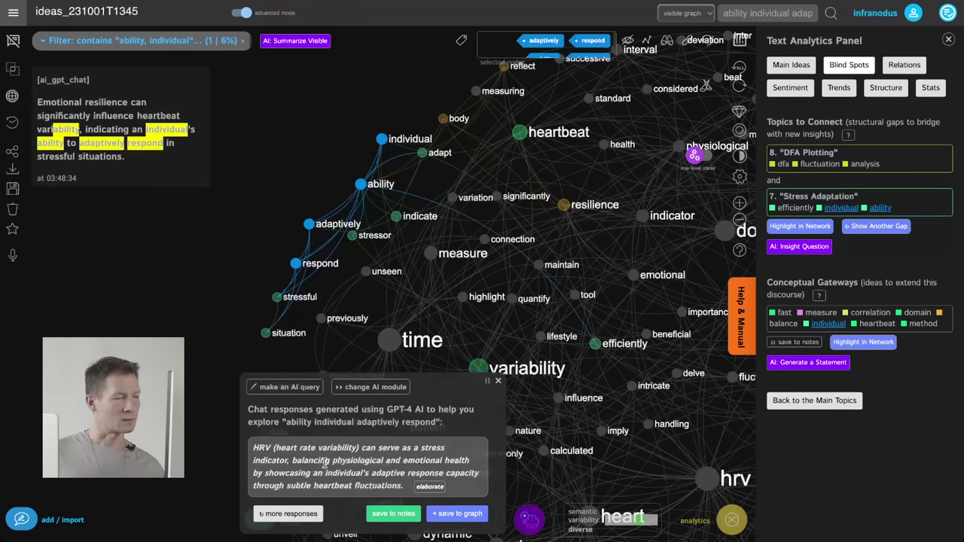
left_click(461, 515)
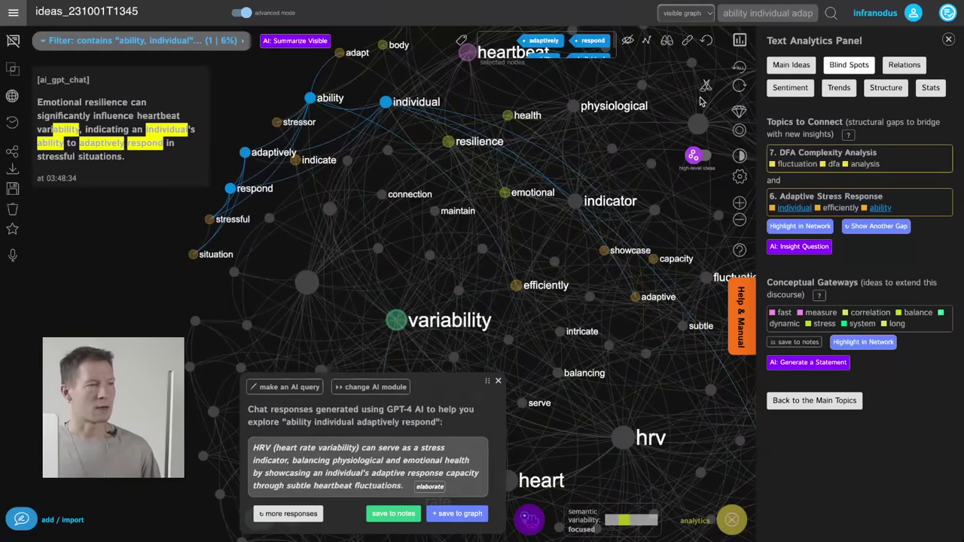
Clear the concept selection to show the whole graph and close the AI insights window
left_click(706, 44)
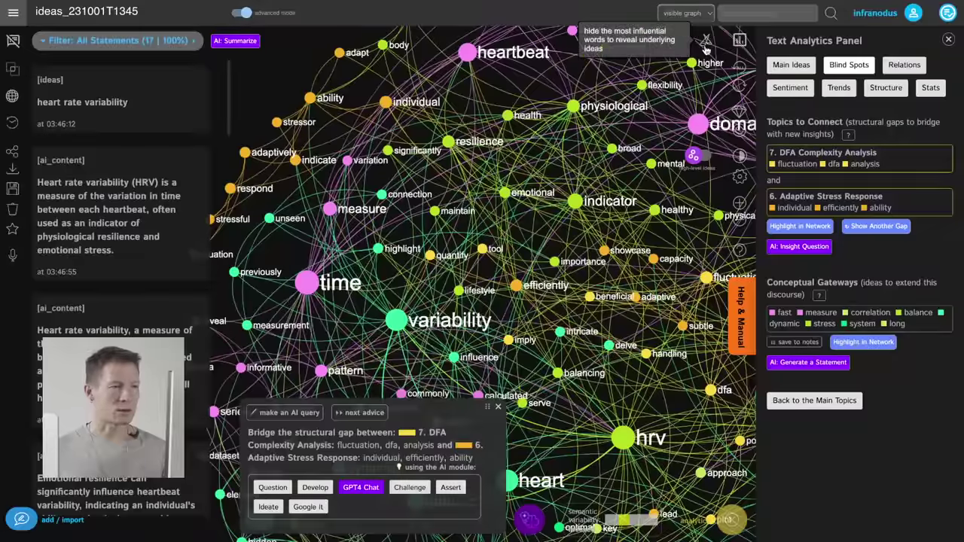
left_click(498, 406)
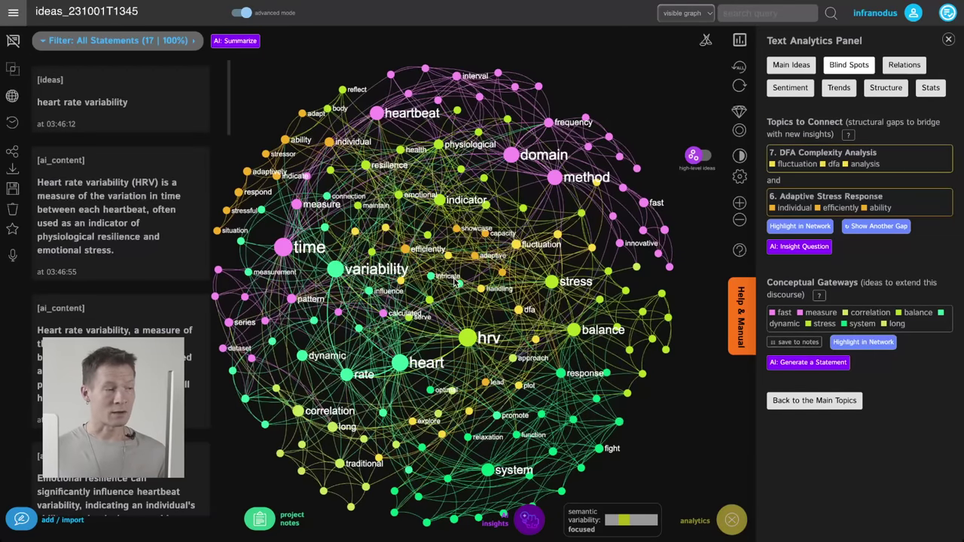
Examine the graph's main topics, most influential concepts and topical diversity in the text analytics
left_click(791, 64)
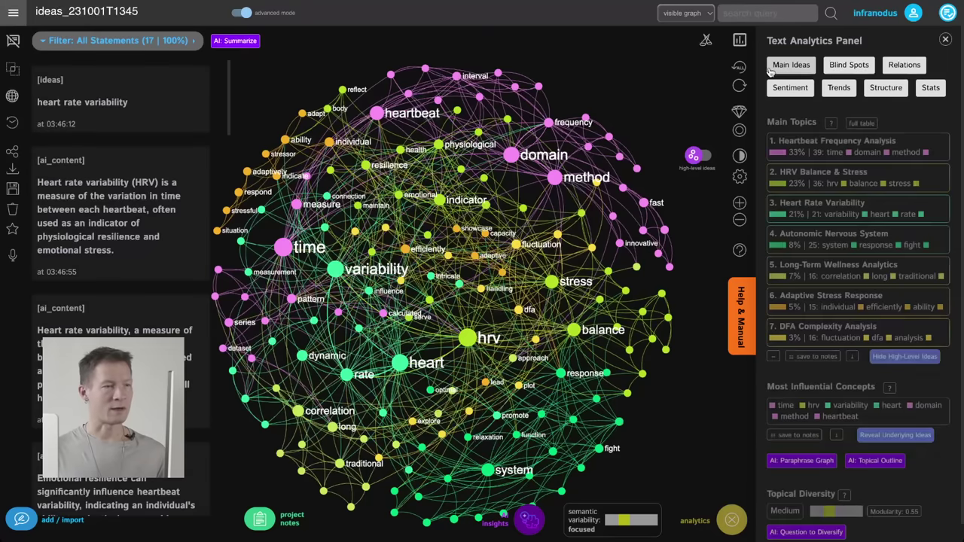
scroll(821, 507, "down", 2)
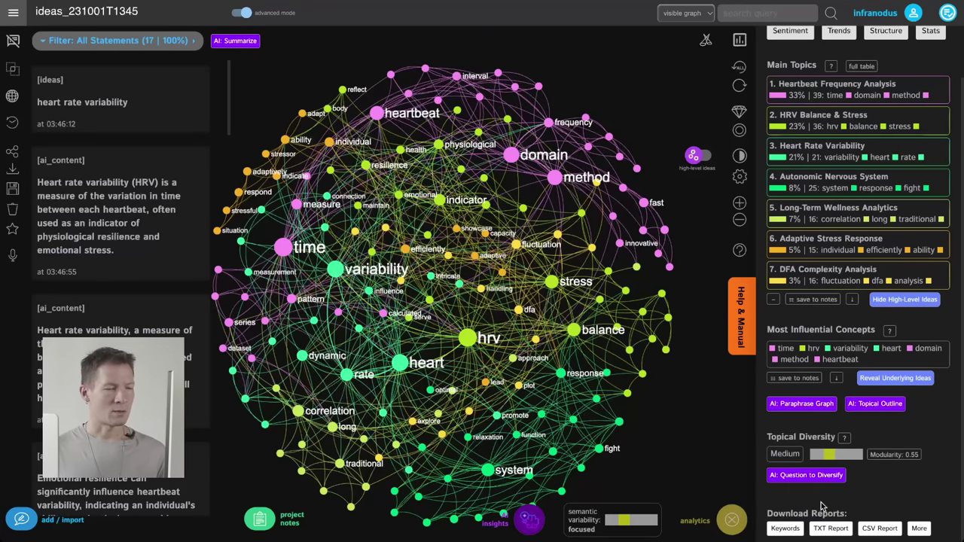
left_click_drag(783, 436, 820, 432)
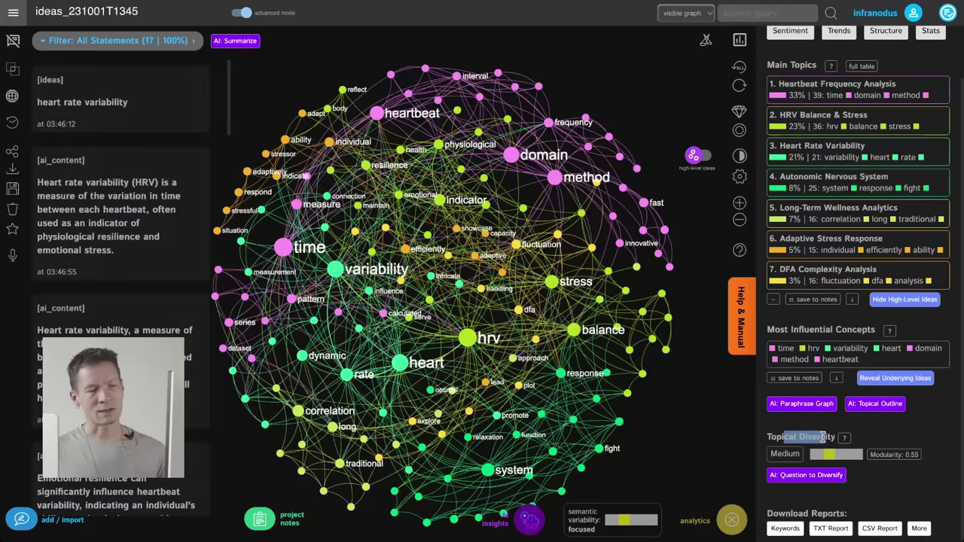
left_click(882, 444)
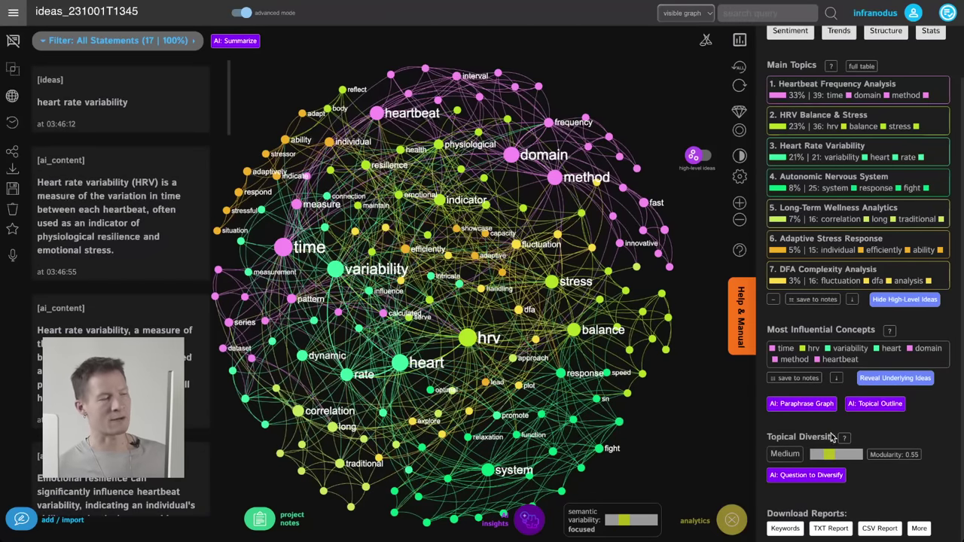
left_click_drag(519, 341, 561, 343)
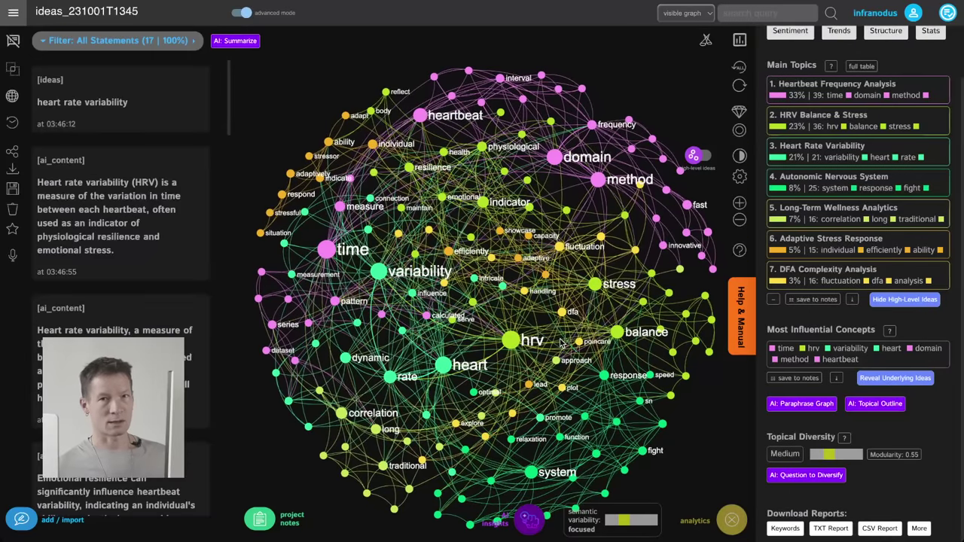